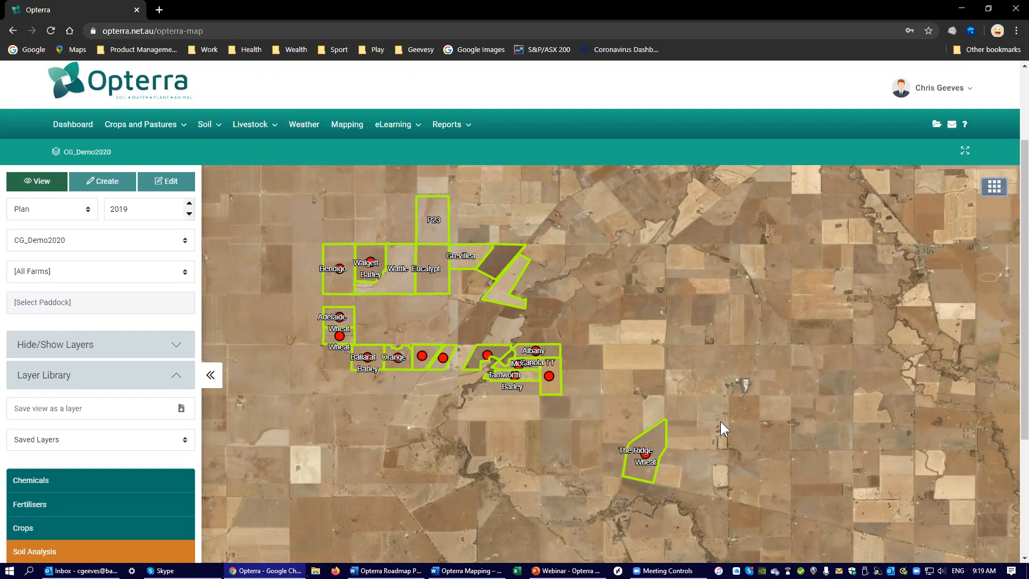
Step: View the soil analysis of the Dubbo paddock at Wild Acres and move its results window clear of the paddock details
scroll(1018, 445, "down", 1)
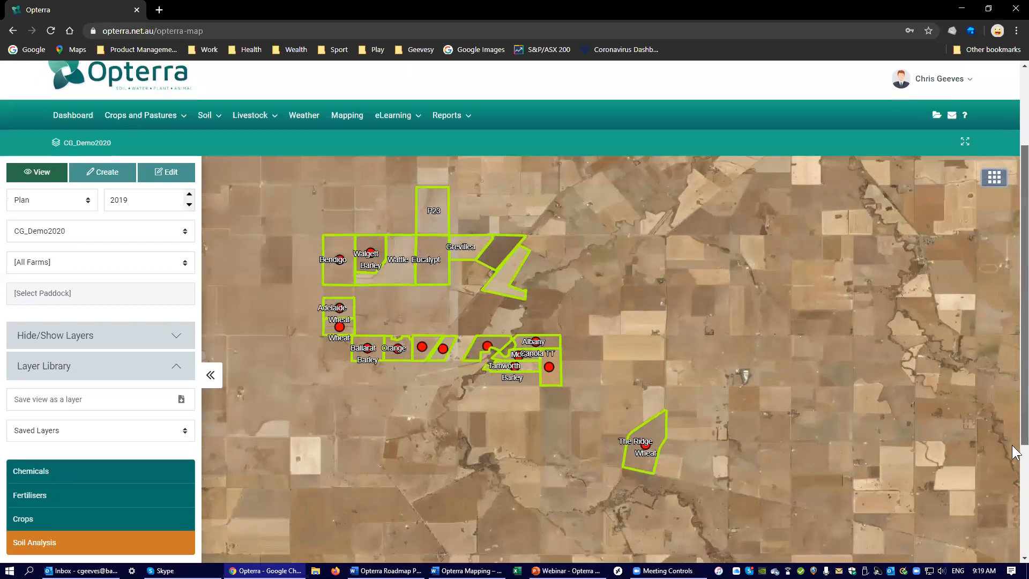
scroll(1013, 446, "down", 1)
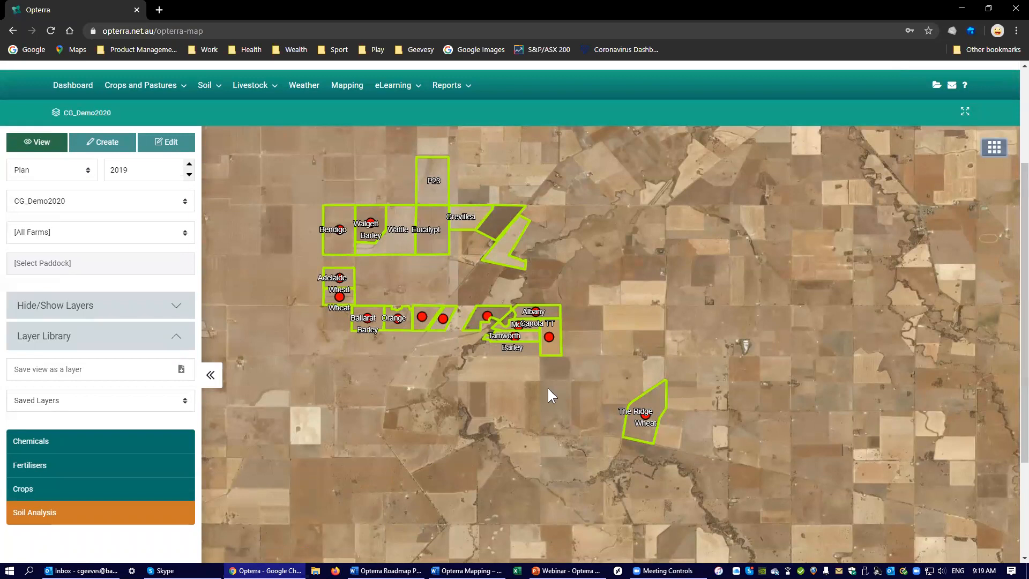
left_click(551, 339)
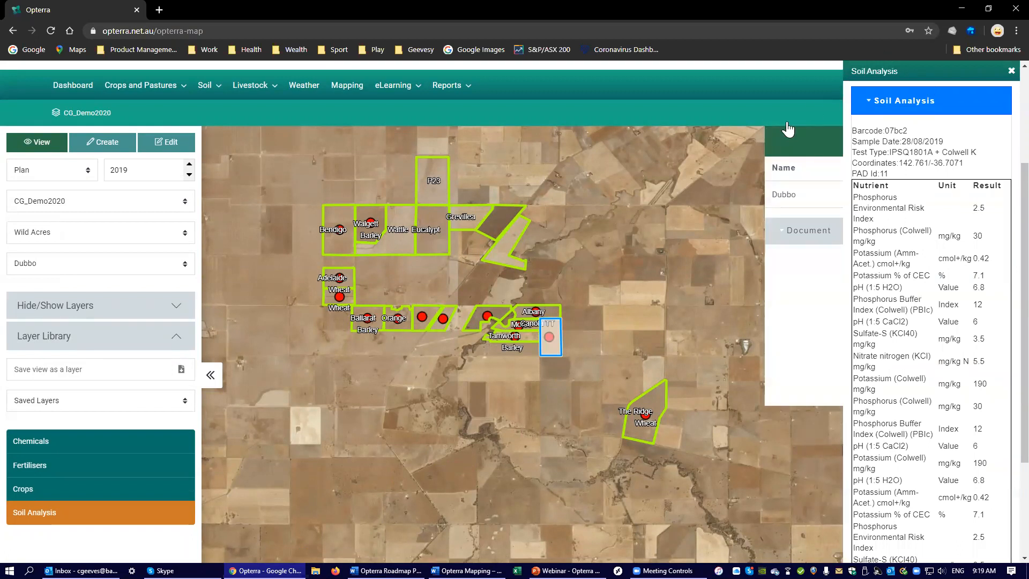
left_click_drag(916, 68, 785, 71)
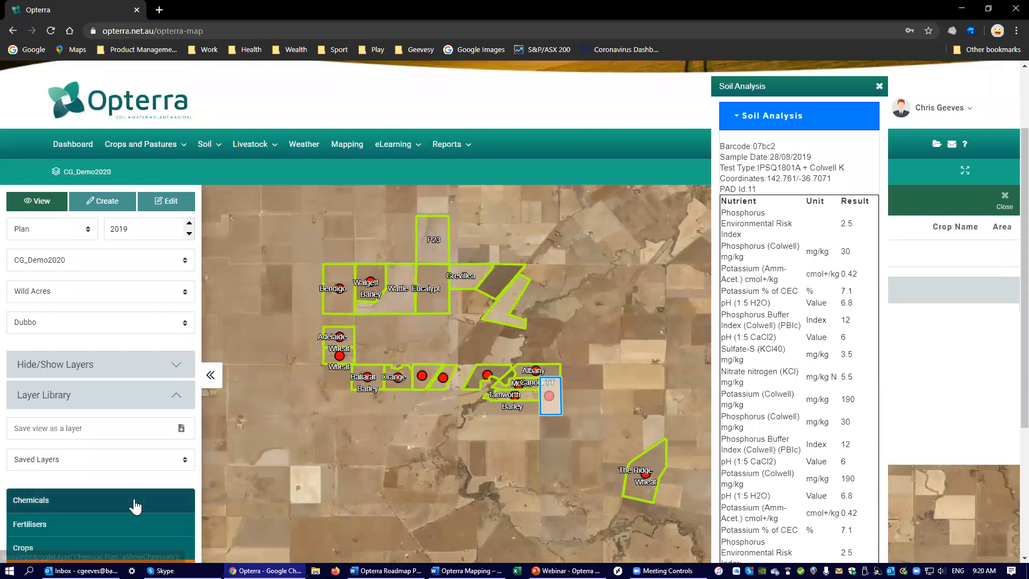
Step: Show the Chemicals layer on the map and view the Paperbark paddock's chemical plan, closing its detail windows when done
left_click(160, 495)
left_click(499, 279)
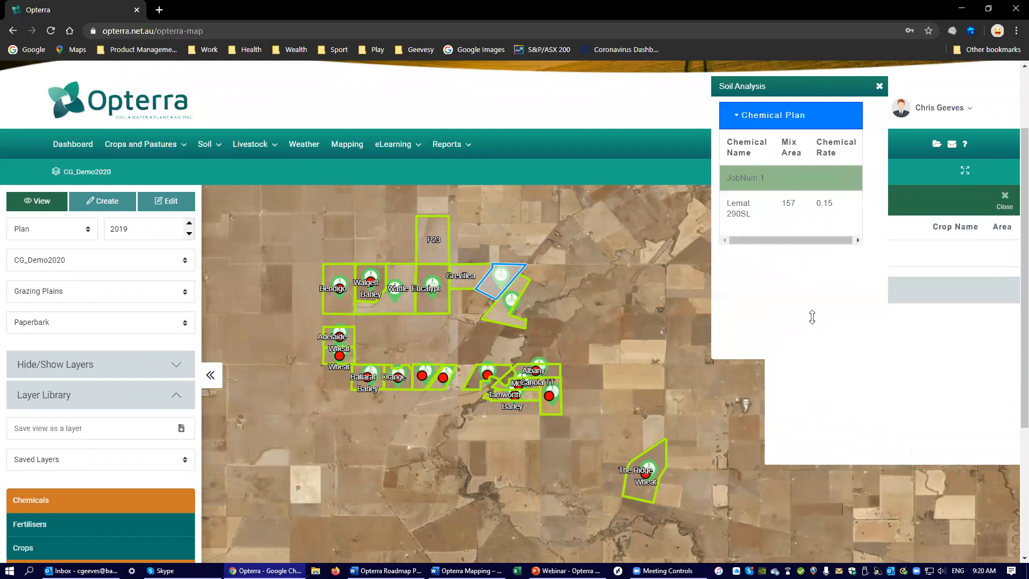
left_click(879, 87)
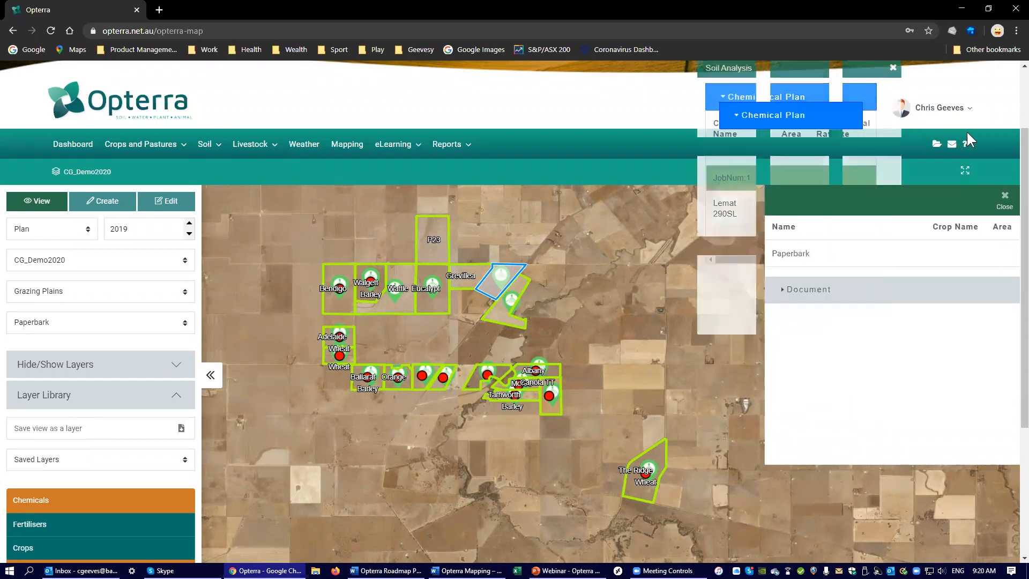
left_click(1005, 198)
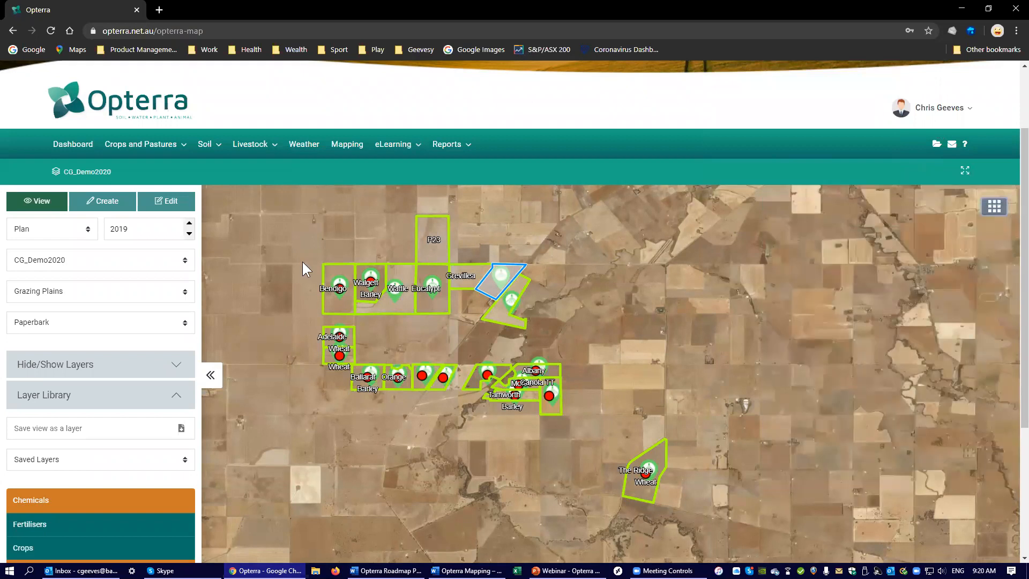
Step: Switch to the PowerPoint slideshow and go from the 2020 crop plan slide to the Weather Station Map slide
key("alt+Tab")
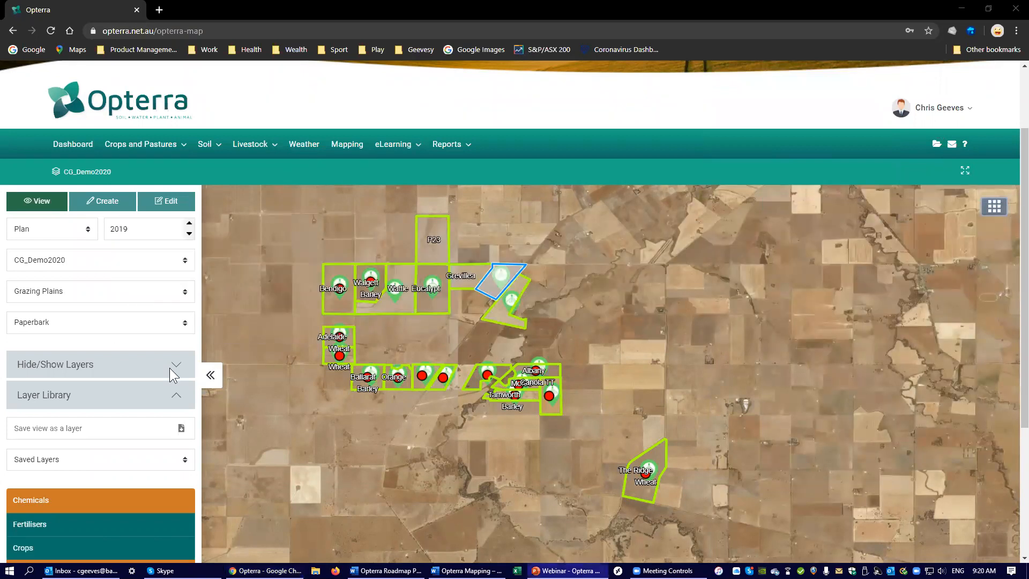
key("alt+Tab")
key("alt+Tab")
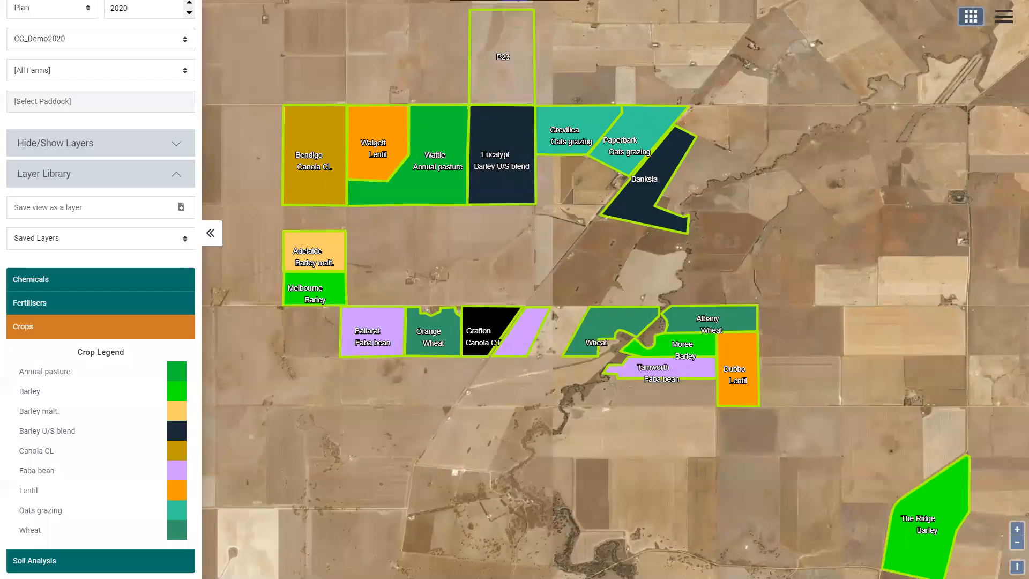
key("Right")
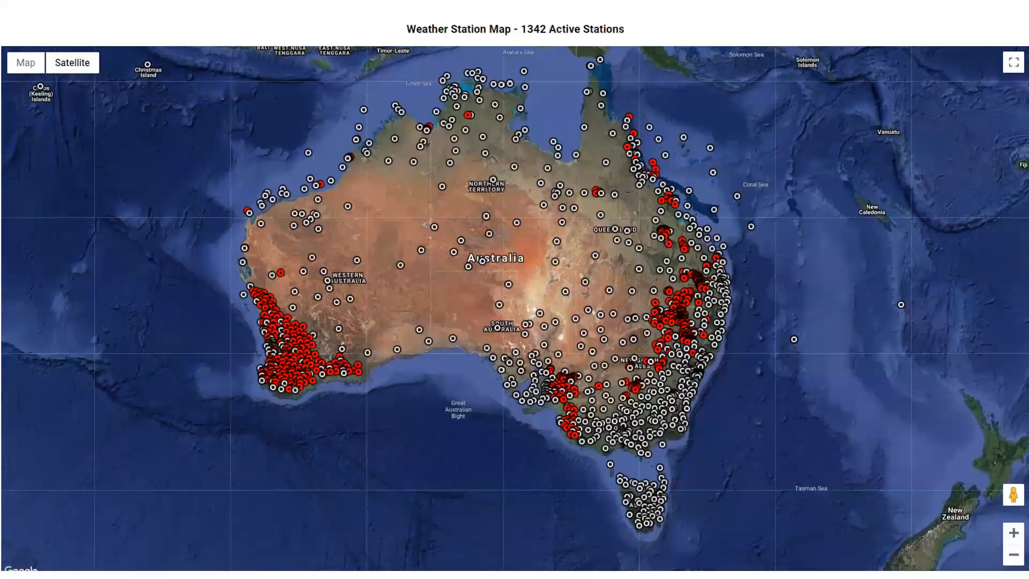
key("Left")
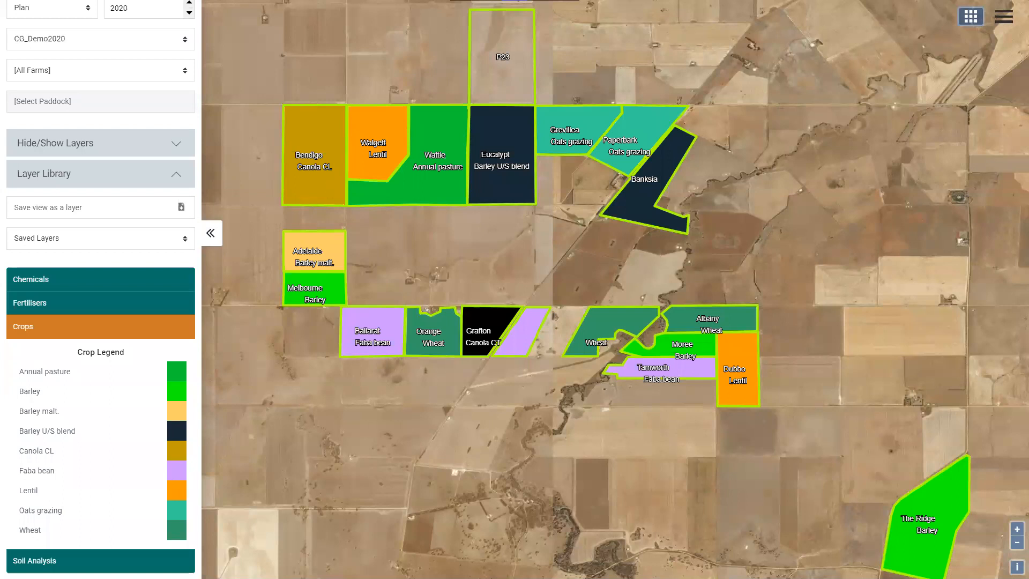
left_click(113, 152)
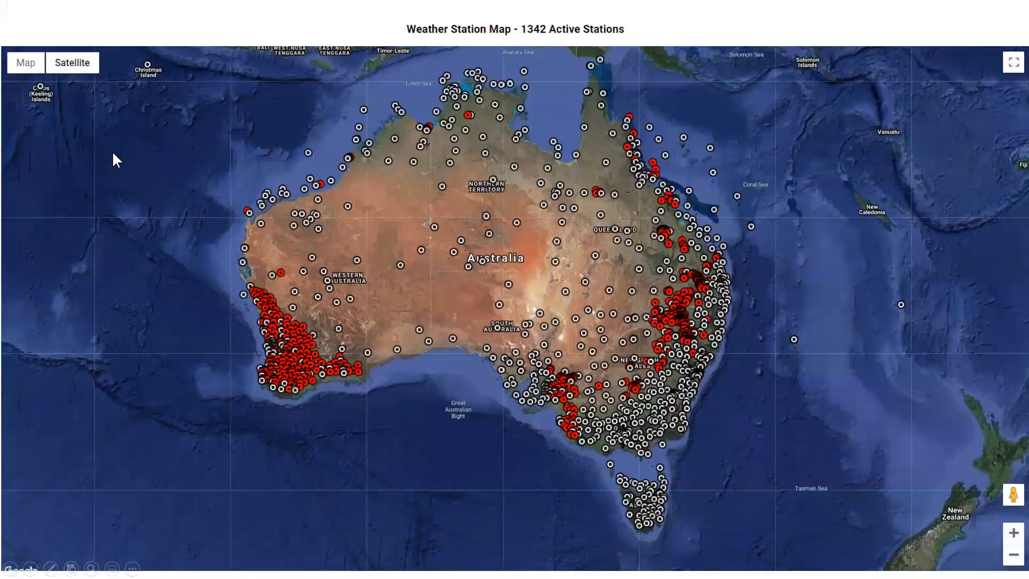
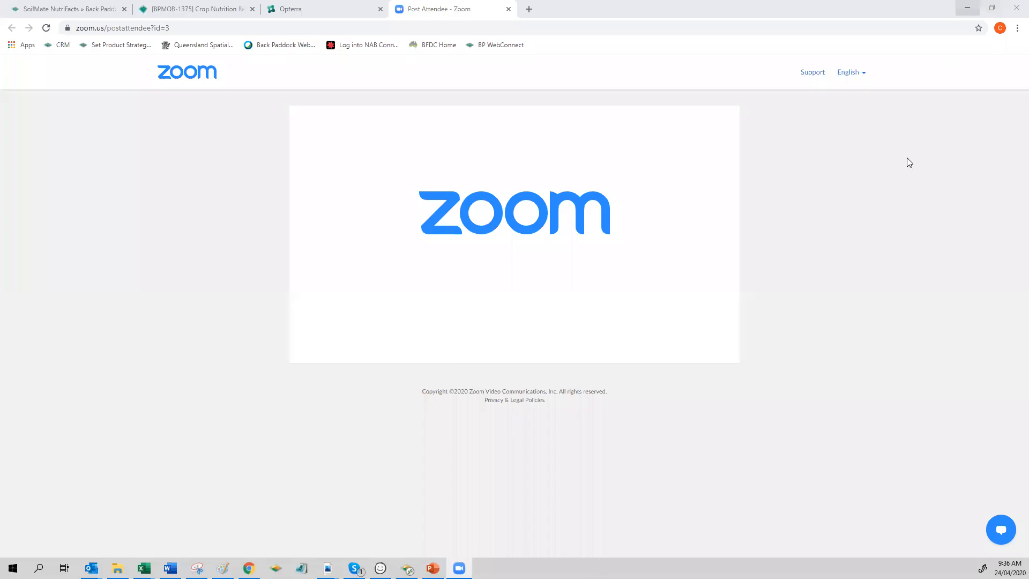
Step: Switch to Back Paddock Adviser and change Pasture Demo Co. from the livestock view to the paddock management view
left_click(964, 8)
left_click(966, 9)
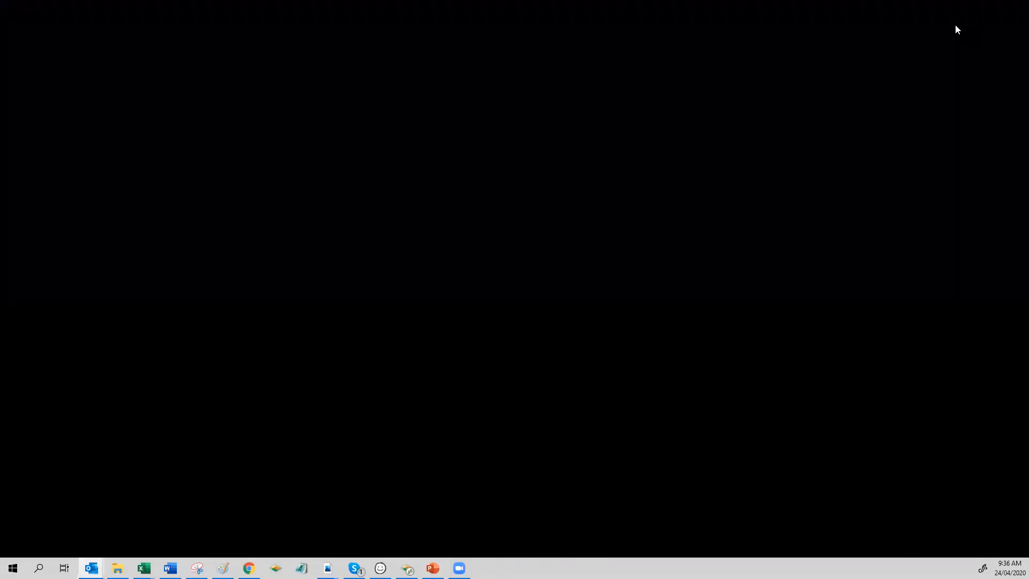
left_click(406, 568)
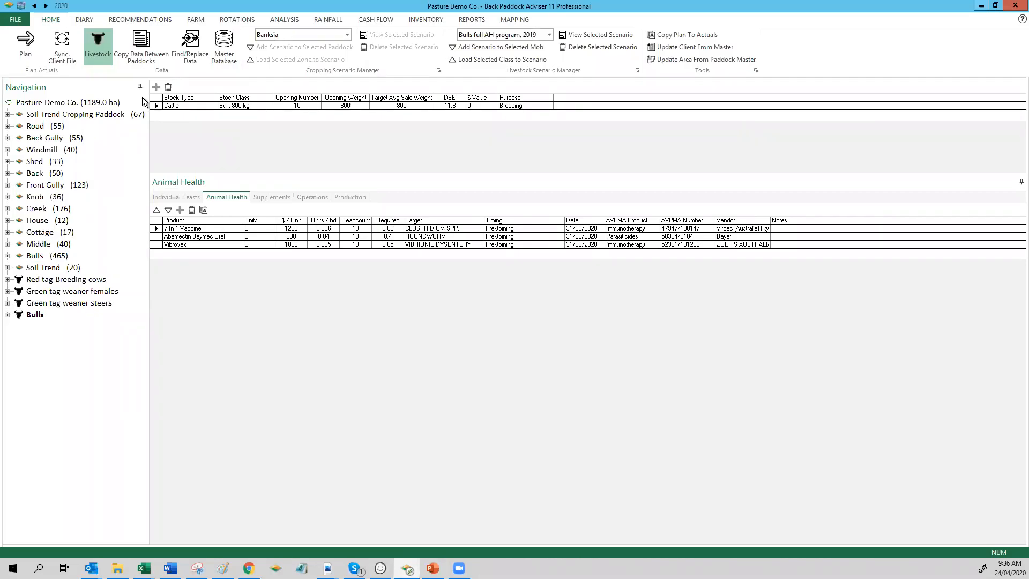
left_click(98, 43)
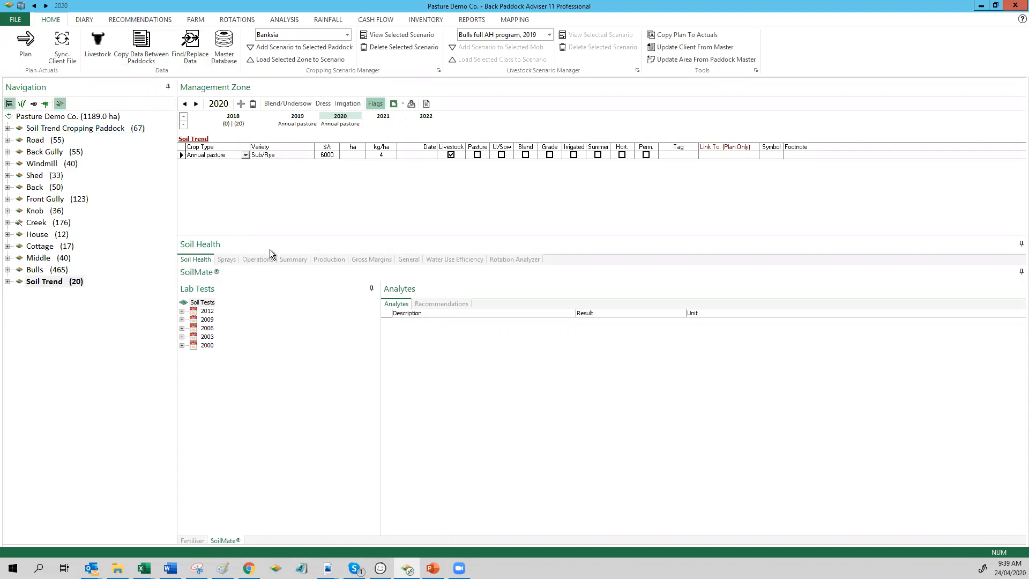
Step: Review the spray, operations, soil health and fertiliser records of the Soil Trend paddock for 2020
left_click(234, 260)
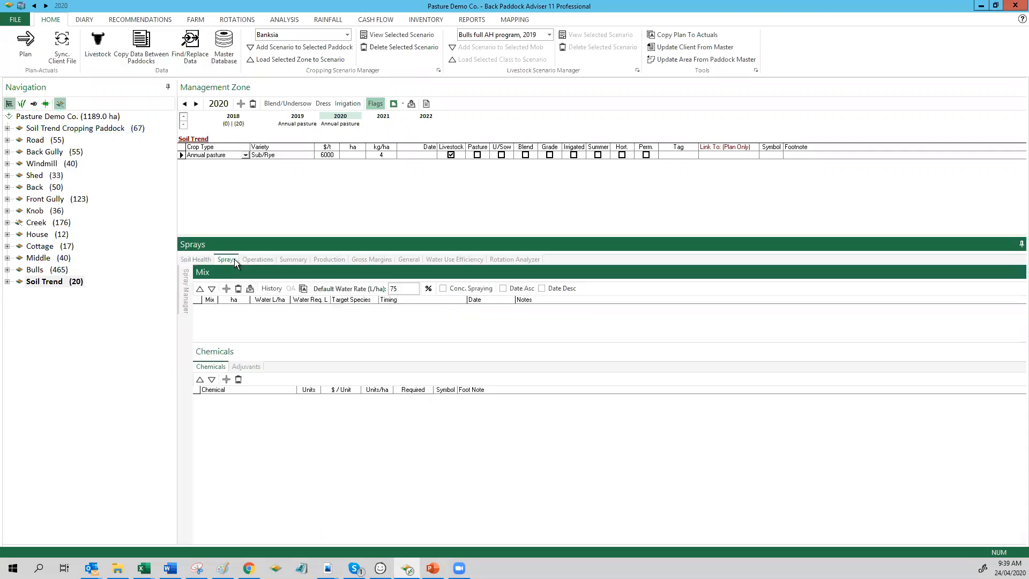
left_click(263, 260)
left_click(201, 259)
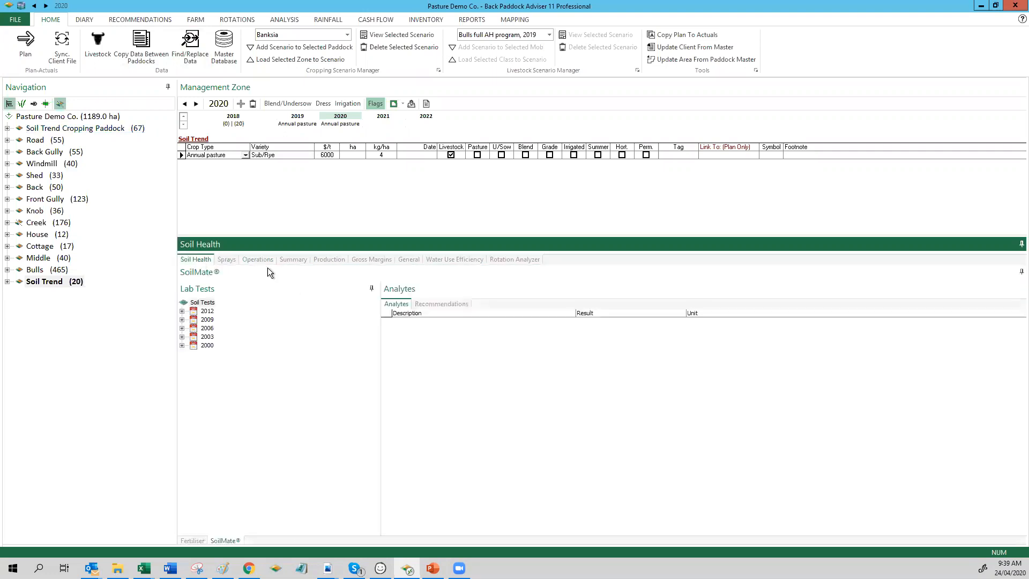
left_click(193, 540)
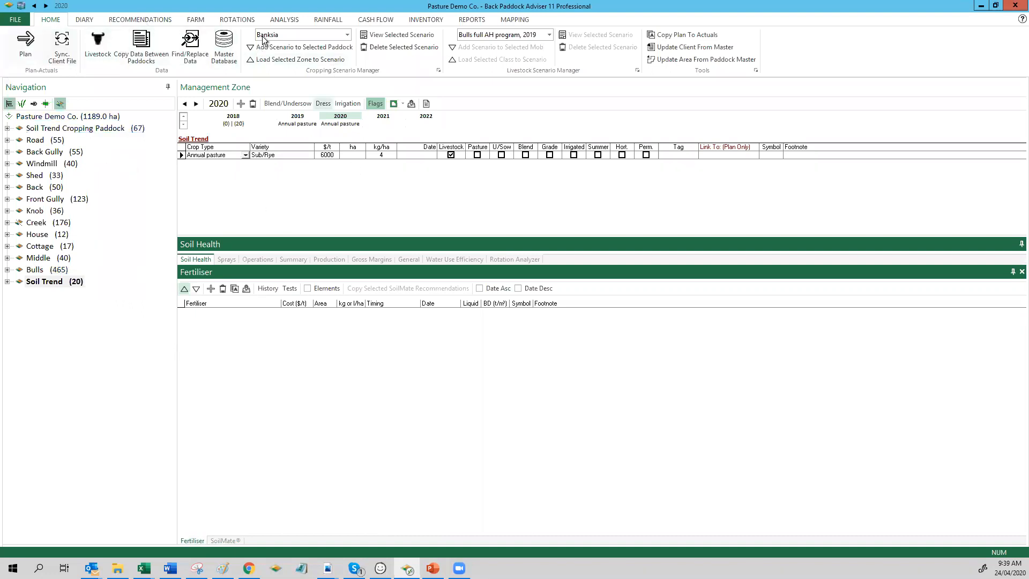
Step: Open the farm's setup and show its livestock mobs with their details
left_click(196, 21)
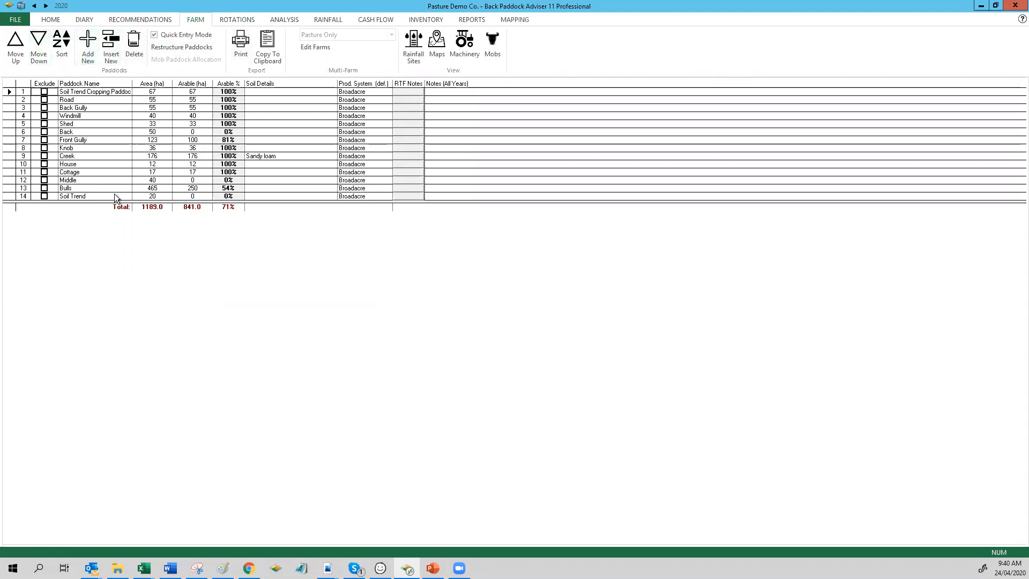
left_click(493, 41)
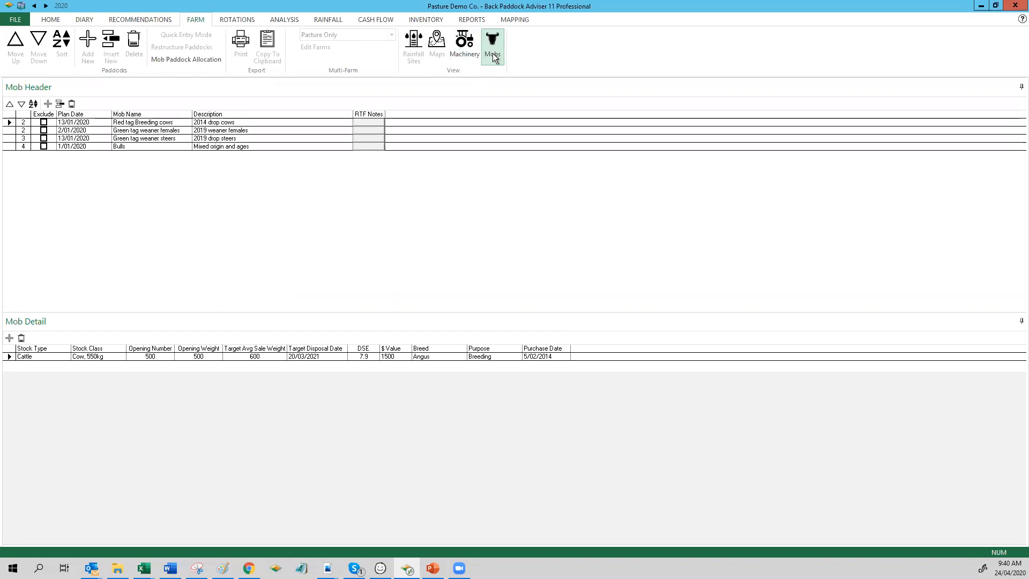
left_click(493, 54)
Step: Add a mob named Lambs with plan date 1/04/2020 and description "2020 drop"
left_click(48, 103)
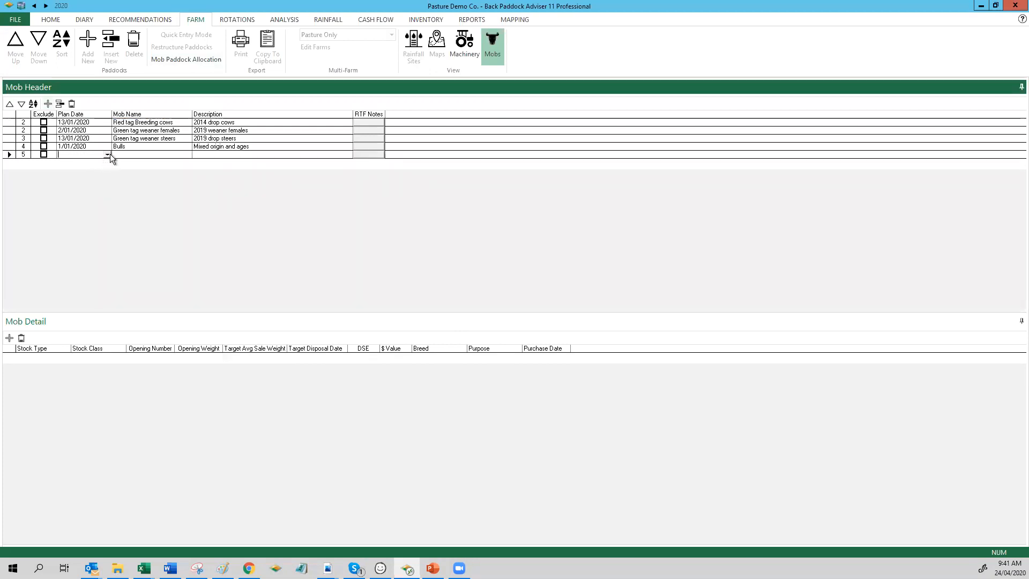
left_click(108, 155)
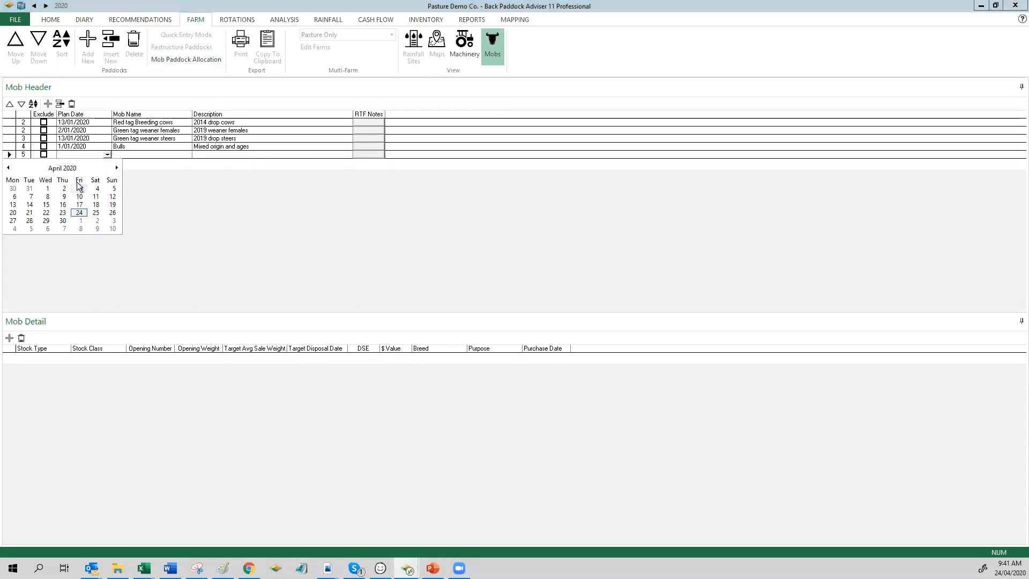
left_click(47, 186)
left_click(144, 154)
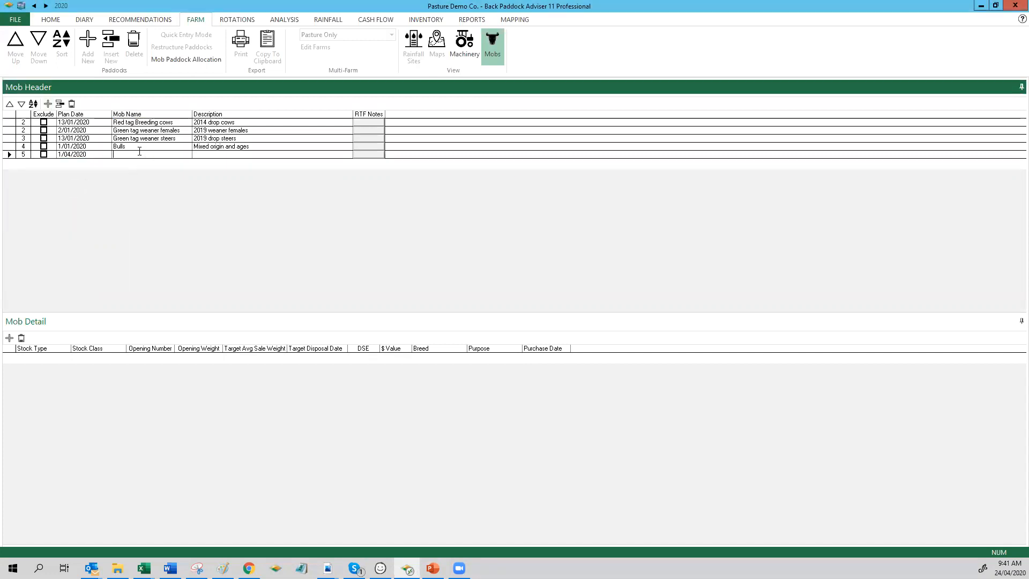
type("Lambs")
left_click(199, 155)
type("2020 drop")
left_click(102, 155)
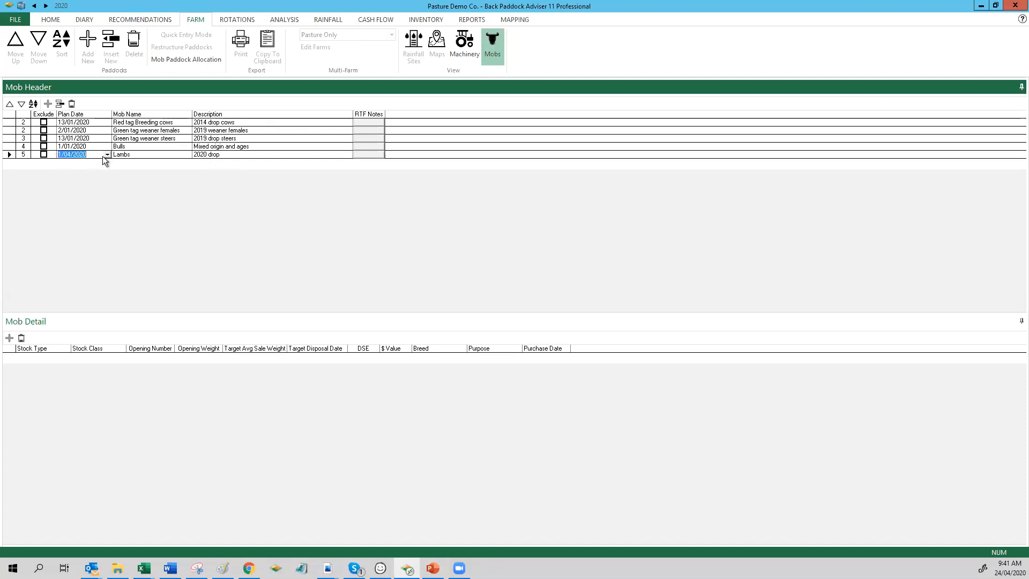
Step: Add a detail record to the Lambs mob with stock type Sheep and class "Lamb, 15 kg"
left_click(10, 338)
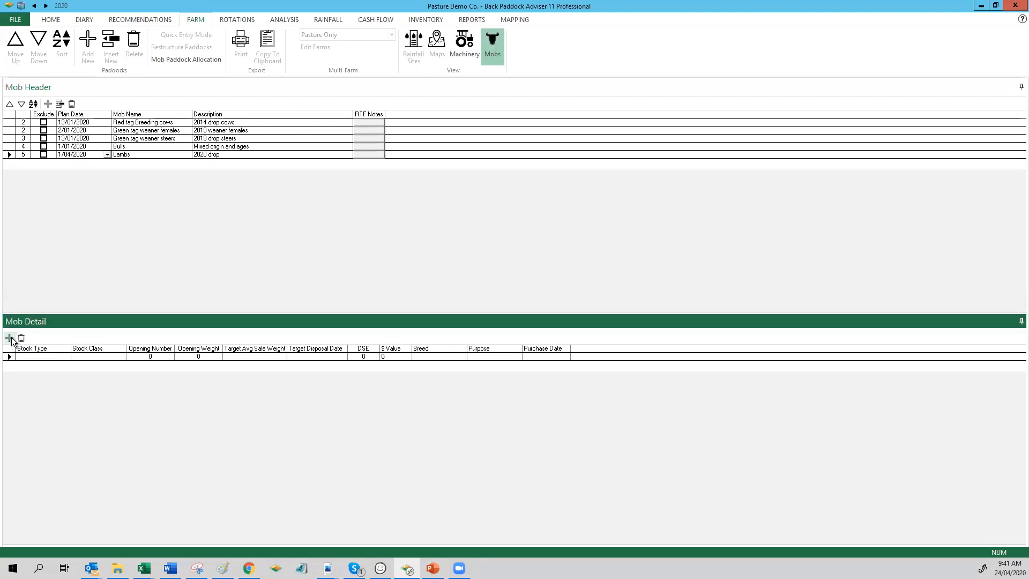
left_click(66, 357)
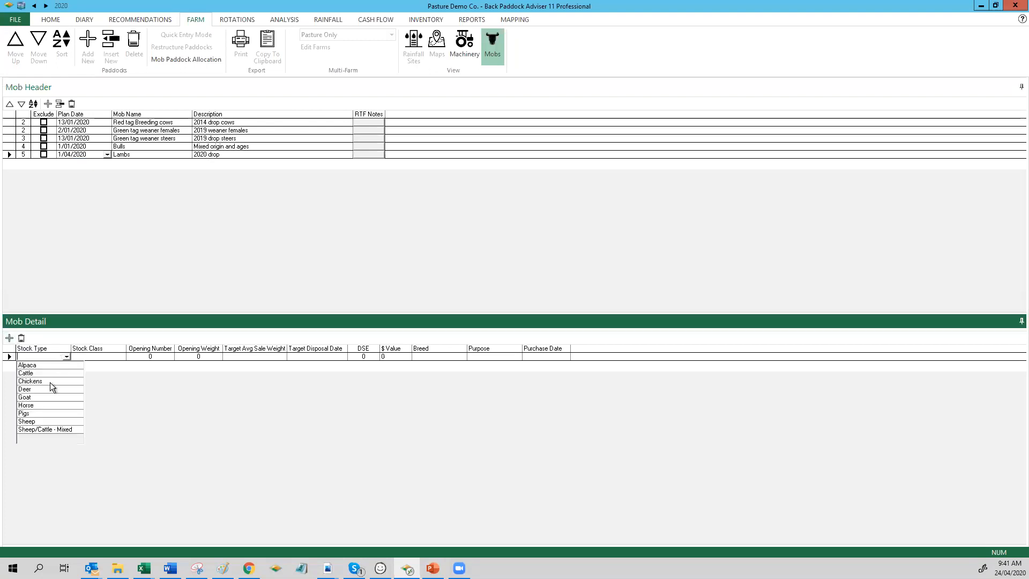
left_click(44, 422)
left_click(121, 357)
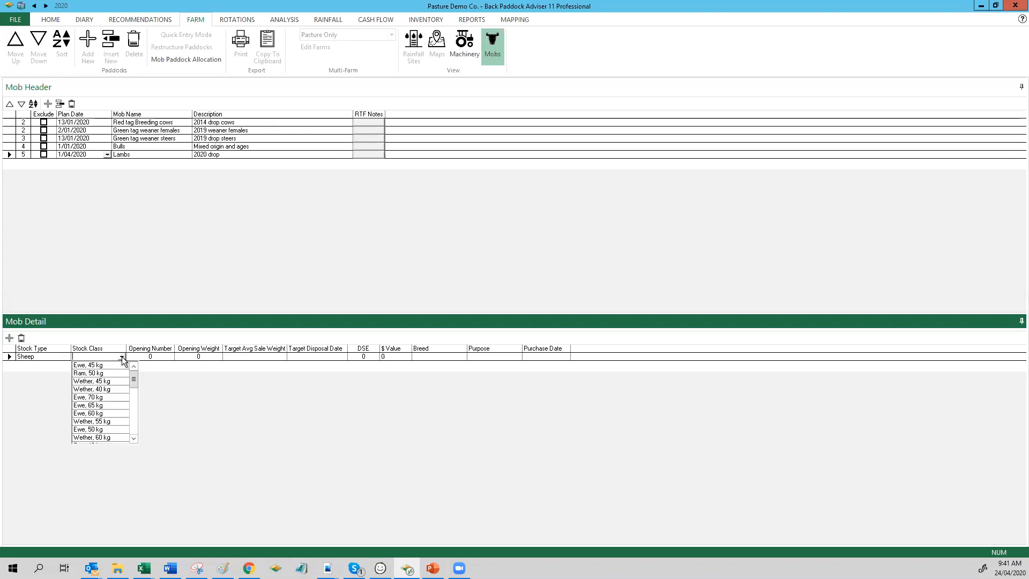
left_click_drag(133, 380, 131, 438)
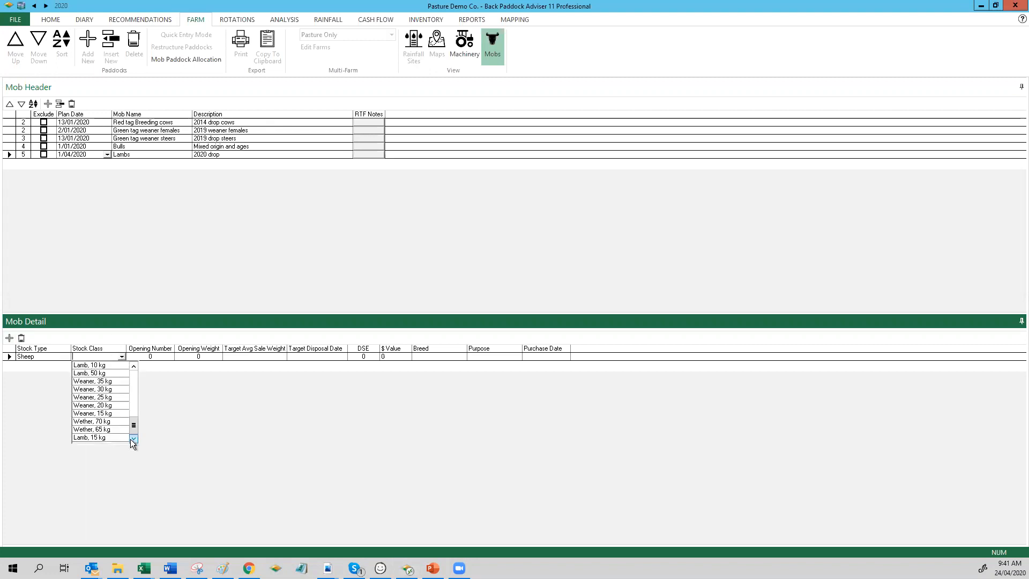
left_click(111, 438)
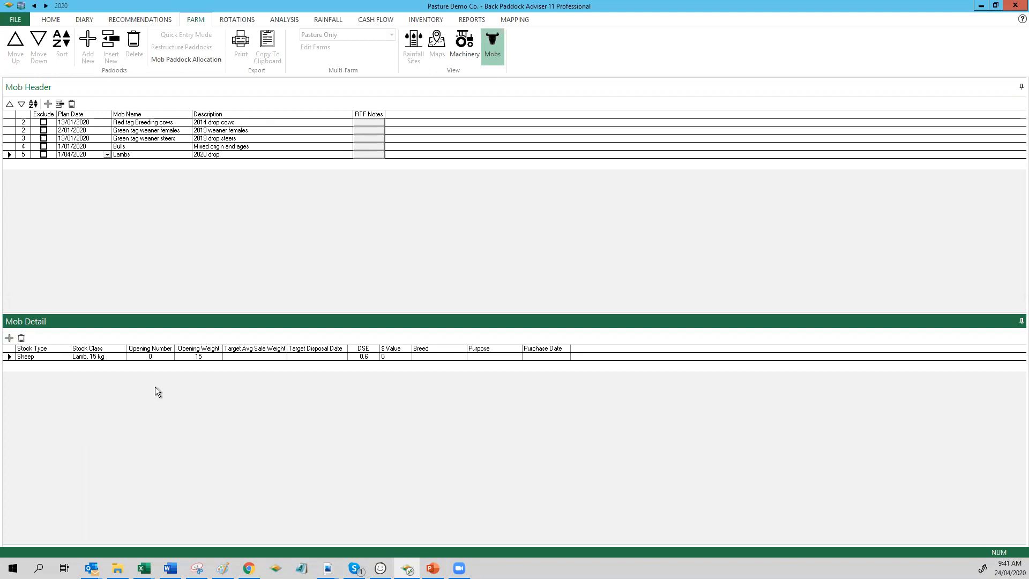
Step: Set the lambs' opening number to 100, target average sale weight to 30 and target disposal date to 1/08/2020
left_click(162, 357)
type("100")
type("30")
left_click(342, 356)
left_click(341, 369)
left_click(341, 370)
left_click(342, 369)
left_click(341, 369)
left_click(320, 390)
Step: Set the lambs' breed to Dohne and their purpose to Sale
left_click(462, 356)
left_click(463, 356)
left_click(454, 361)
left_click(490, 357)
left_click(517, 357)
left_click(499, 372)
Step: Switch the lambs' purpose to Breeding and return it to Sale
left_click(517, 357)
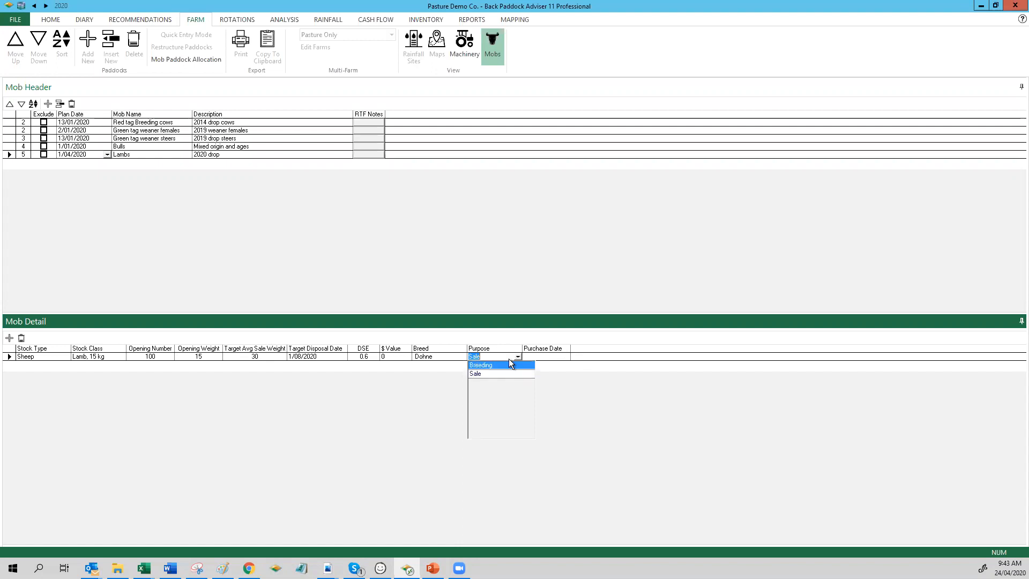
left_click(509, 363)
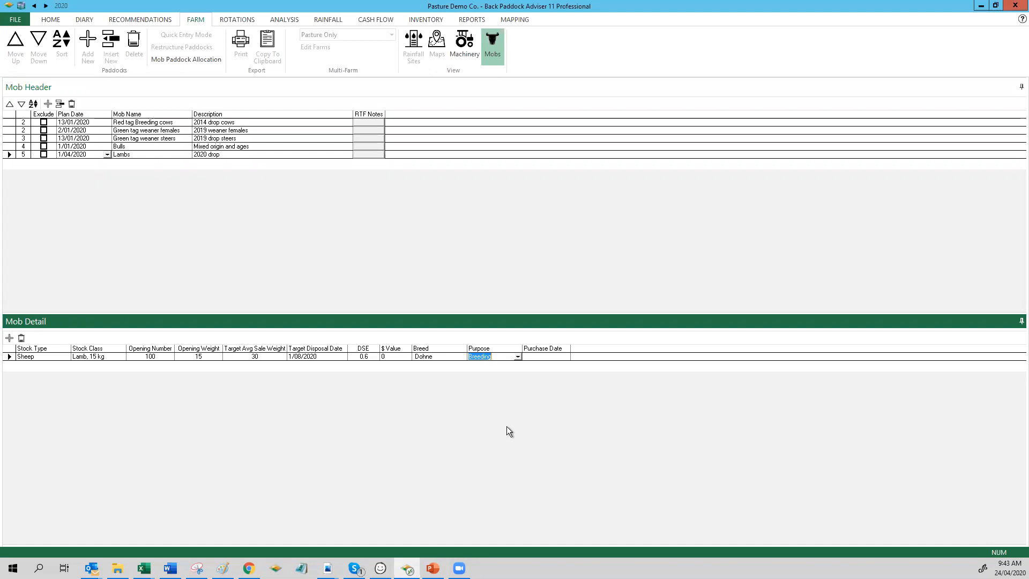
left_click(519, 356)
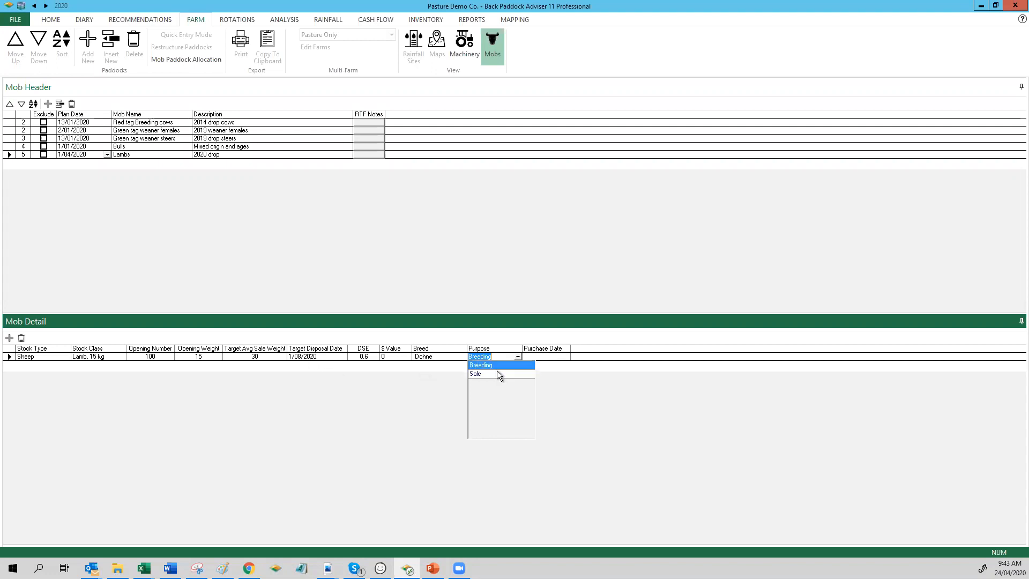
left_click(584, 431)
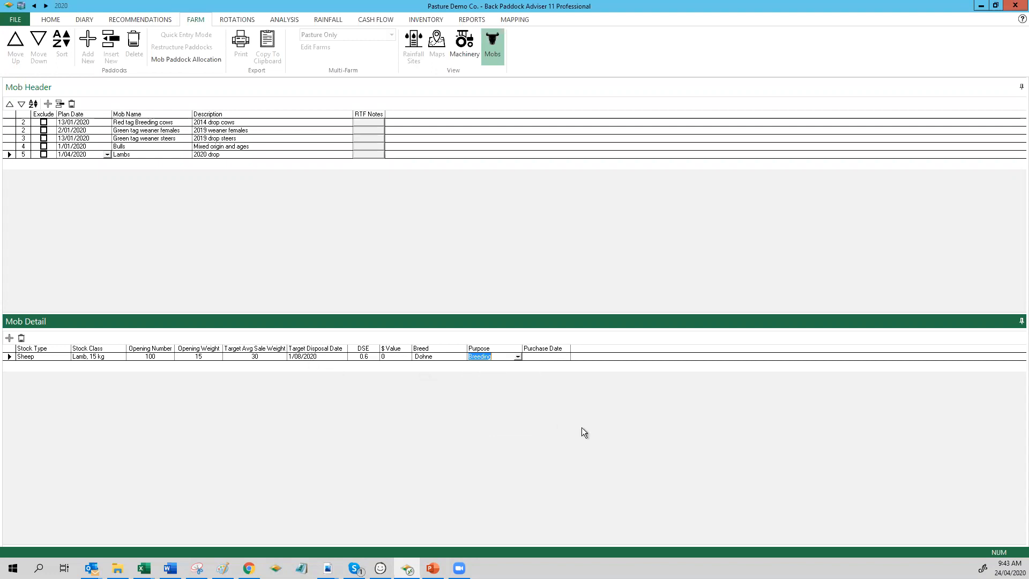
left_click(519, 357)
left_click(506, 372)
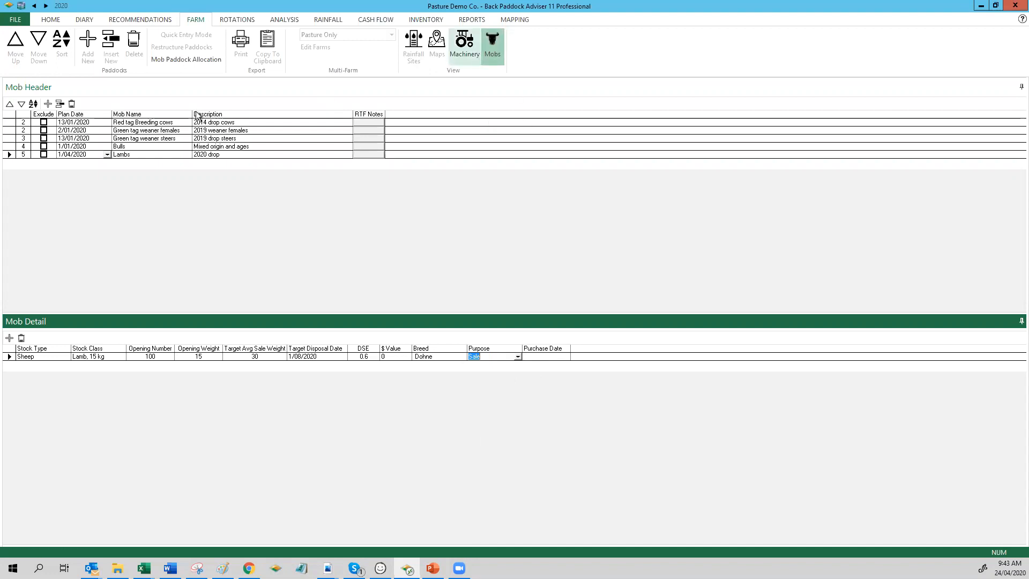
Step: Allocate the Lambs mob to the Soil Trend Cropping Paddock, Shed, Front Gully and Creek paddocks
left_click(189, 60)
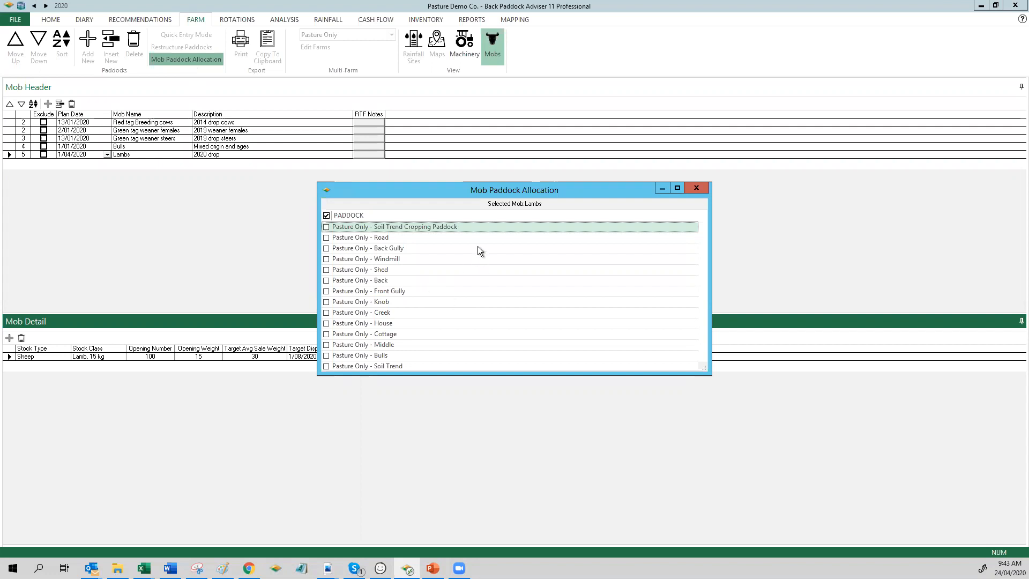
left_click(326, 312)
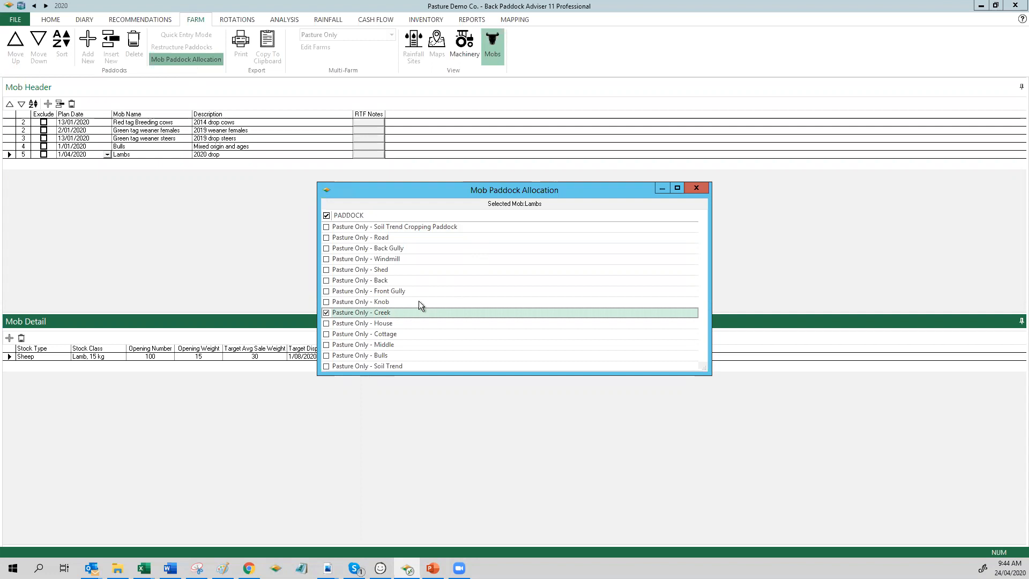
left_click(325, 226)
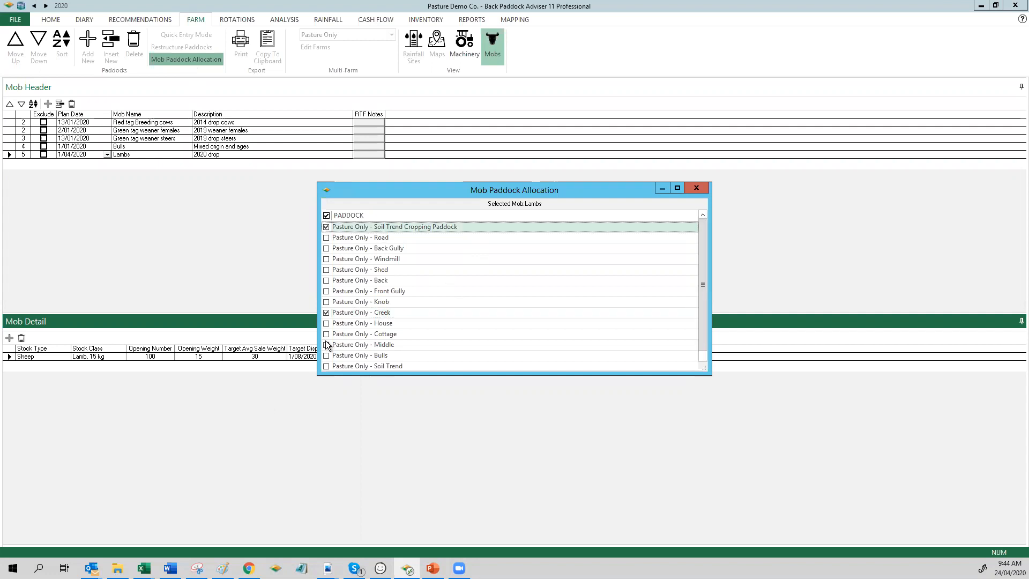
left_click(326, 291)
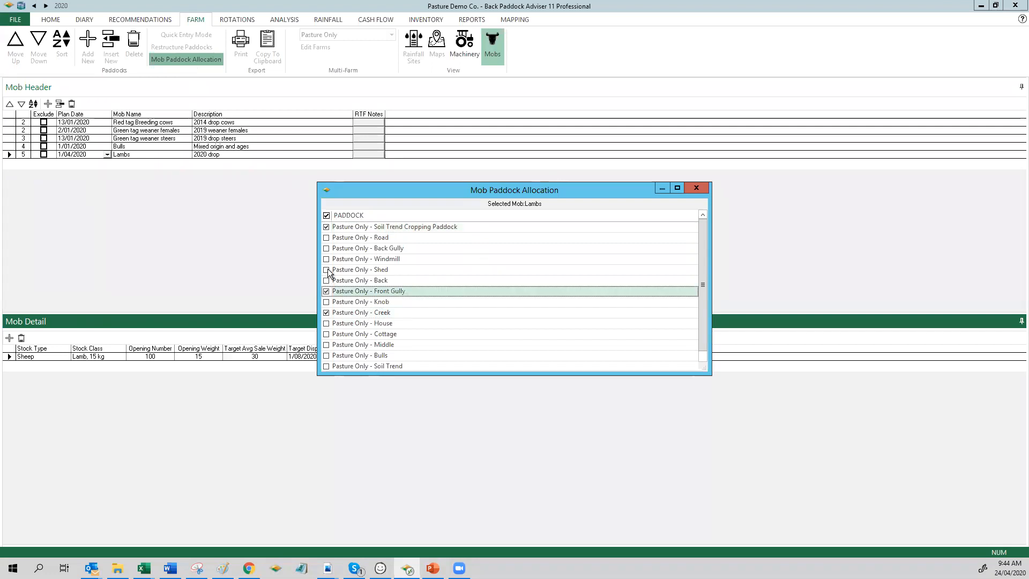
left_click(327, 271)
left_click(696, 189)
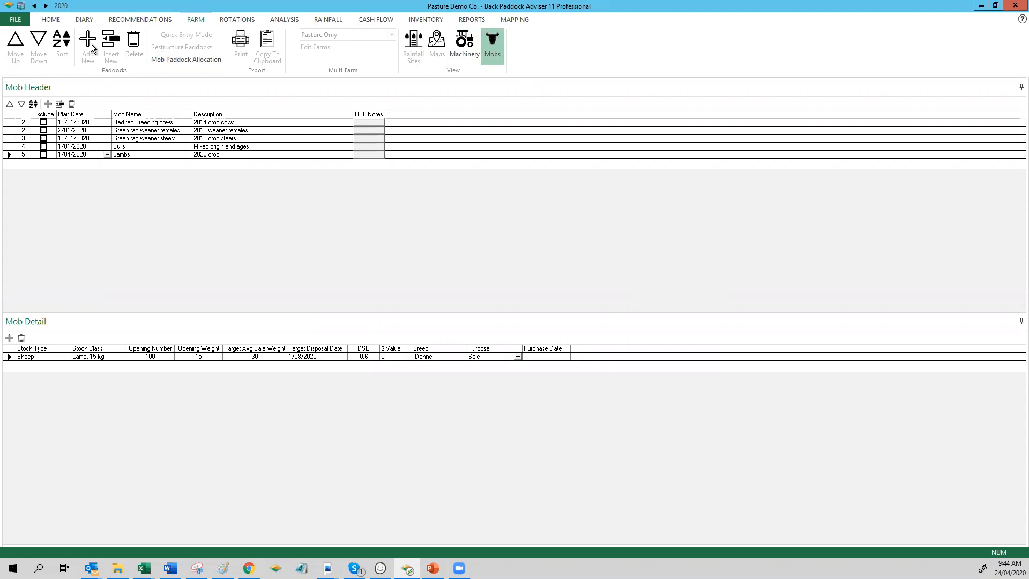
Step: Return to the livestock view and examine the mobs in the Road paddock, the Red tag Breeding cows and the Lambs mob
left_click(52, 22)
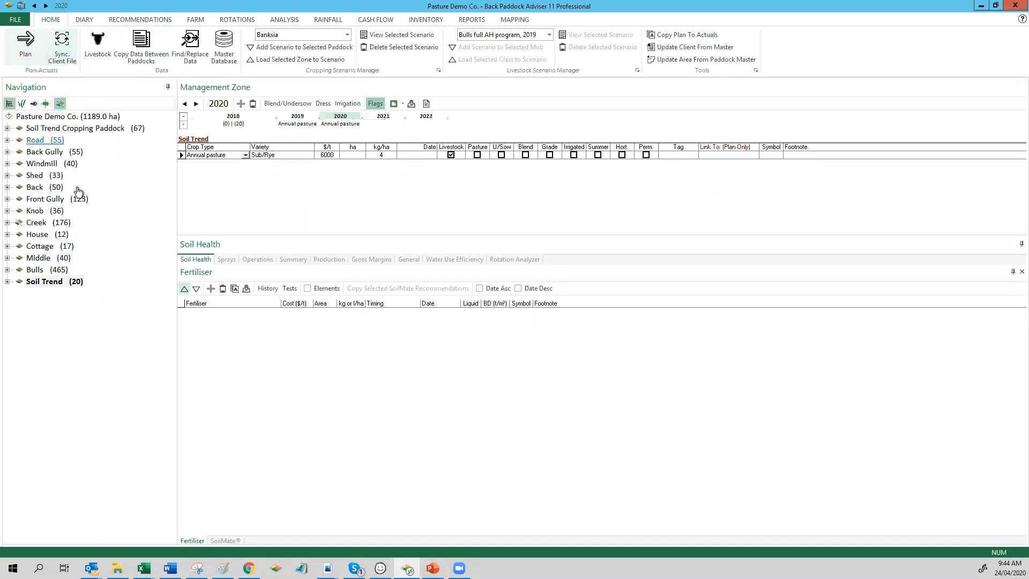
left_click(102, 40)
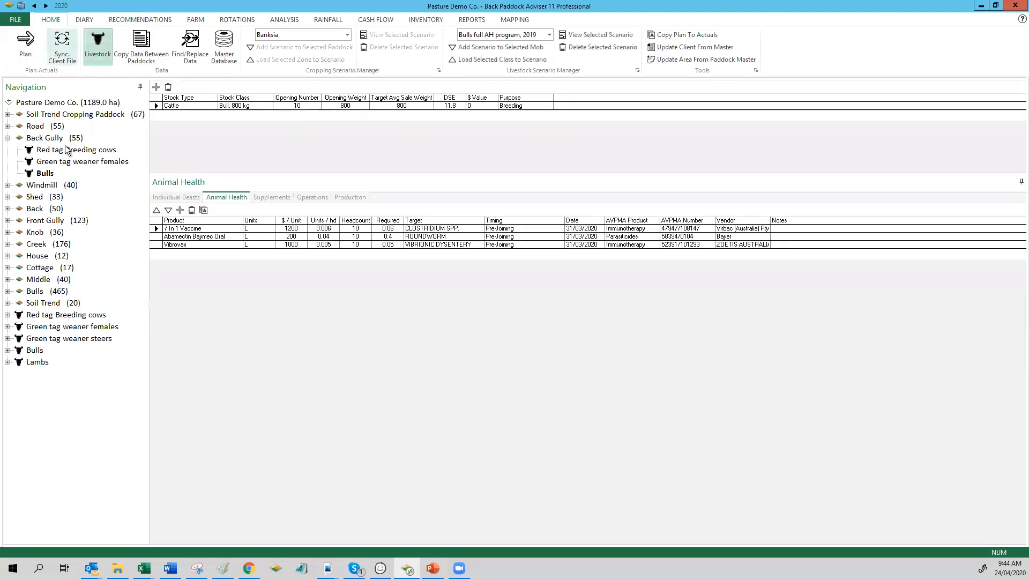
left_click(8, 139)
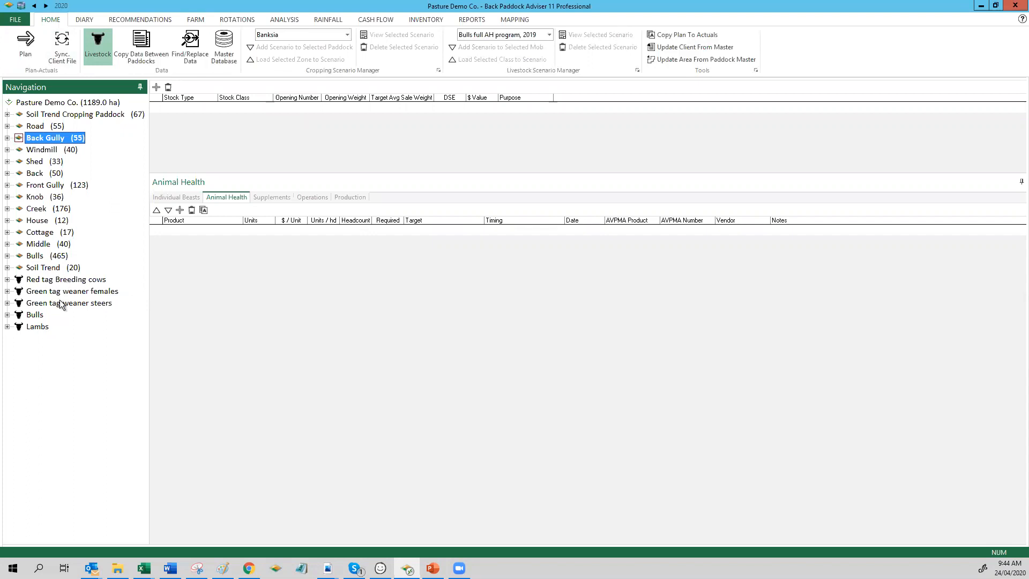
left_click(75, 281)
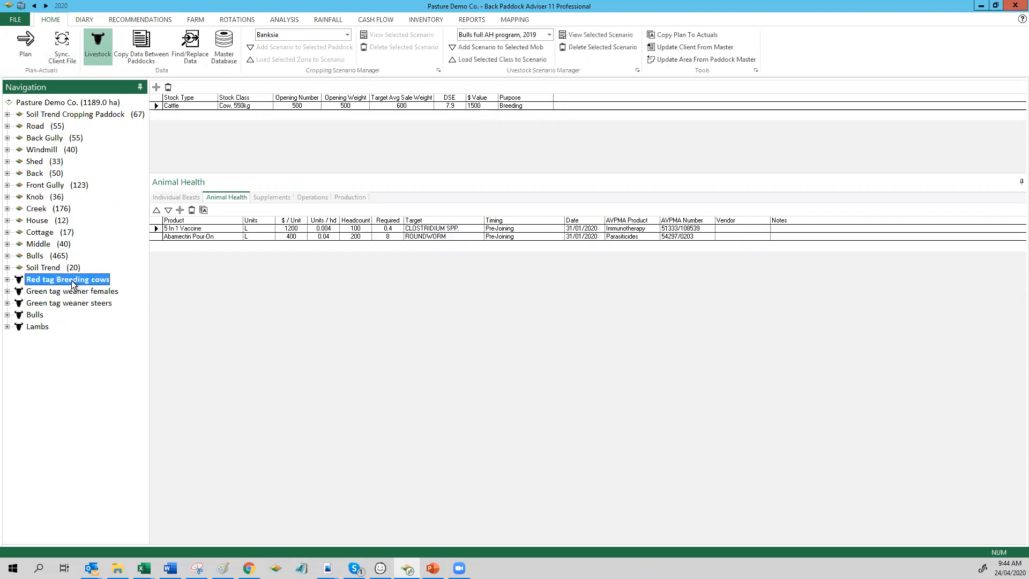
left_click(8, 126)
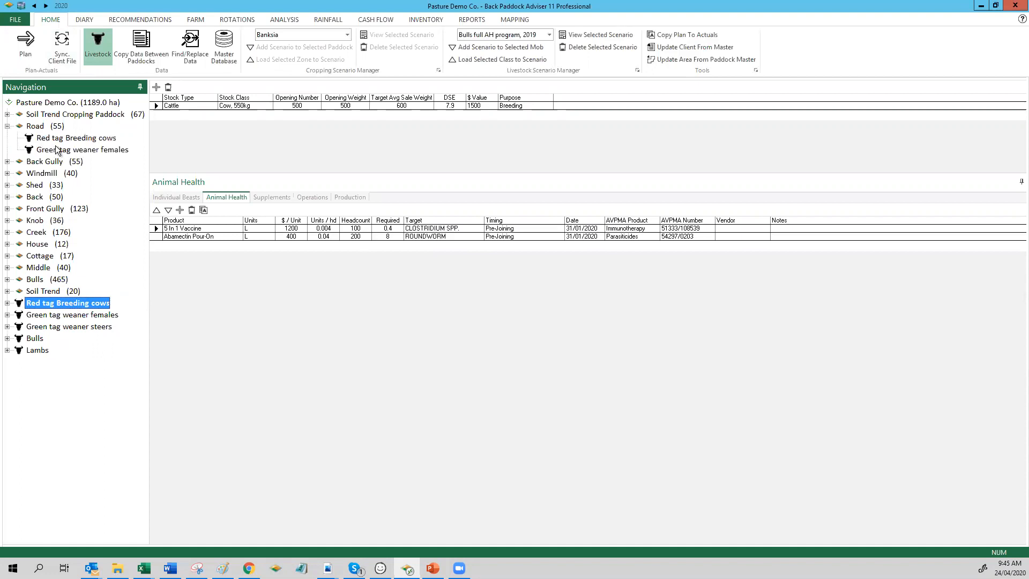
left_click(7, 127)
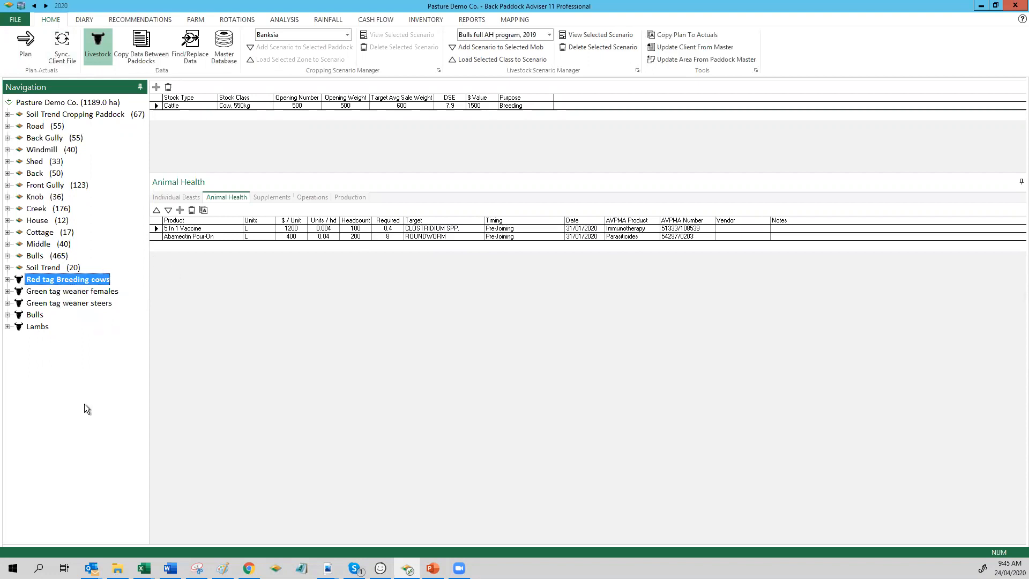
left_click(44, 372)
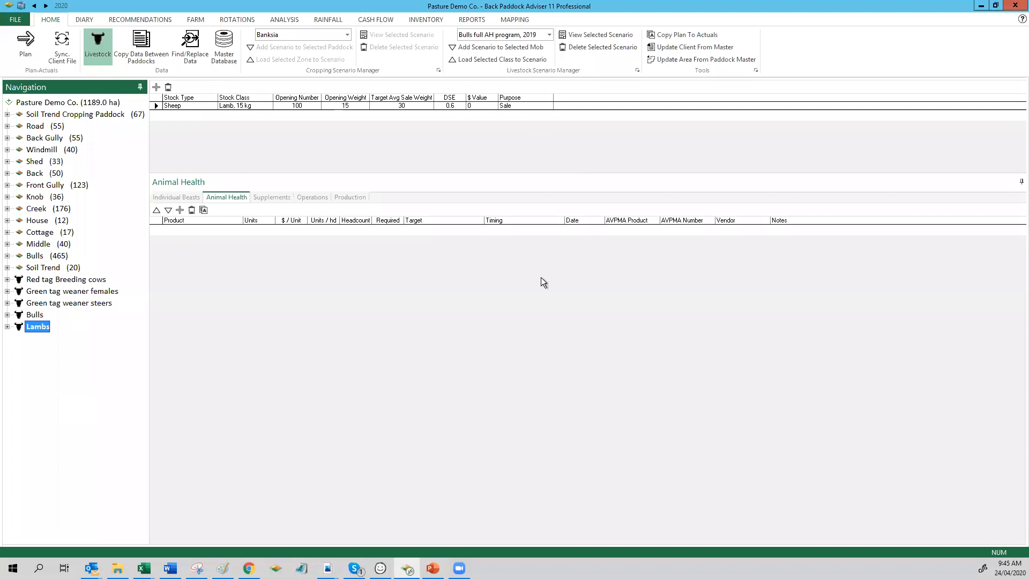
Step: Examine the Bulls mob's individual beasts, animal health, supplements and operations records
left_click(34, 315)
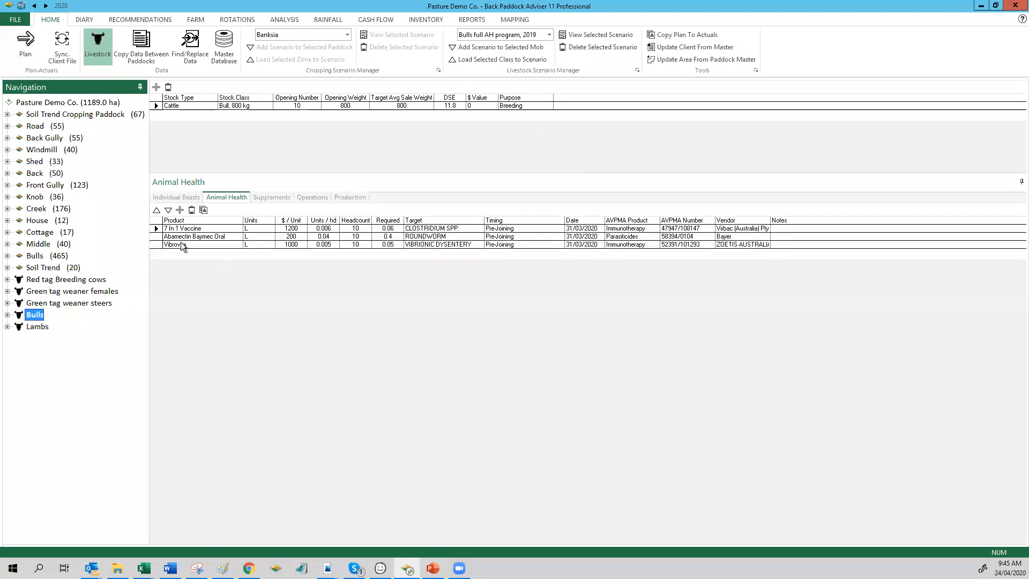
left_click(187, 198)
left_click(222, 198)
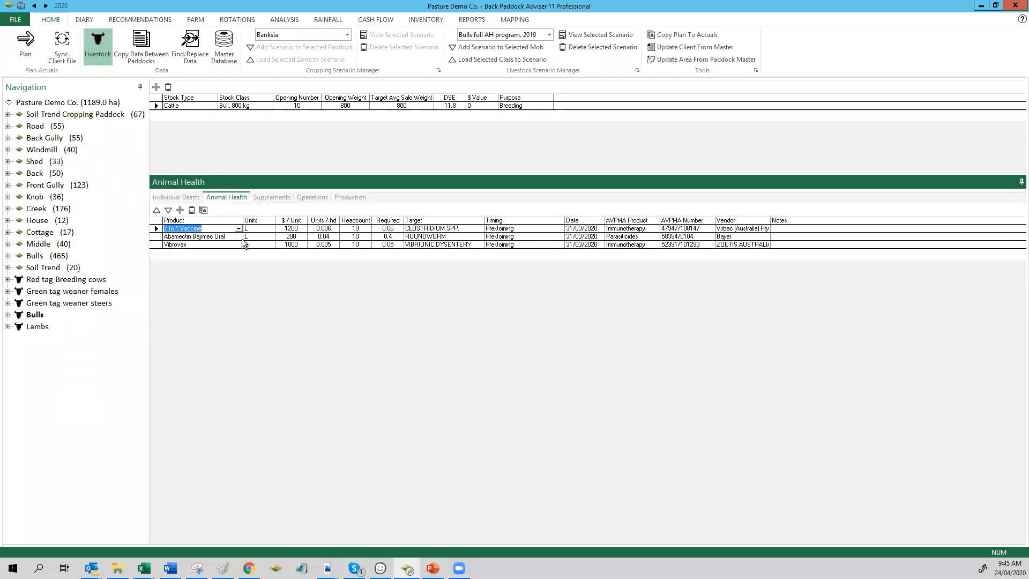
left_click(283, 196)
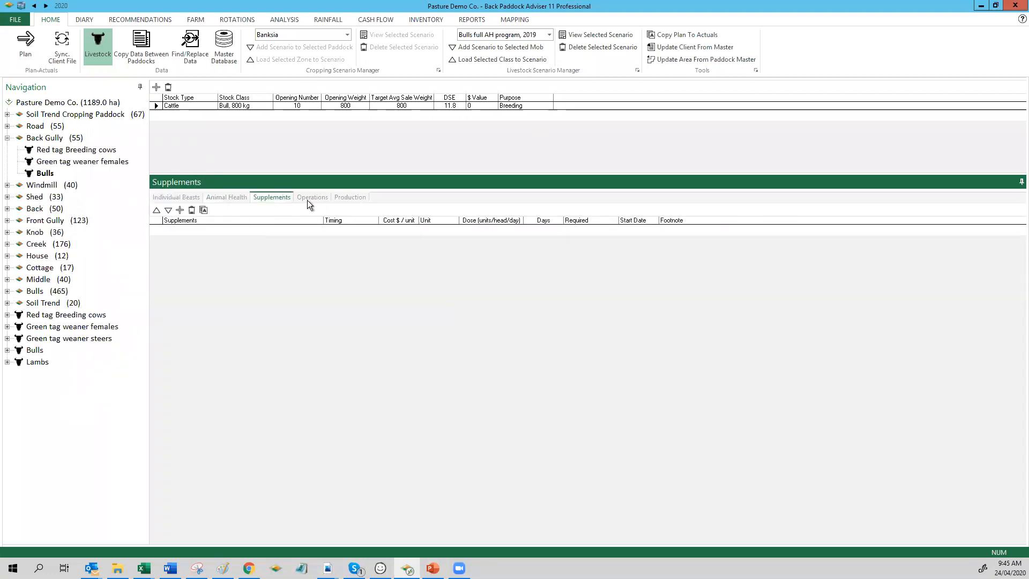
left_click(311, 197)
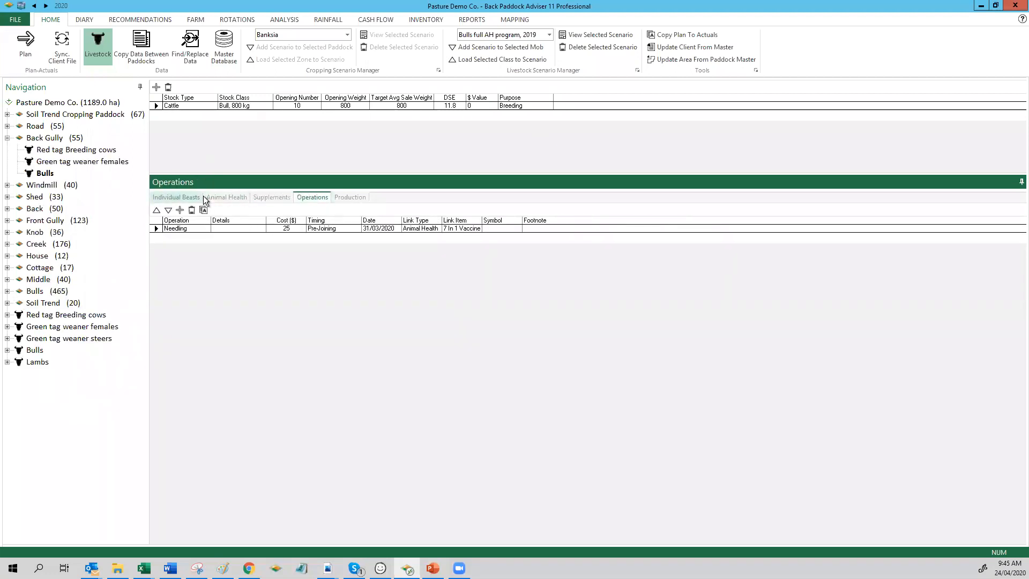
left_click(278, 197)
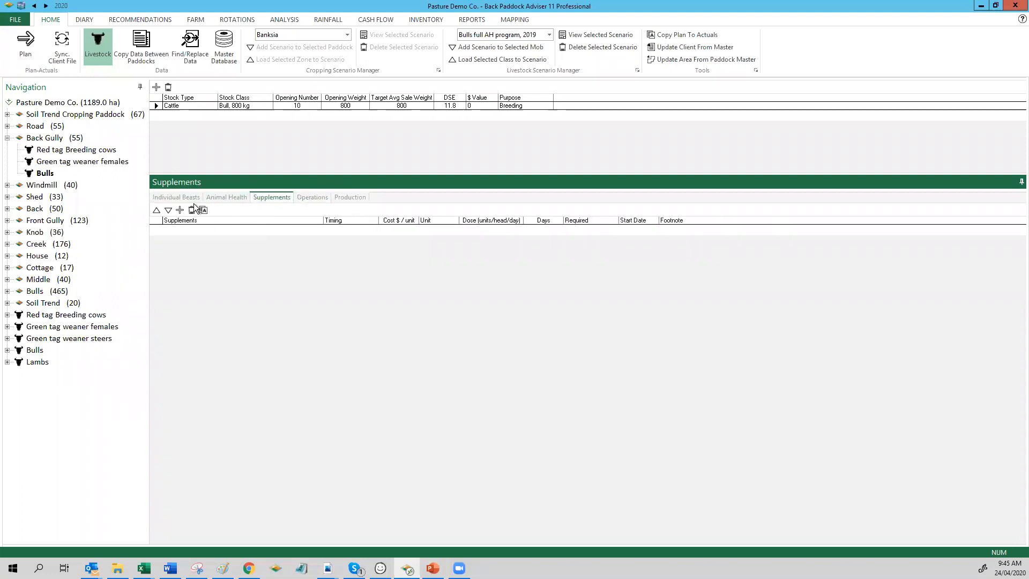
left_click(175, 197)
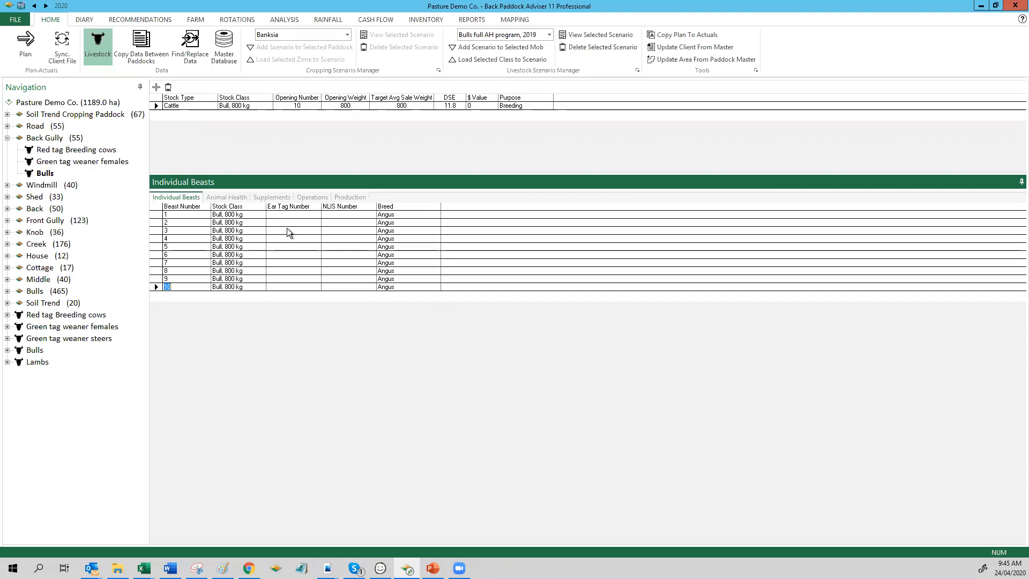
left_click(225, 196)
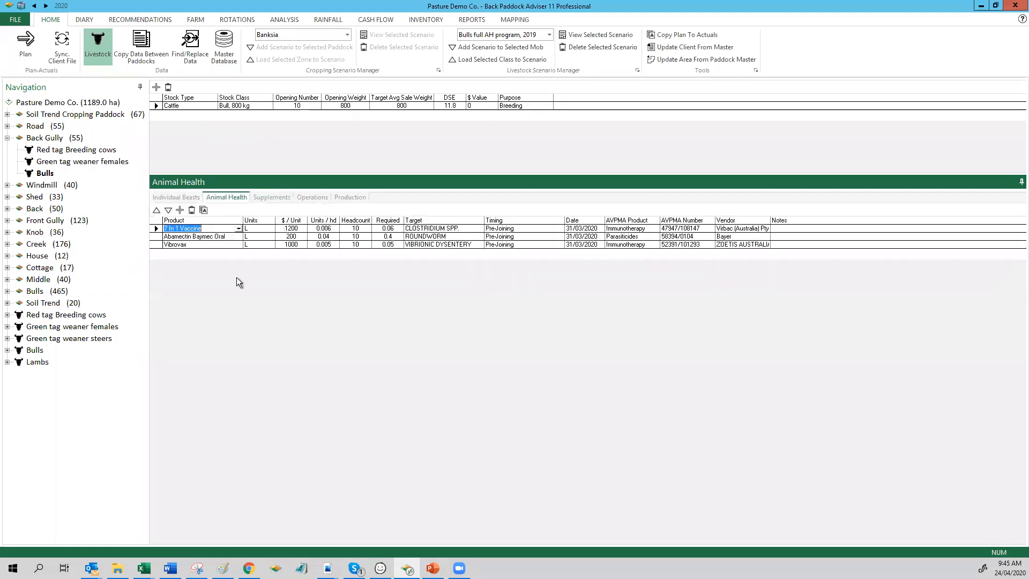
left_click(191, 198)
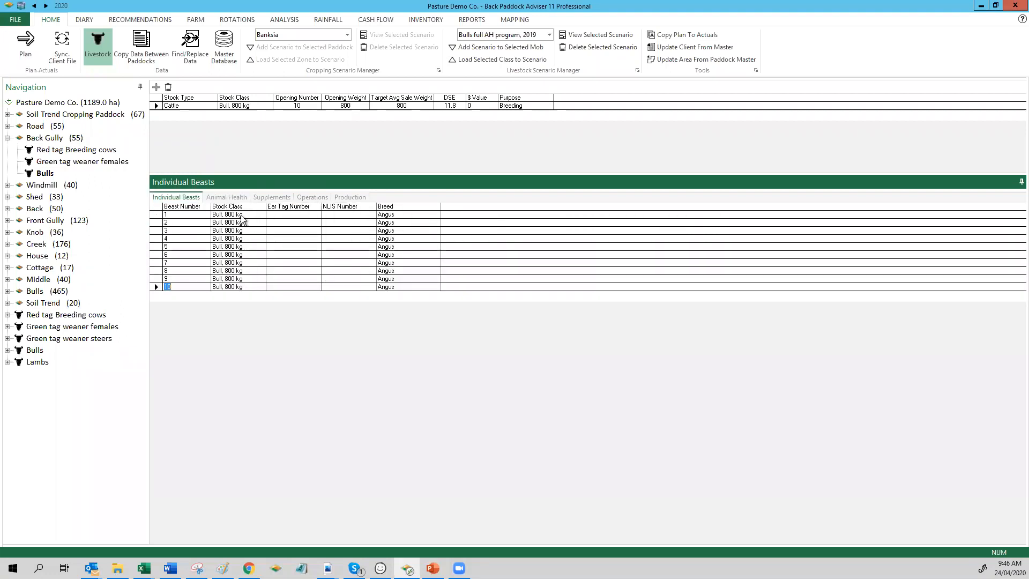
left_click(227, 197)
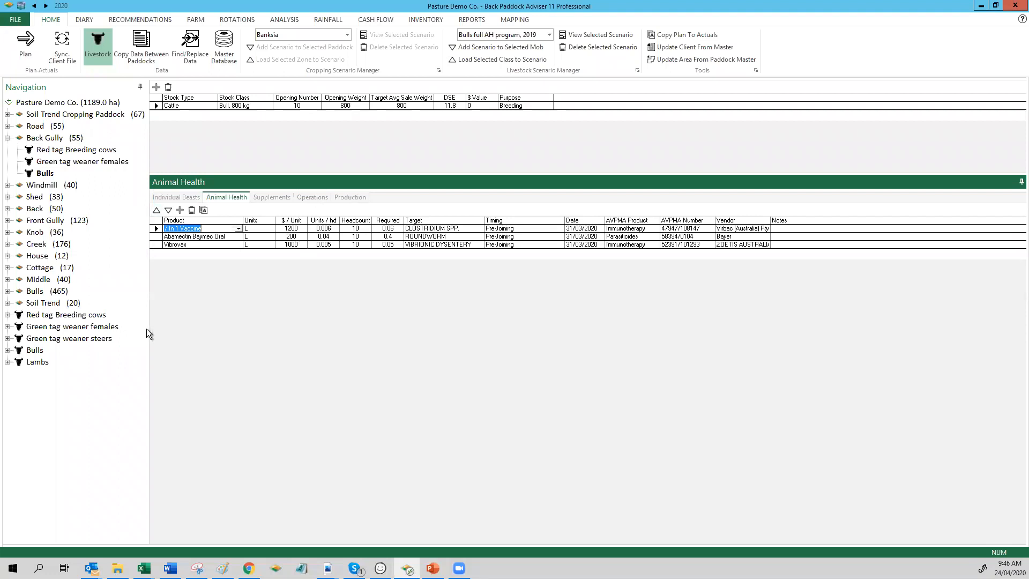
left_click(181, 198)
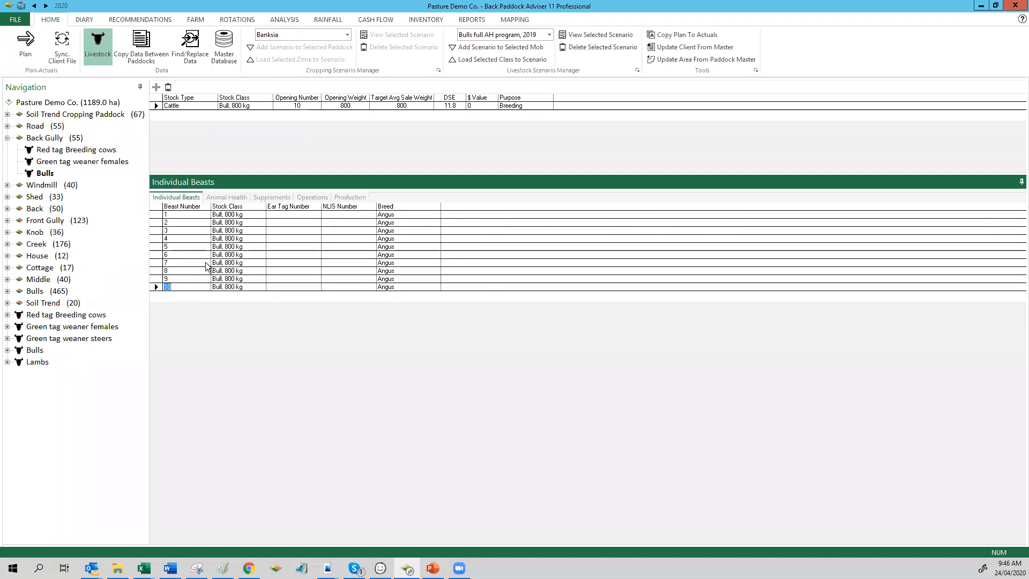
left_click(239, 198)
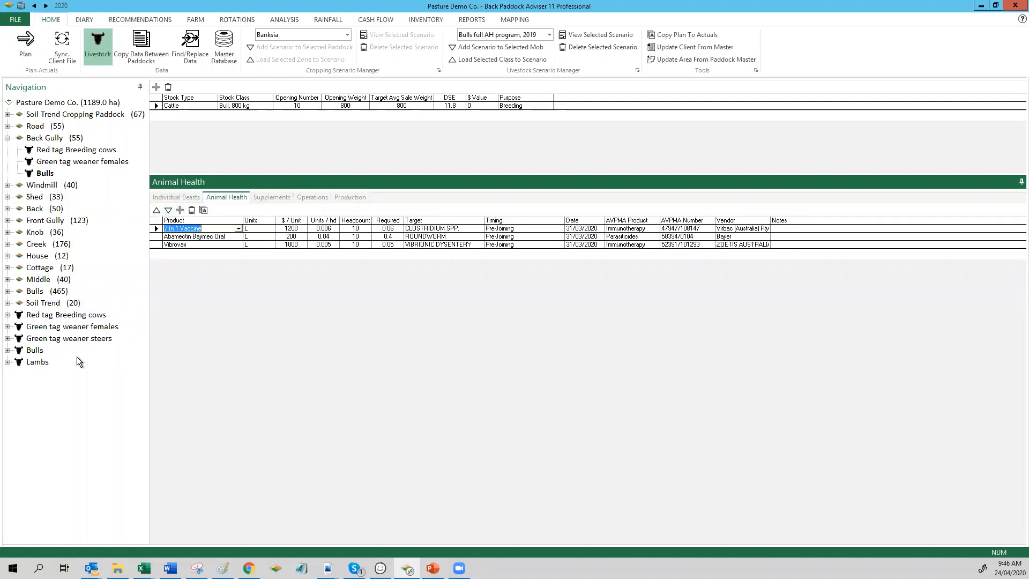
Step: Check the available livestock scenarios for the Lambs mob and add a new animal health record to it
left_click(38, 362)
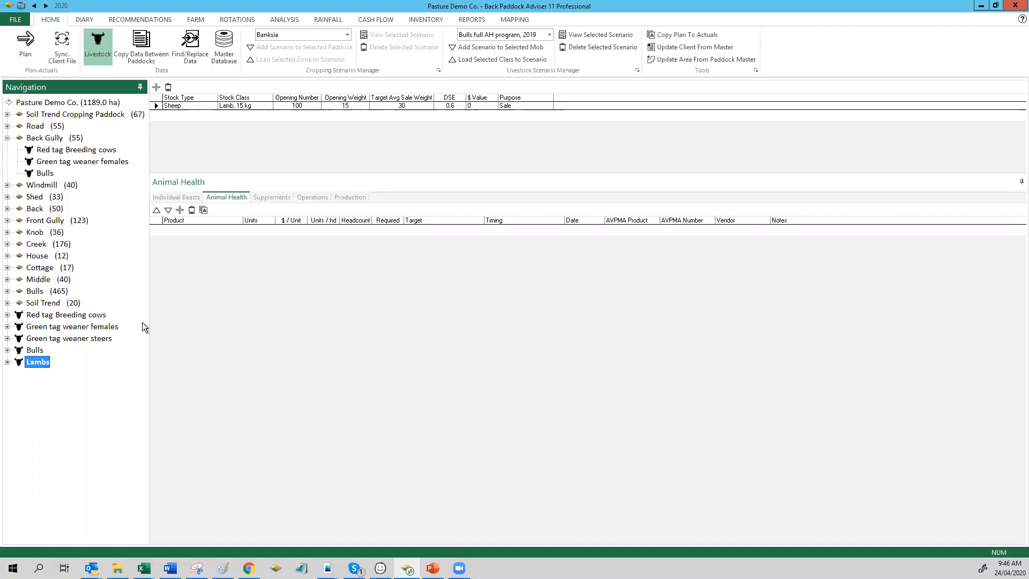
left_click(501, 34)
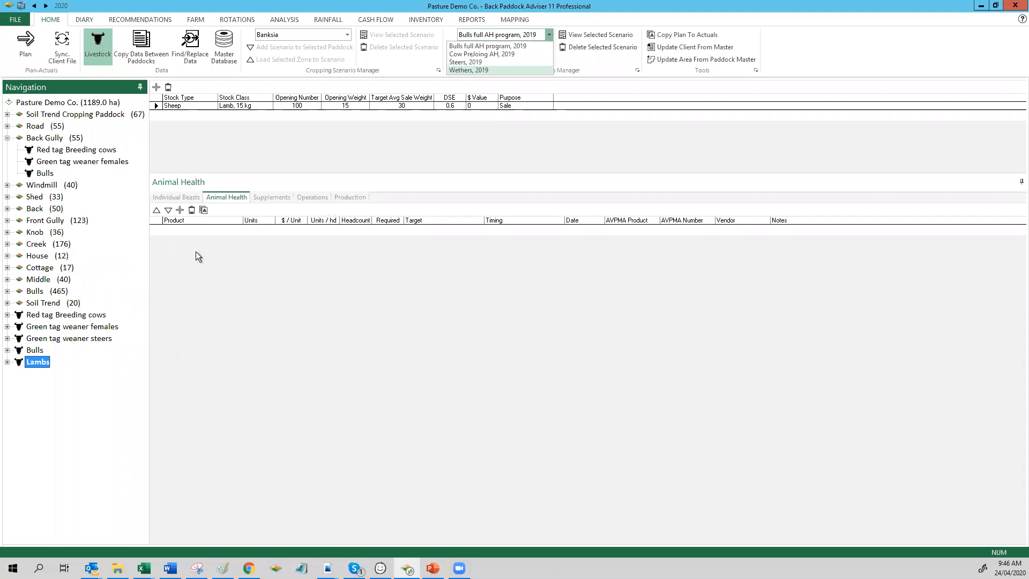
left_click(180, 210)
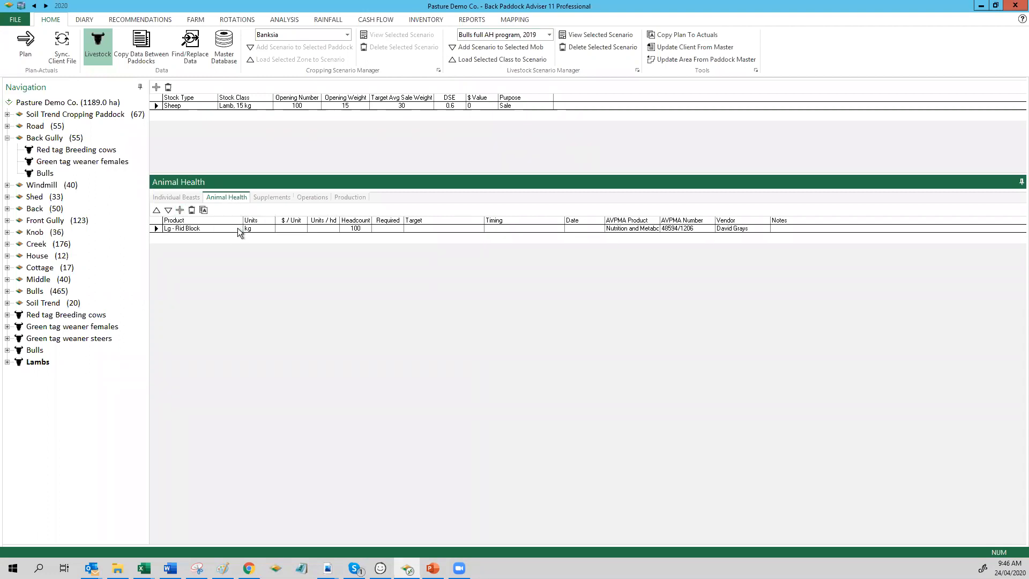
Step: Find Paramax (Concentrate) in the product list and assign it to the Lambs mob's new animal health record
left_click(238, 229)
mouse_move(225, 277)
left_mouse_down()
mouse_move(227, 249)
mouse_move(218, 303)
mouse_move(224, 271)
left_mouse_up()
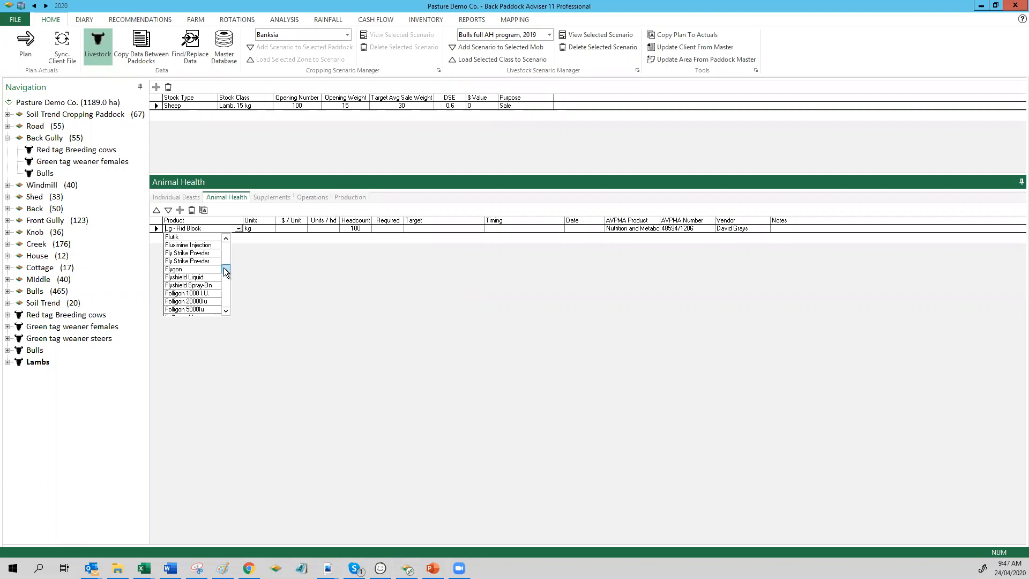
type("Paladin Pour-On")
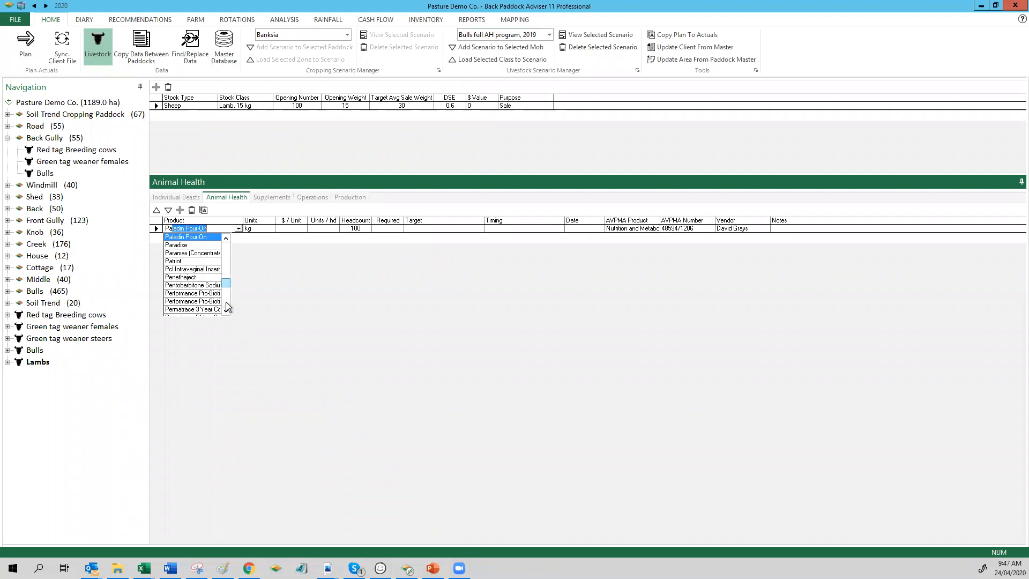
left_click(227, 238)
left_click(227, 237)
left_click(226, 238)
left_click(227, 237)
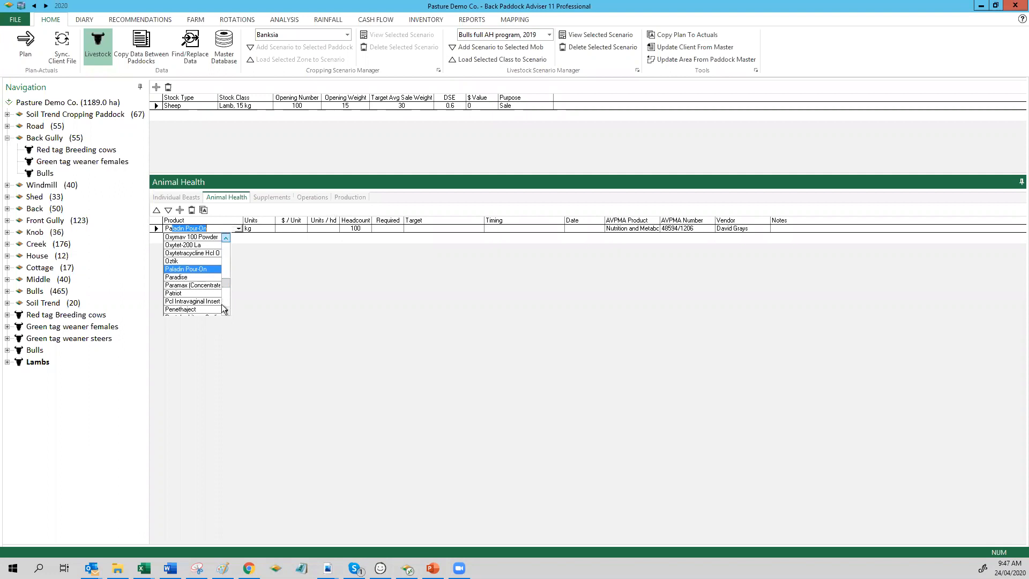
left_click(226, 311)
left_click(226, 311)
left_click(226, 310)
left_click(255, 257)
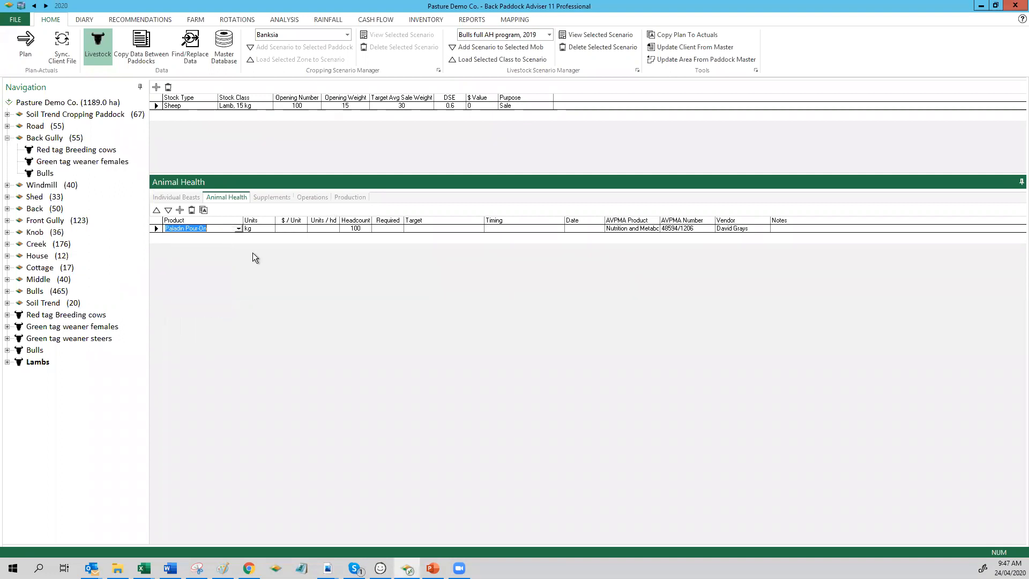
left_click(238, 229)
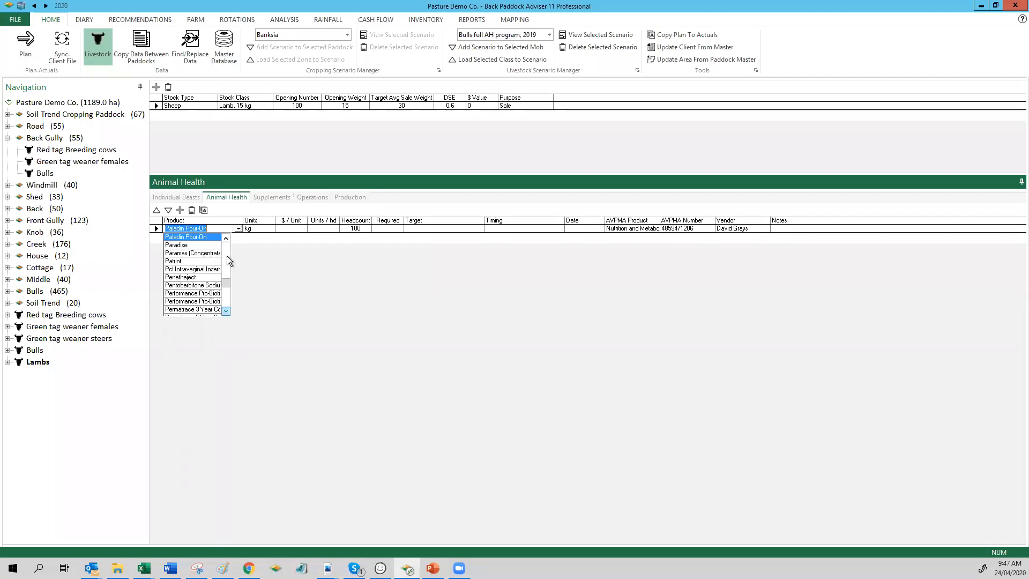
left_click(207, 253)
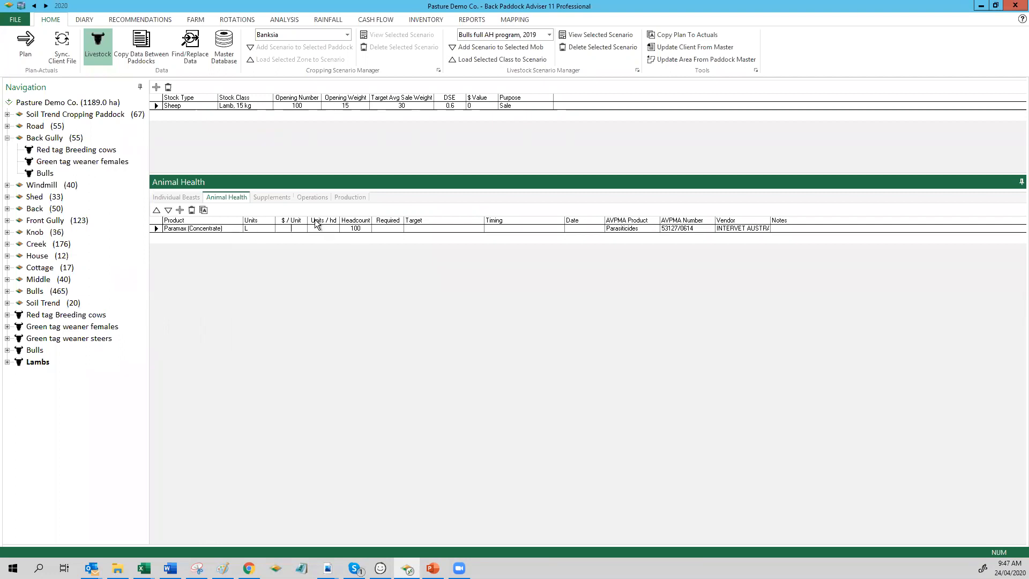
Step: Try to enter 0.02 as the Paramax cost per unit and L as its units per head
type(".02")
key("Tab")
type("L")
left_click(391, 227)
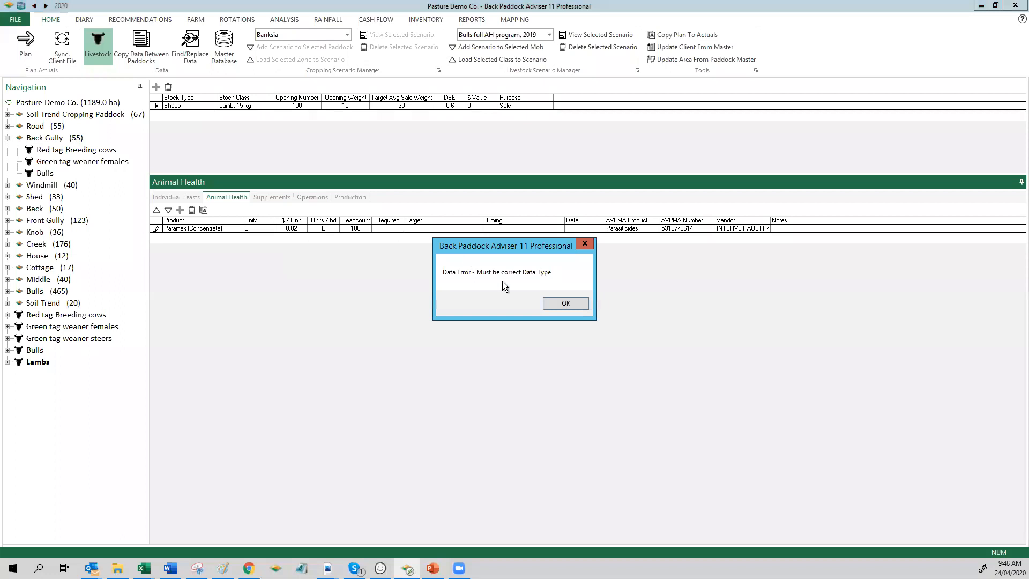
left_click(565, 303)
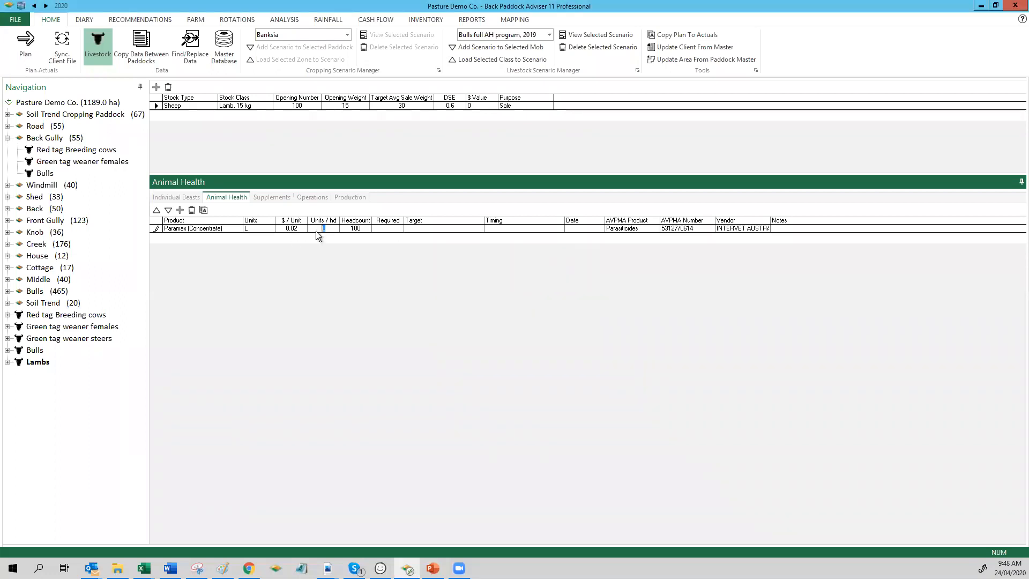
left_click(337, 228)
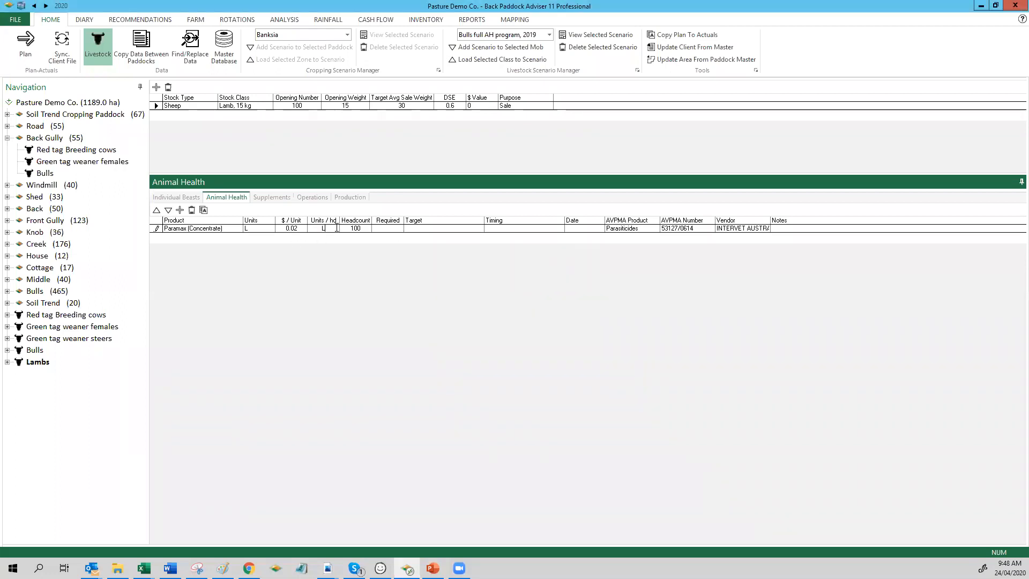
left_click(300, 227)
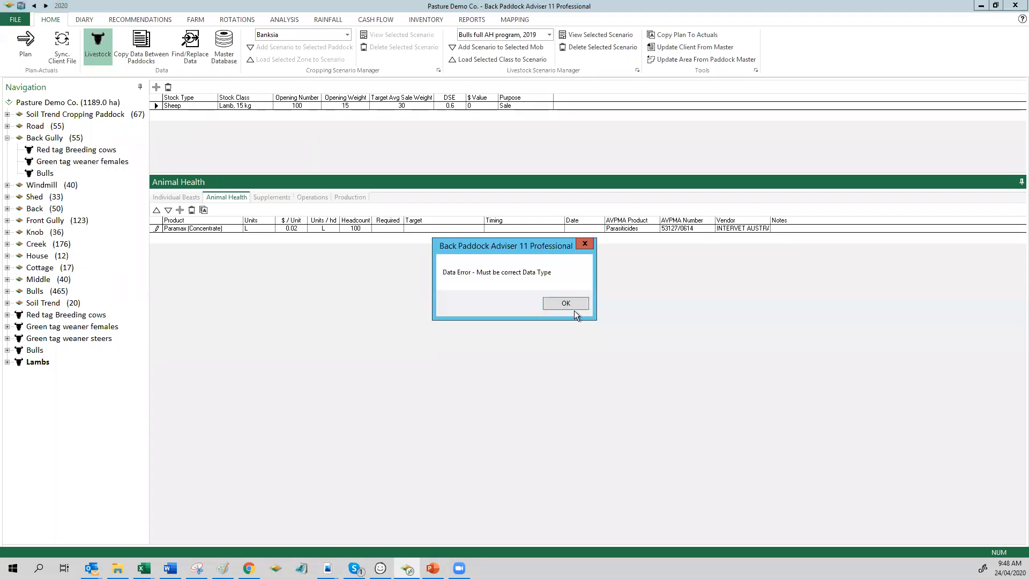
left_click(565, 304)
left_click(290, 227)
left_click(563, 300)
Step: Set the Paramax units per head to 0.02 and its cost per unit to 120
type("0.02")
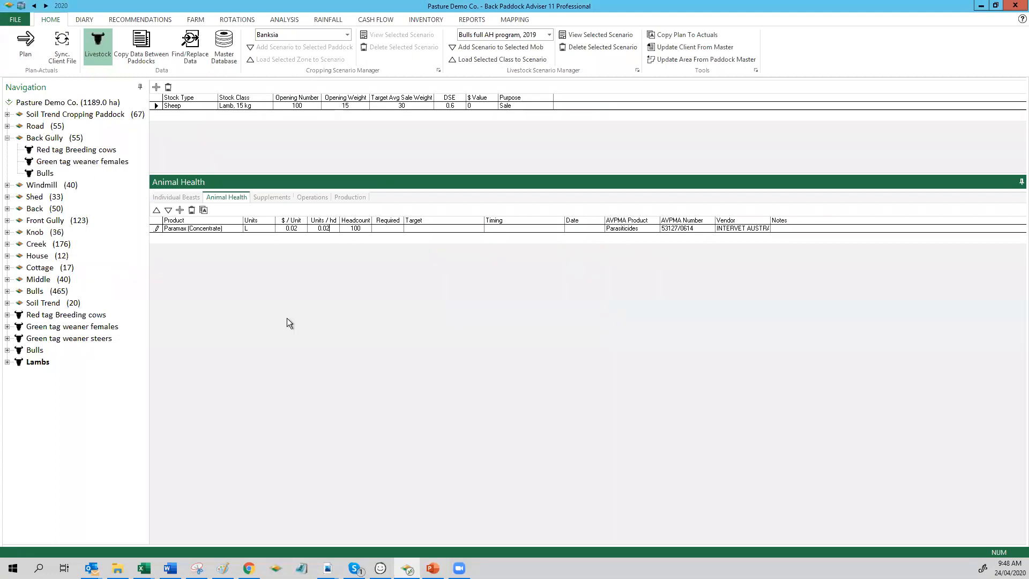
left_click(297, 229)
type("120")
Step: Set the Paramax treatment's target to ROUNDWORM and its timing to Weaning
left_click(479, 229)
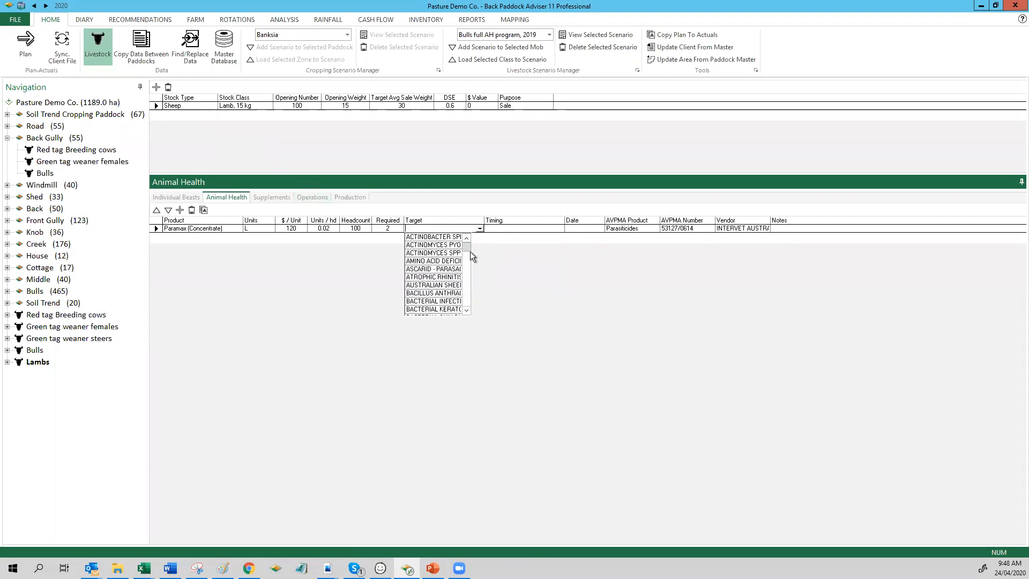
type("ROUNDWORM")
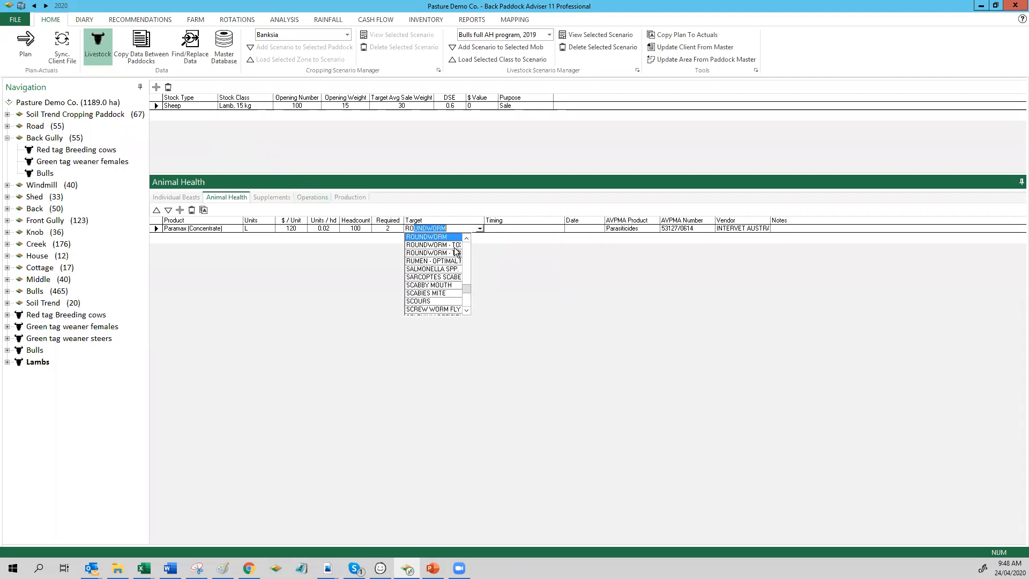
left_click(480, 229)
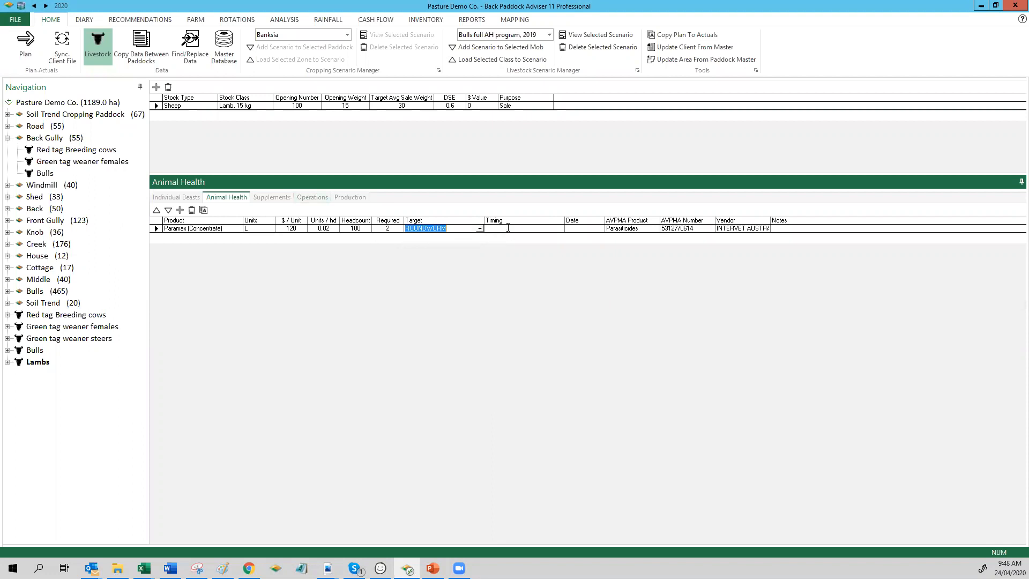
left_click(508, 228)
left_click(560, 229)
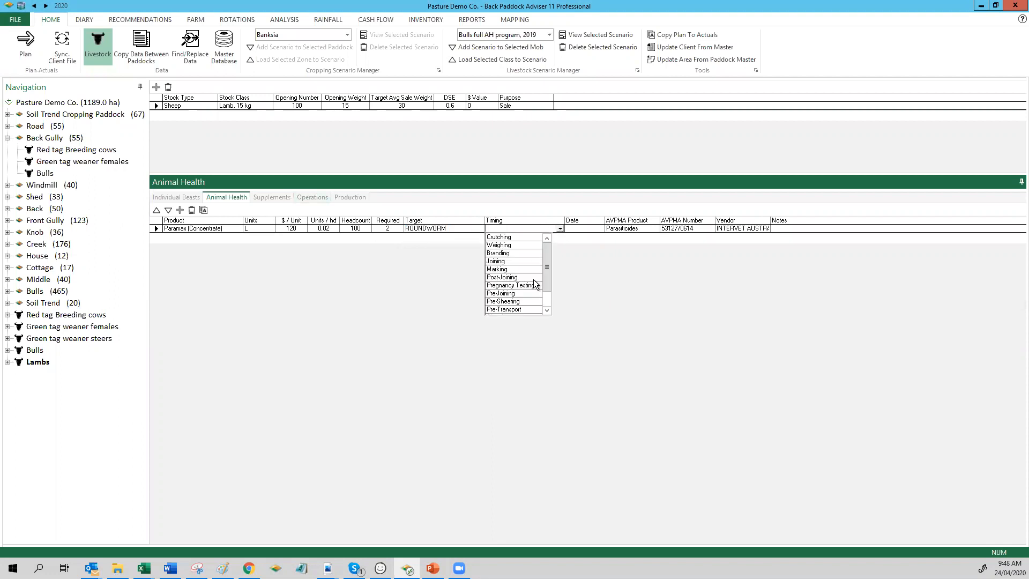
left_click_drag(548, 282, 537, 303)
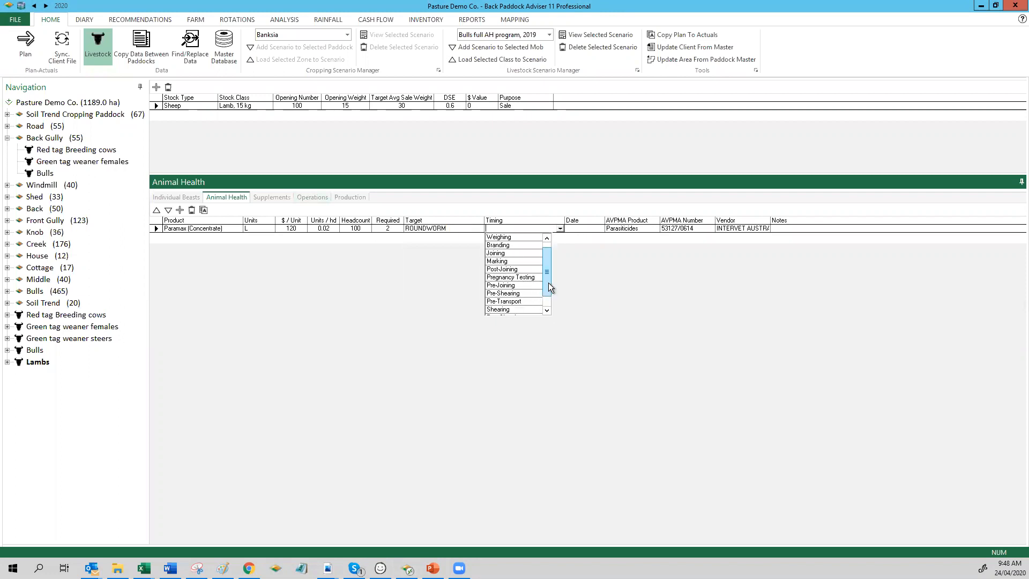
left_click_drag(548, 278, 544, 297)
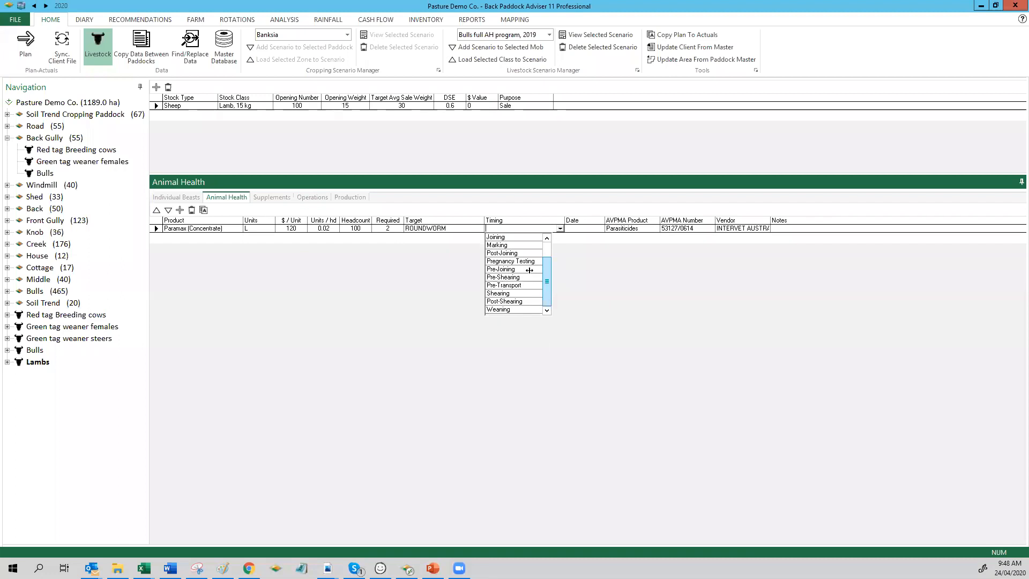
left_click(528, 310)
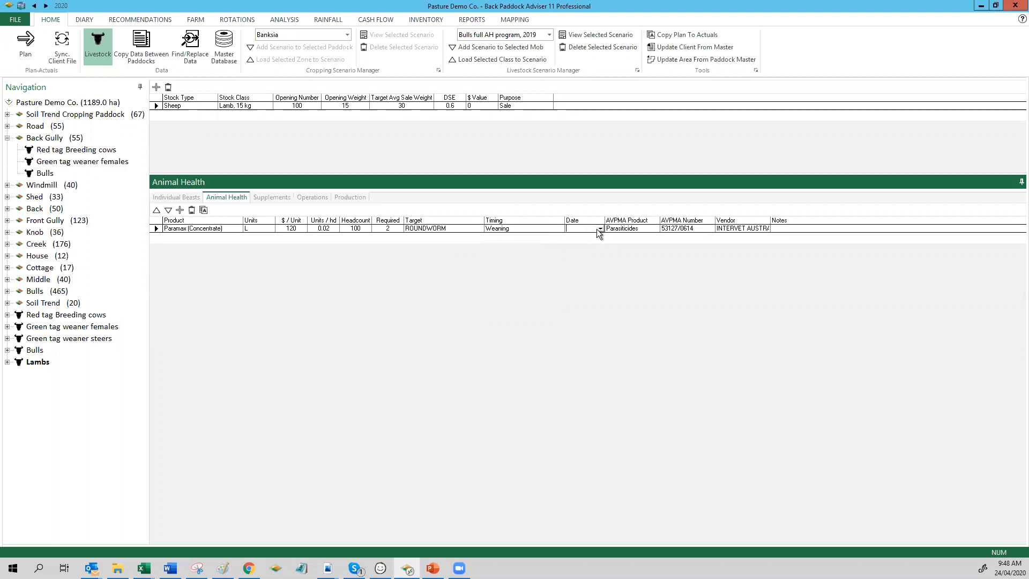
Step: Choose a date for the Paramax treatment and widen the Vendor column
left_click(600, 229)
left_click(578, 286)
left_click_drag(770, 220, 932, 220)
Step: Add a Lucerne, hay supplement to the Lambs mob
left_click(268, 198)
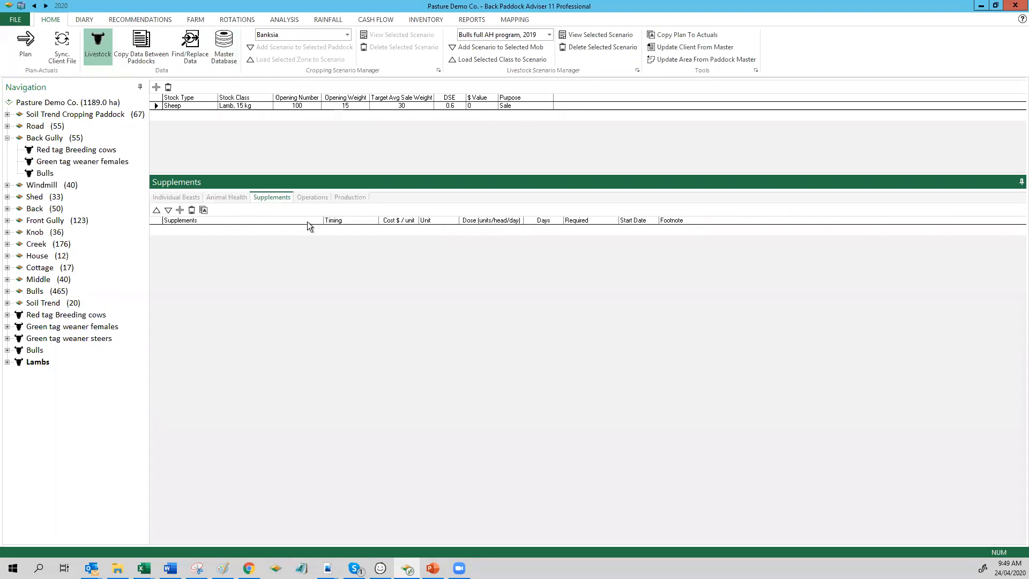
left_click(180, 210)
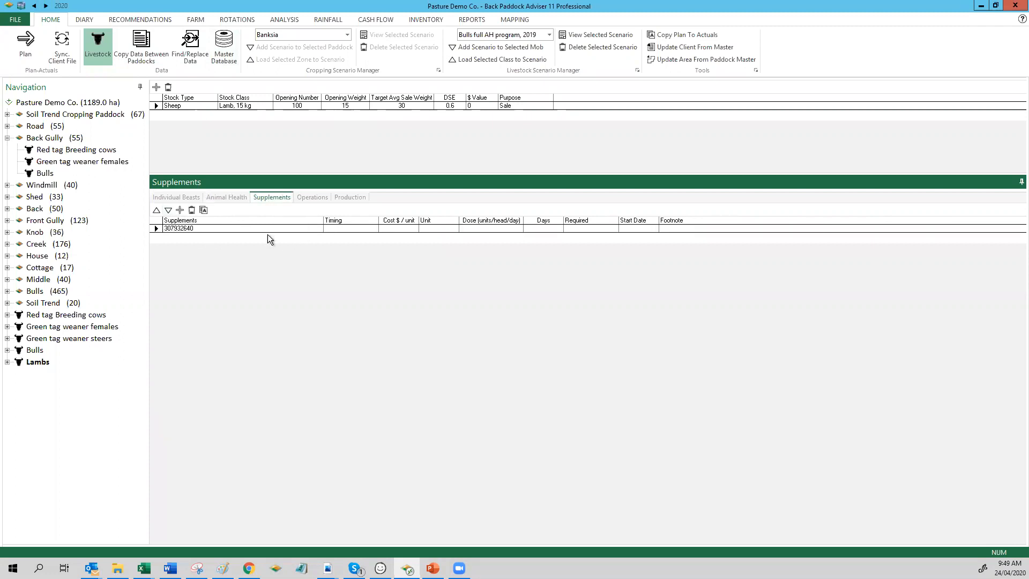
left_click(297, 229)
left_click(318, 228)
left_click_drag(320, 246, 324, 275)
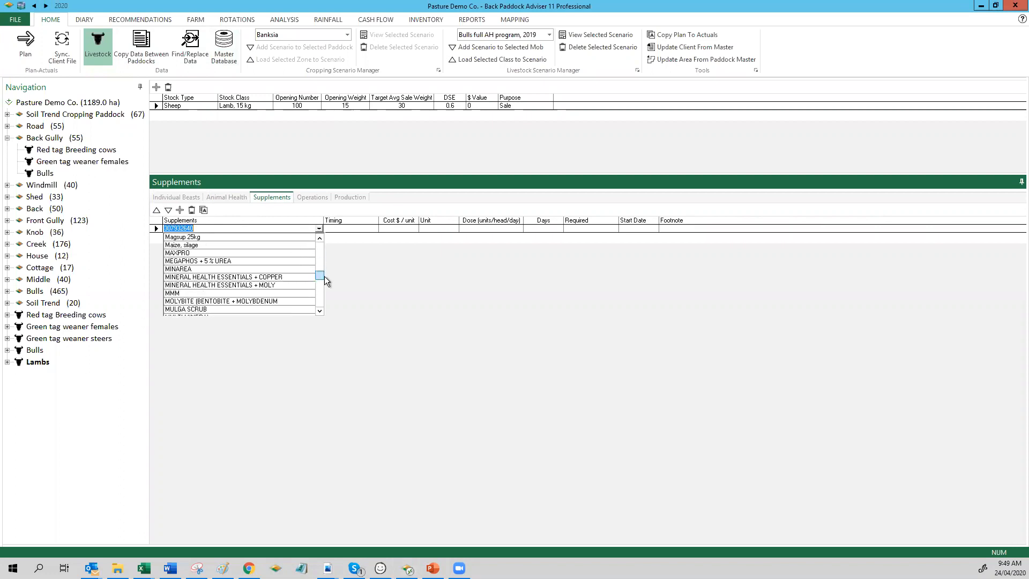
left_click(319, 302)
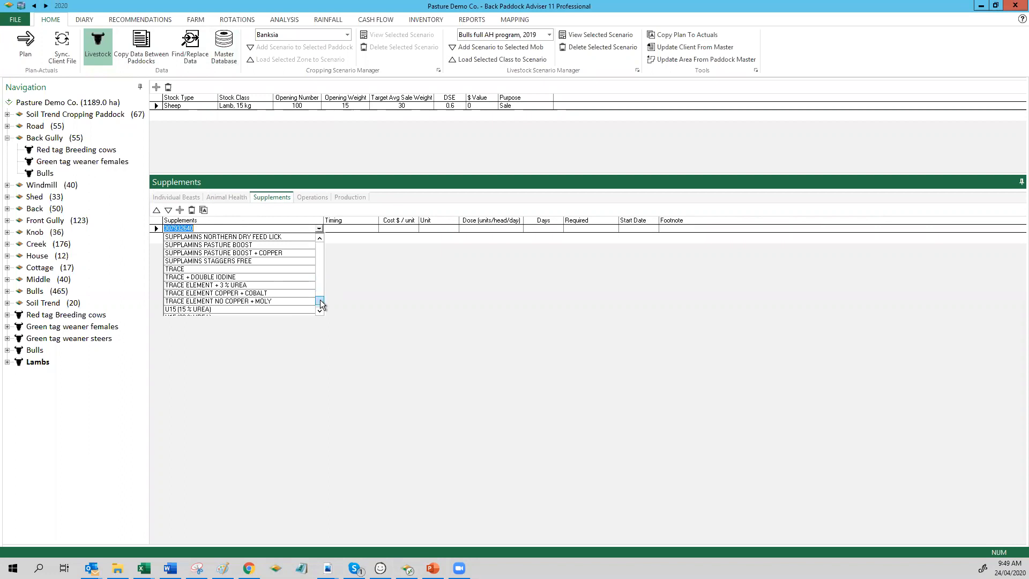
left_click_drag(321, 291, 320, 273)
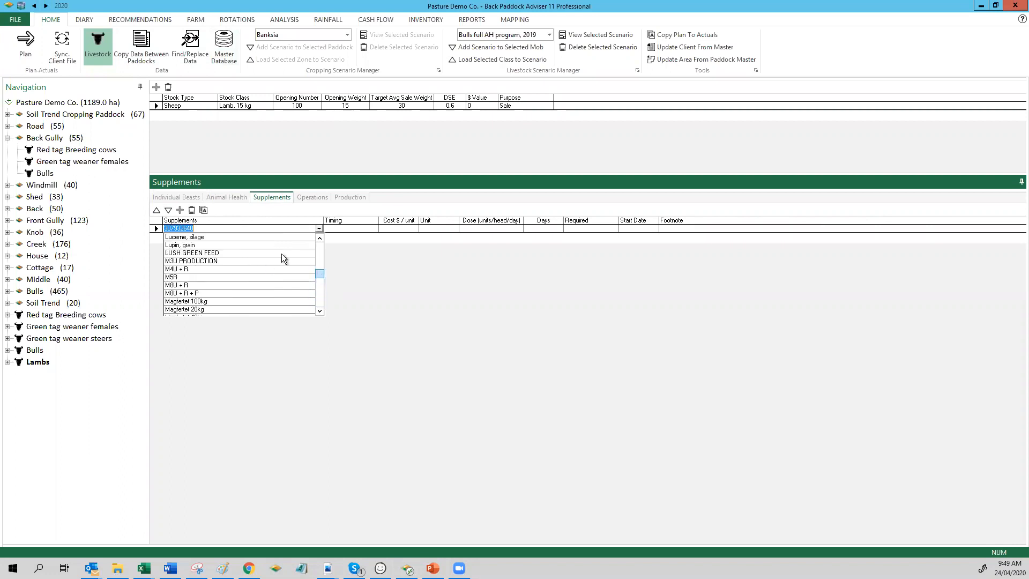
left_click(319, 237)
left_click(319, 237)
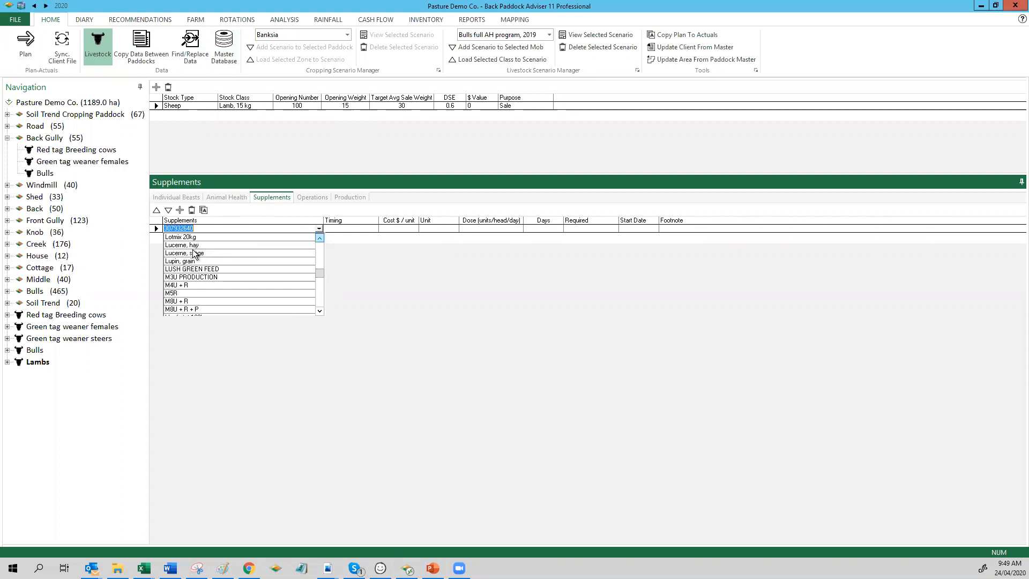
left_click(182, 245)
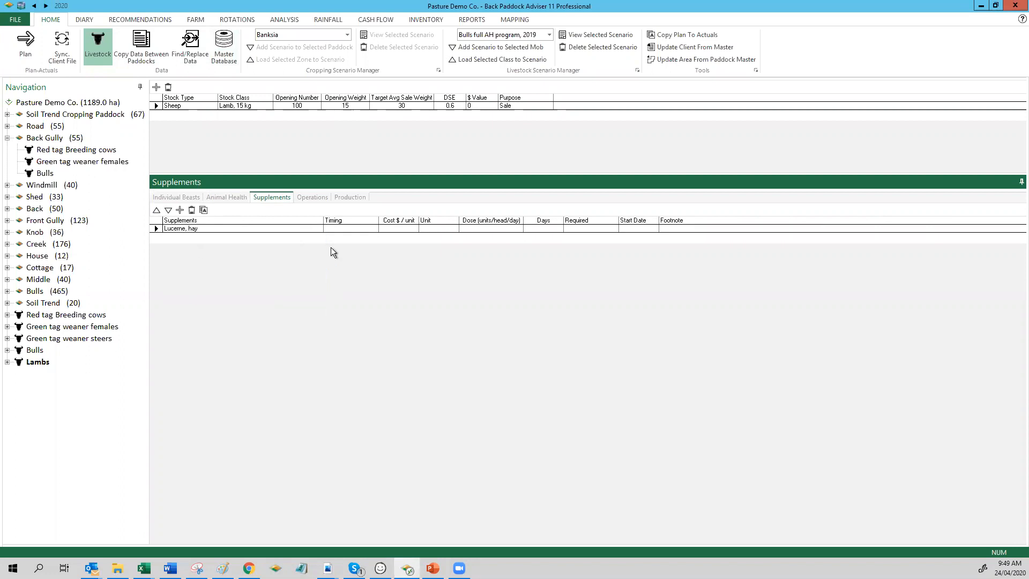
Step: Set the lucerne hay's timing to Weighing, cost per unit to 1, unit to kgg and dose to 0.5 units per head per day
left_click(371, 230)
left_click(359, 245)
type("0.")
type("kgg")
type("0.5")
Step: Set the lucerne hay supplement to run for 60 days from 28 April 2020
left_click(548, 227)
type("60")
left_click(642, 228)
left_click(654, 228)
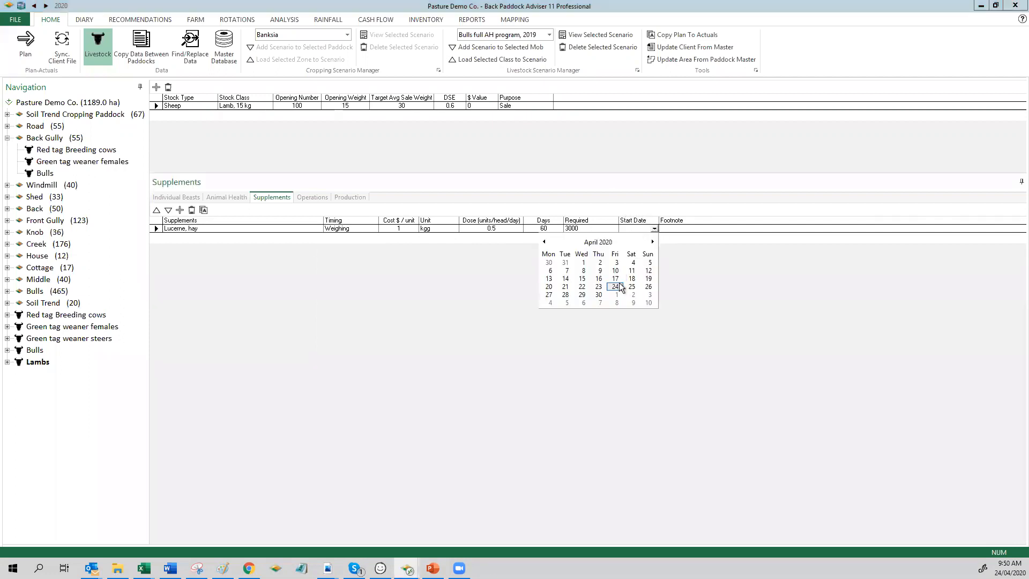
left_click(565, 295)
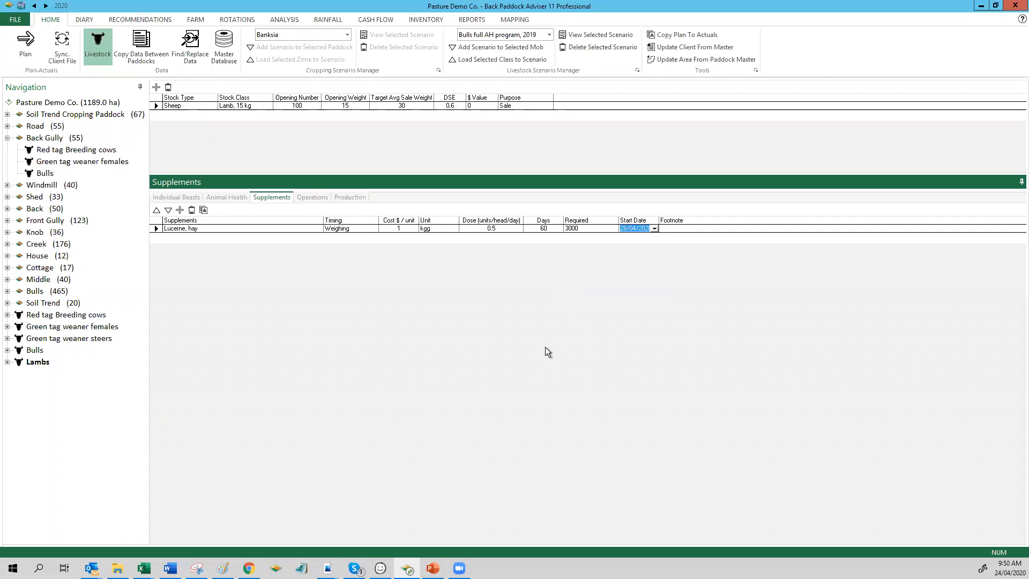
Step: Add a Feeding-auto operation to the Lambs mob
left_click(324, 194)
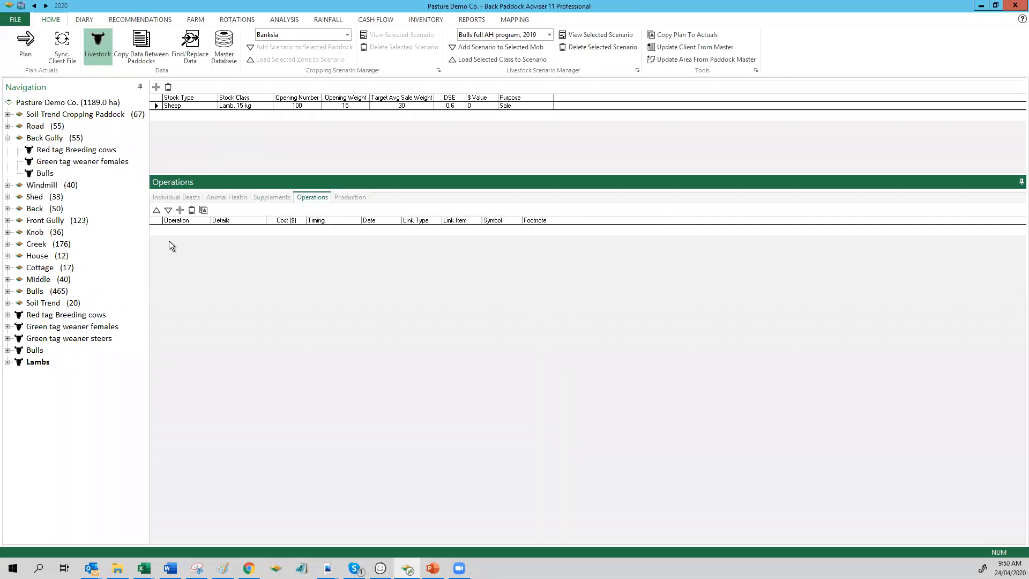
left_click(180, 210)
left_click(197, 228)
left_click(206, 228)
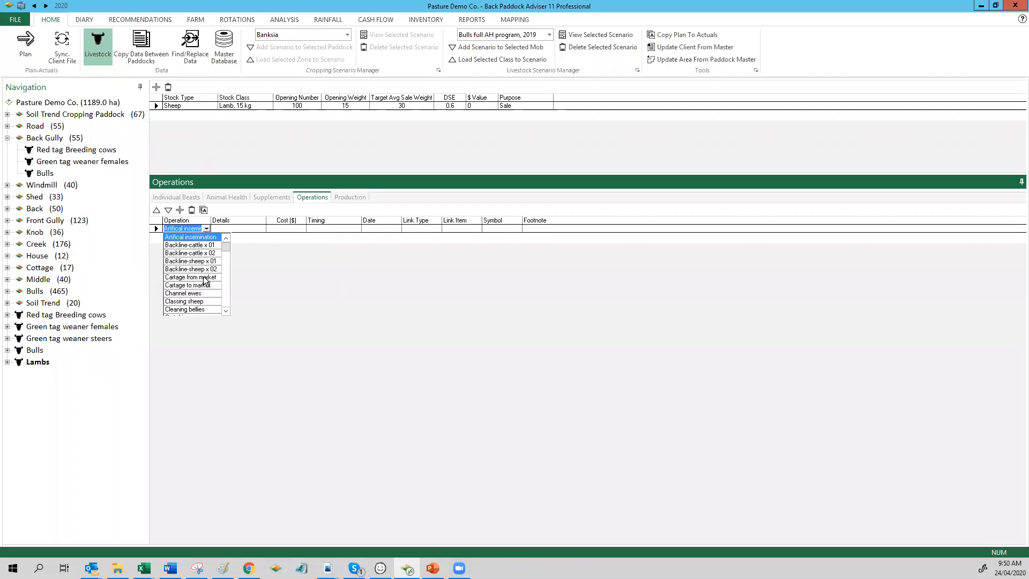
left_click_drag(226, 253, 221, 272)
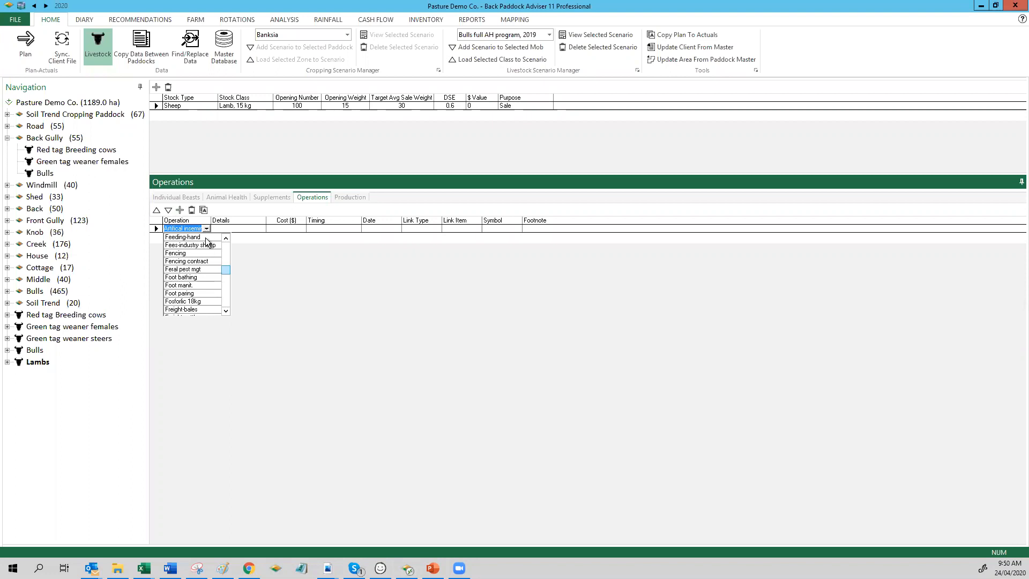
left_click(225, 239)
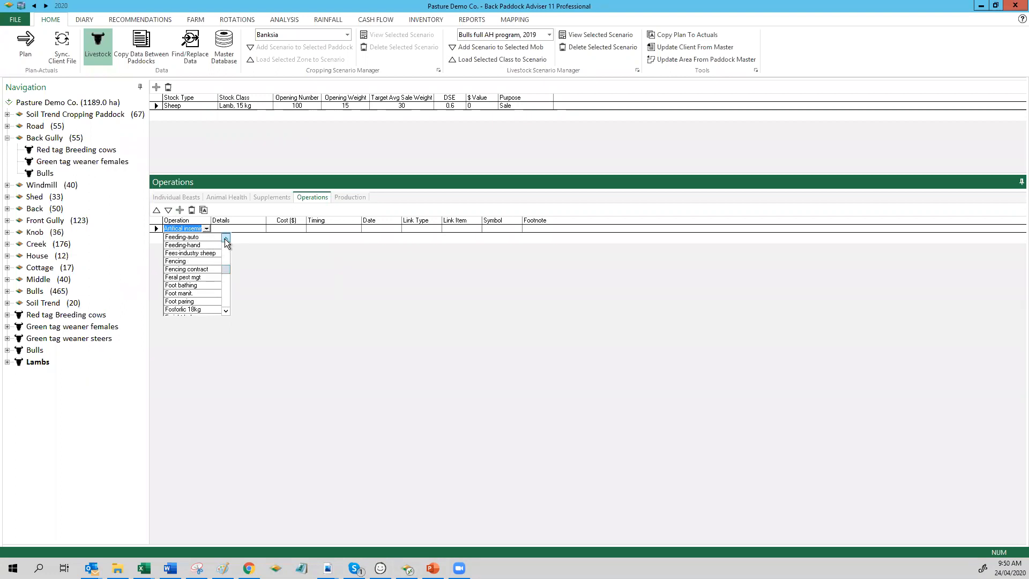
left_click(225, 239)
left_click(226, 238)
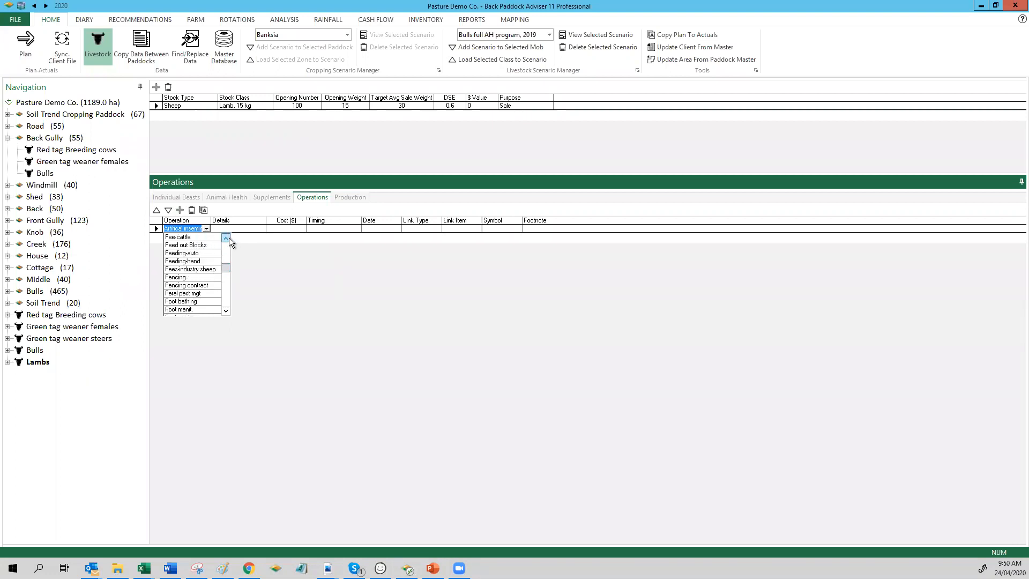
left_click(203, 252)
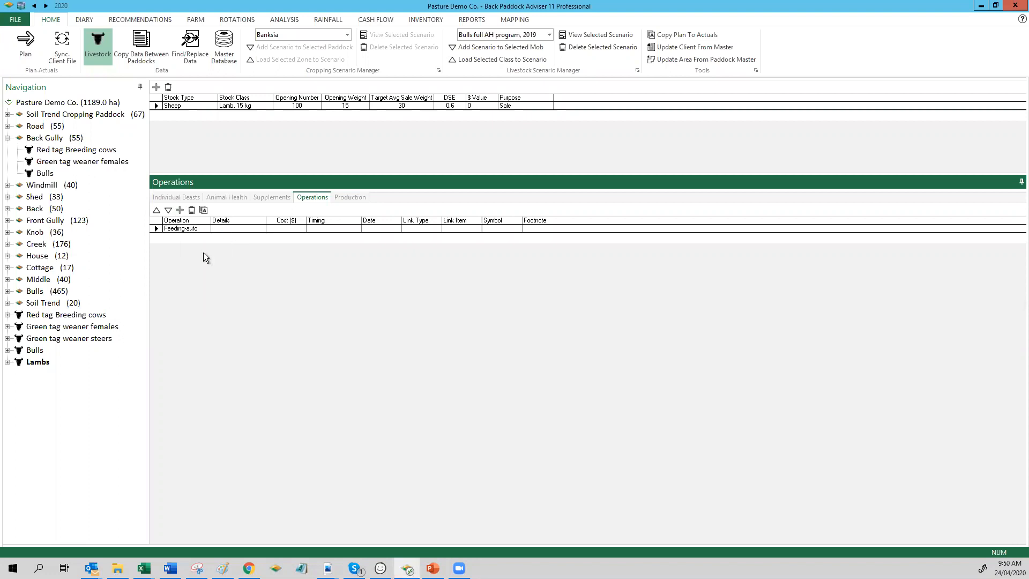
Step: Set the Feeding-auto operation's cost to $50 and its timing to Weaning
left_click(281, 226)
type("50")
left_click(332, 228)
left_click(359, 229)
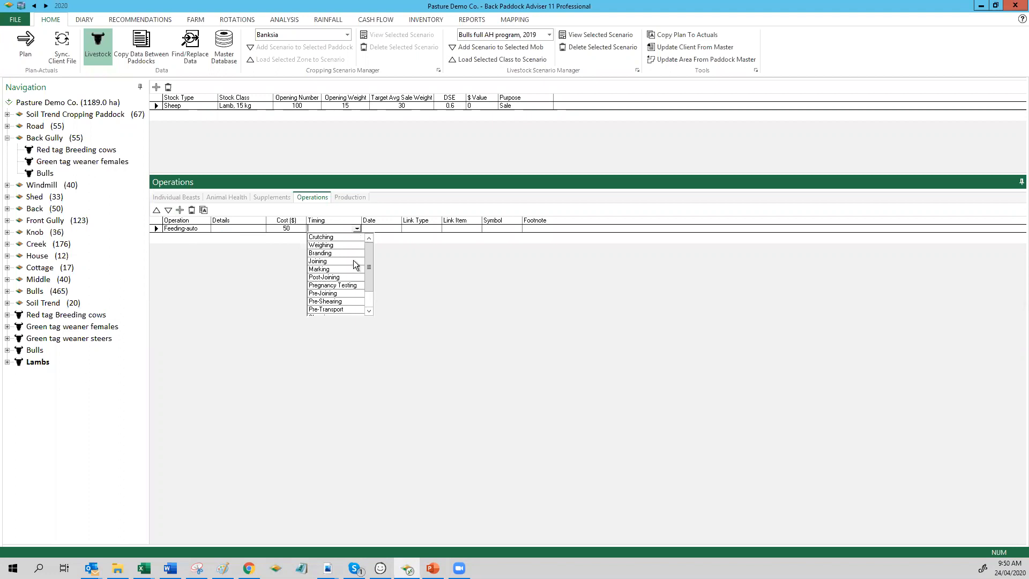
left_click(369, 313)
left_click(369, 313)
left_click(352, 311)
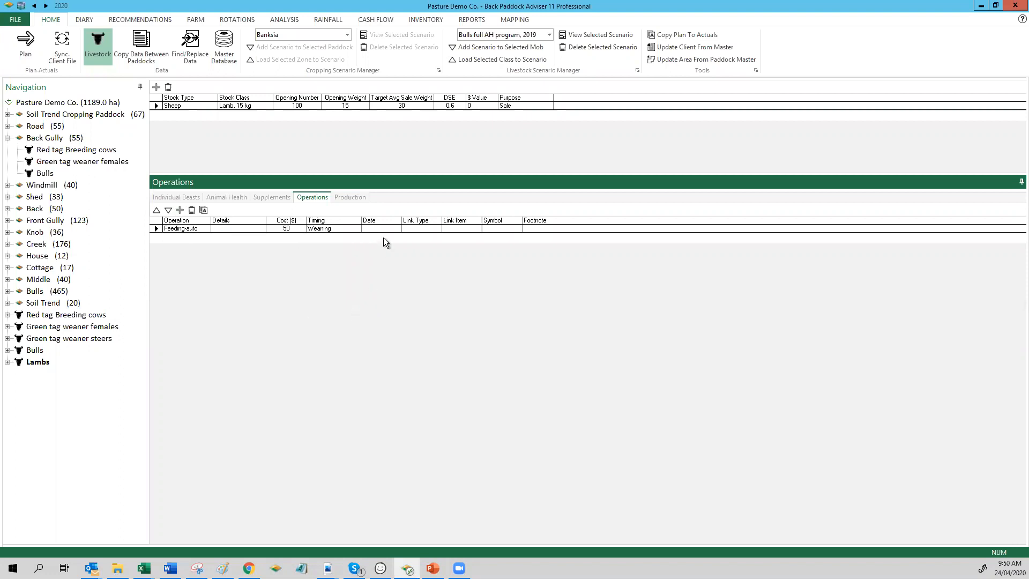
Step: Date the Feeding-auto operation 28/04/2020 and set its link type to Supplement
left_click(387, 230)
left_click(397, 229)
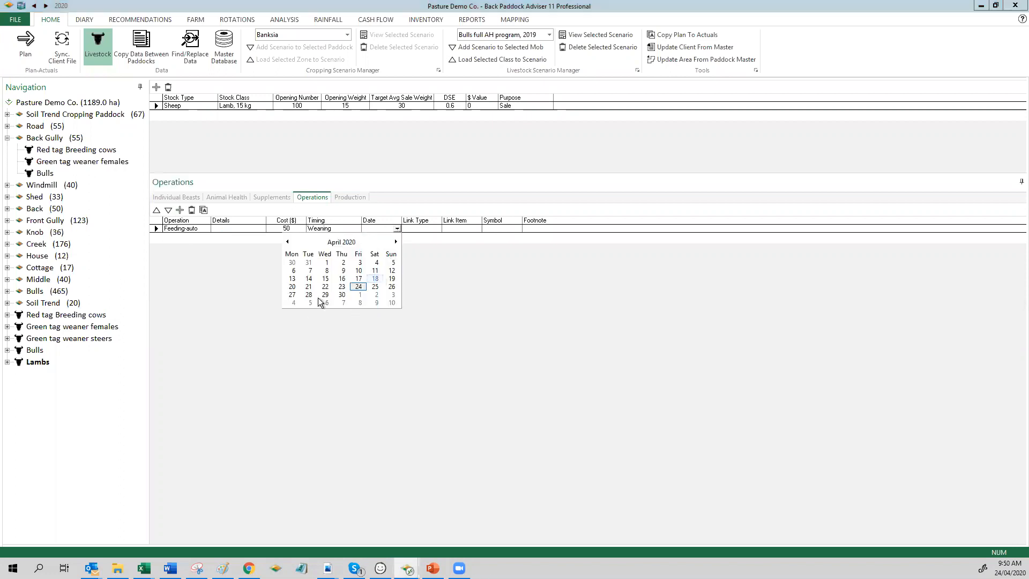
left_click(308, 294)
left_click(438, 229)
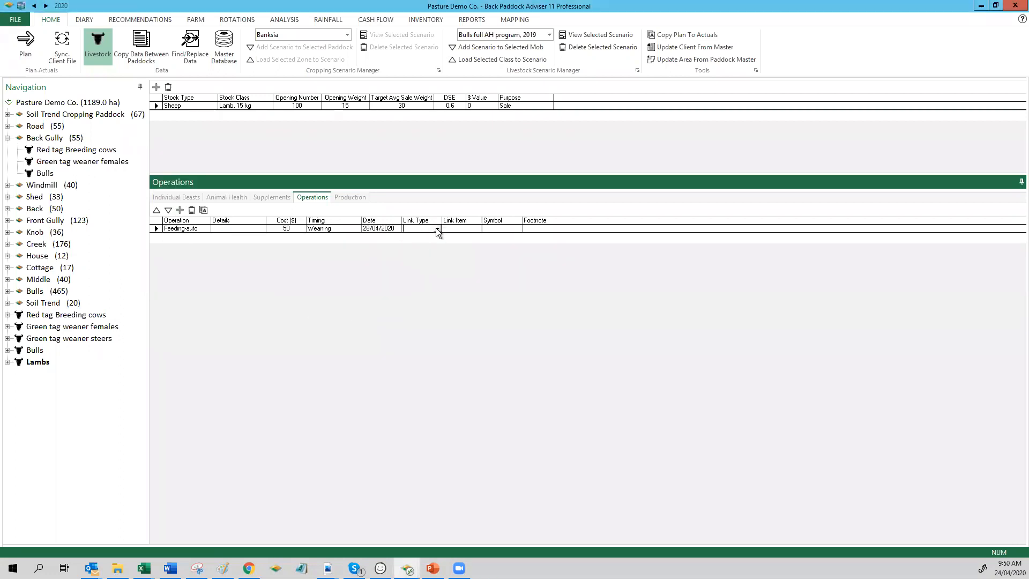
left_click(437, 229)
left_click(426, 244)
Step: Try to choose a link item for the Feeding-auto operation and widen the Link Item column
left_click(478, 228)
left_click(473, 237)
left_click(477, 229)
left_click(473, 238)
left_click_drag(481, 218, 607, 218)
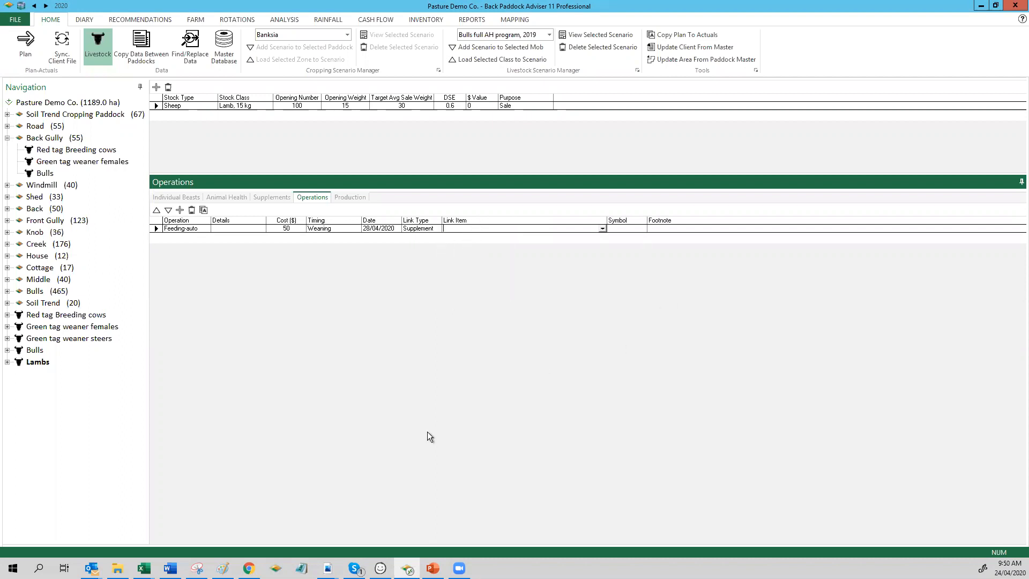
Step: Add a production record to the Lambs mob with Lamb 1st X-wethers as its product
left_click(343, 197)
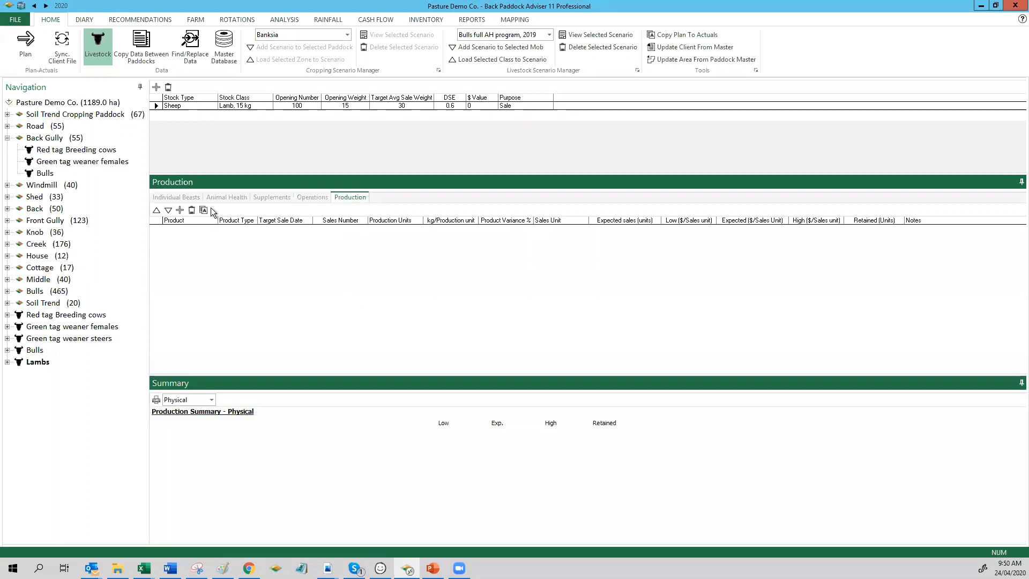
left_click(180, 210)
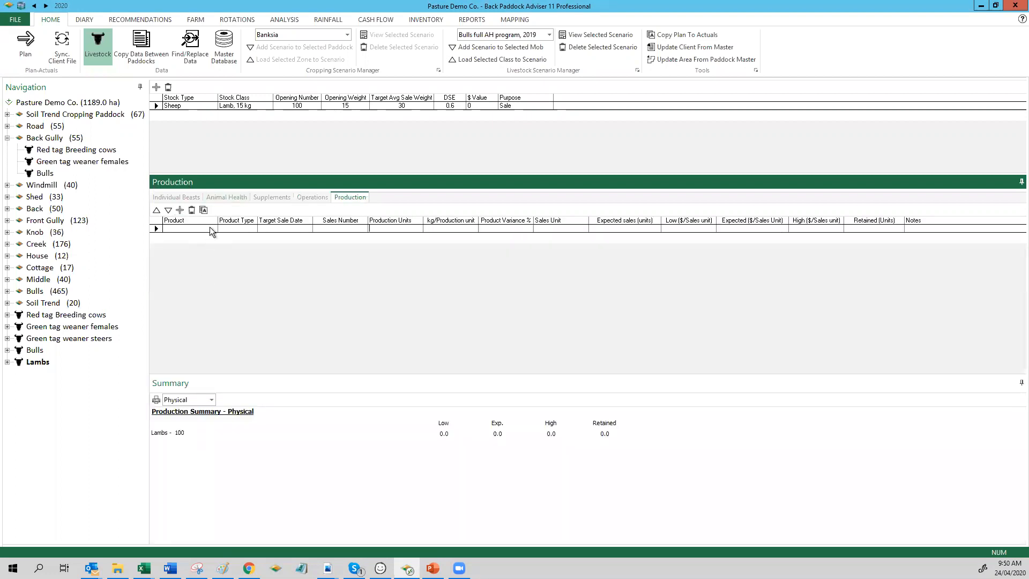
left_click(212, 228)
left_click_drag(223, 246, 224, 268)
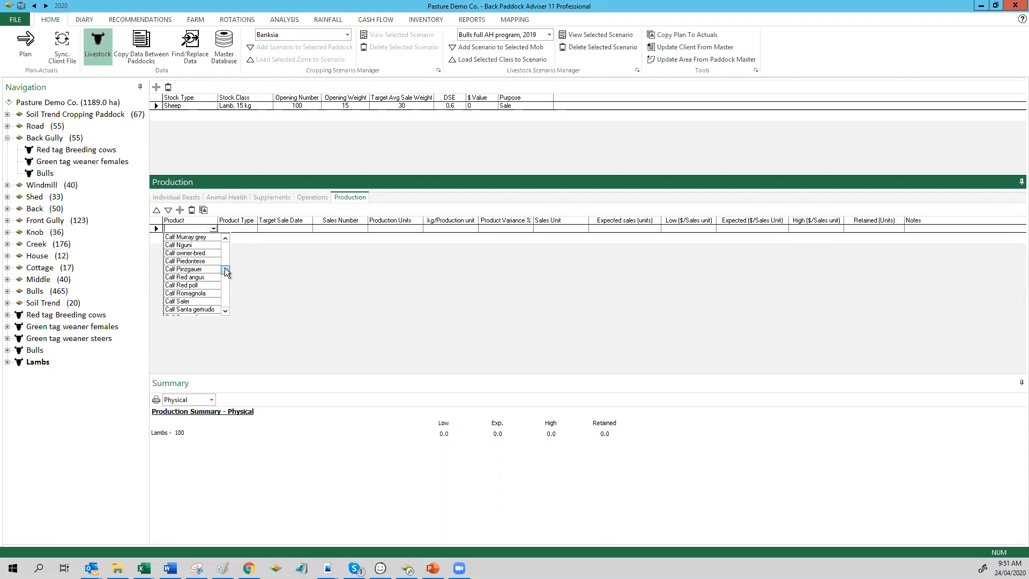
scroll(217, 291, "down", 5)
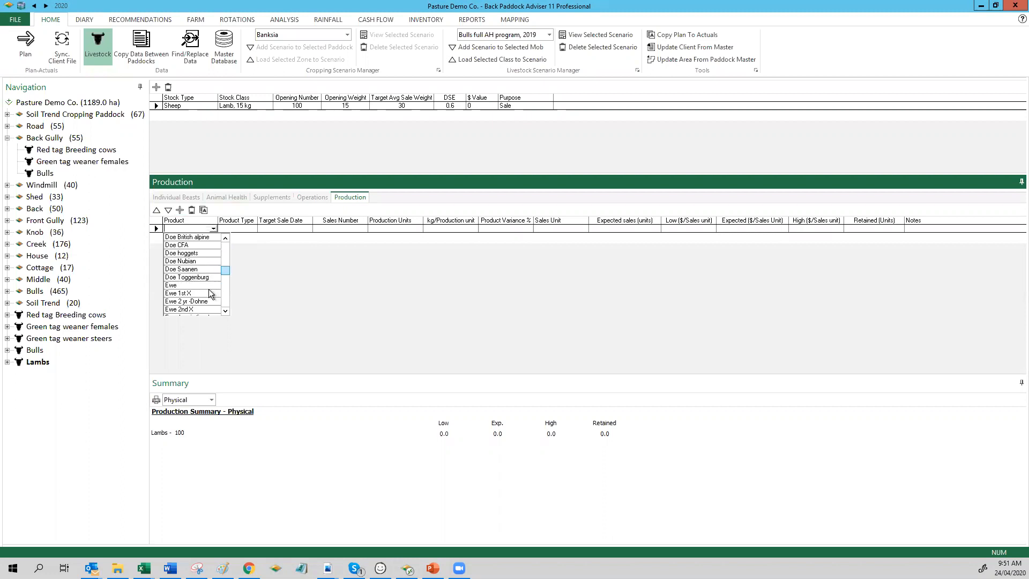
scroll(208, 285, "down", 5)
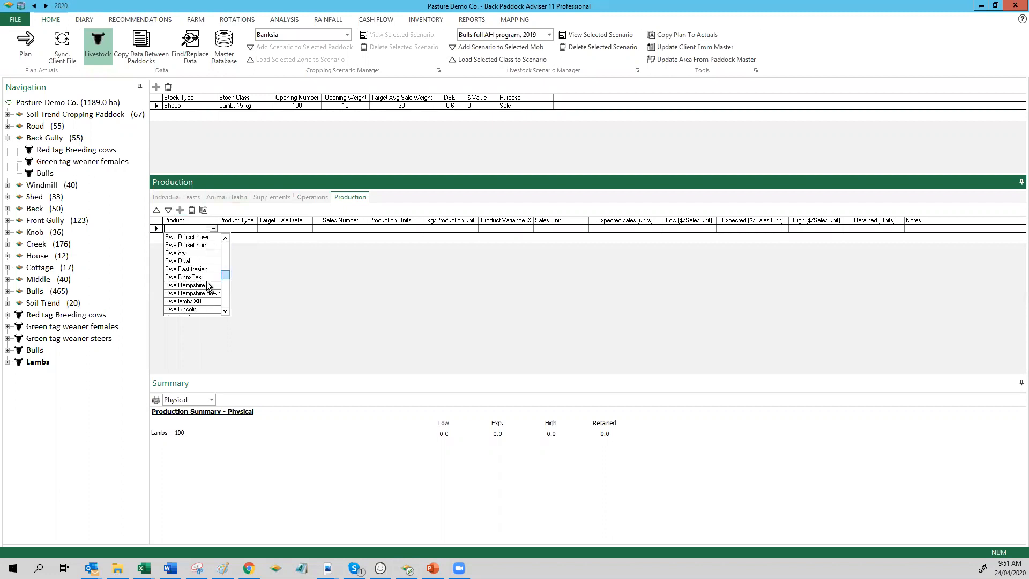
left_click(207, 284)
left_click(212, 229)
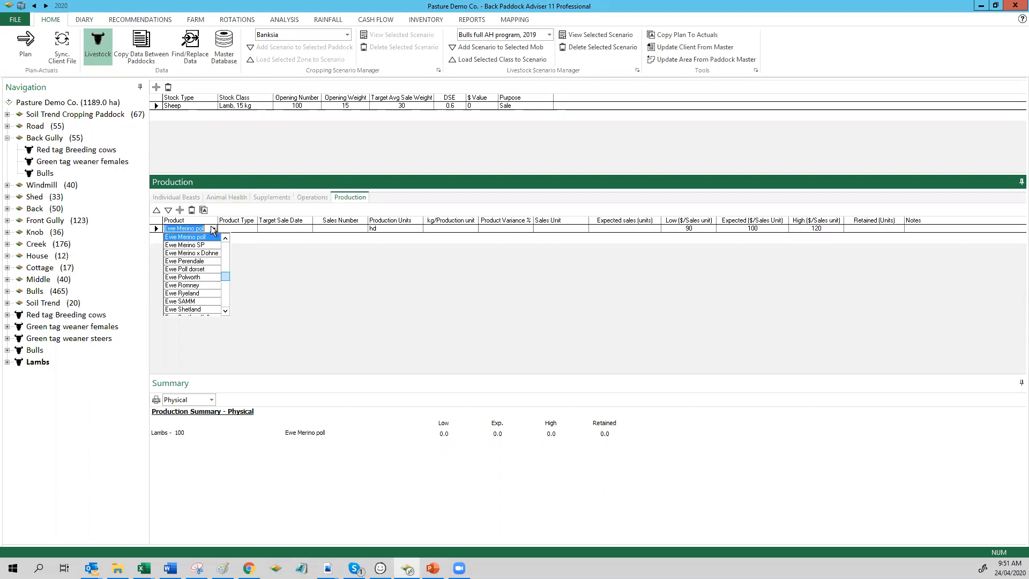
type("la")
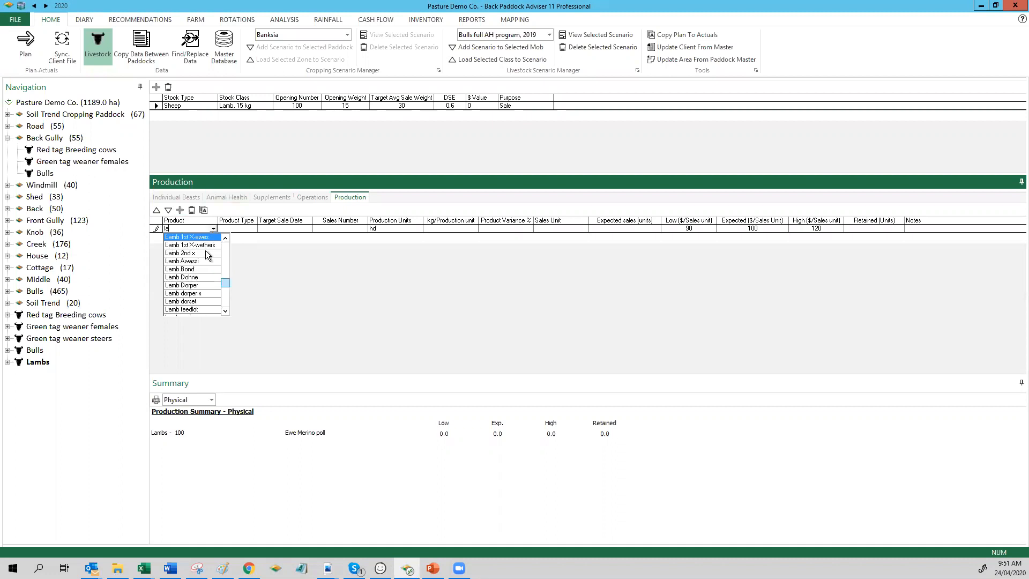
left_click(205, 245)
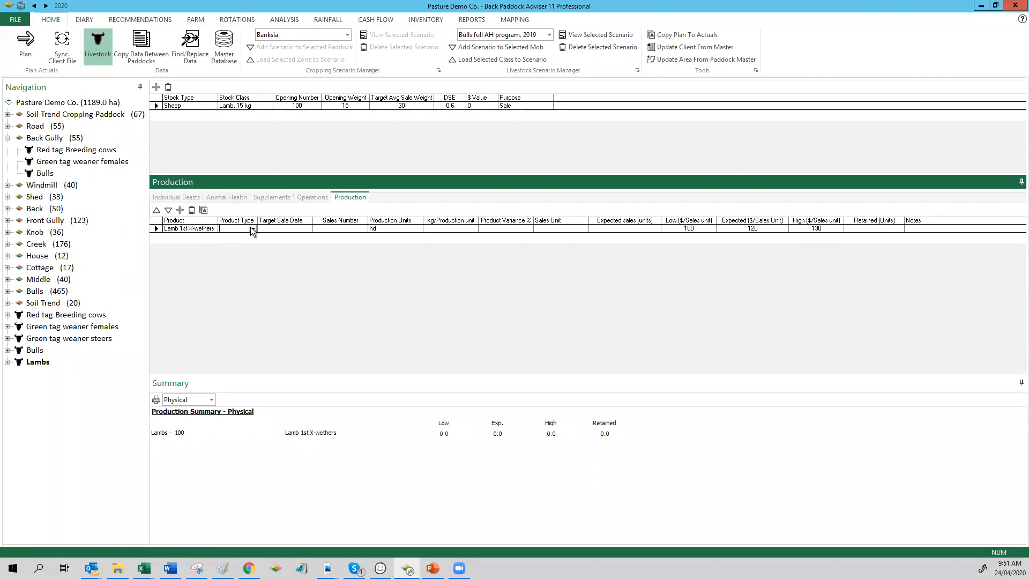
Step: Set the lamb product's type to Meat and its target sale date to 1/08/2020
left_click(253, 228)
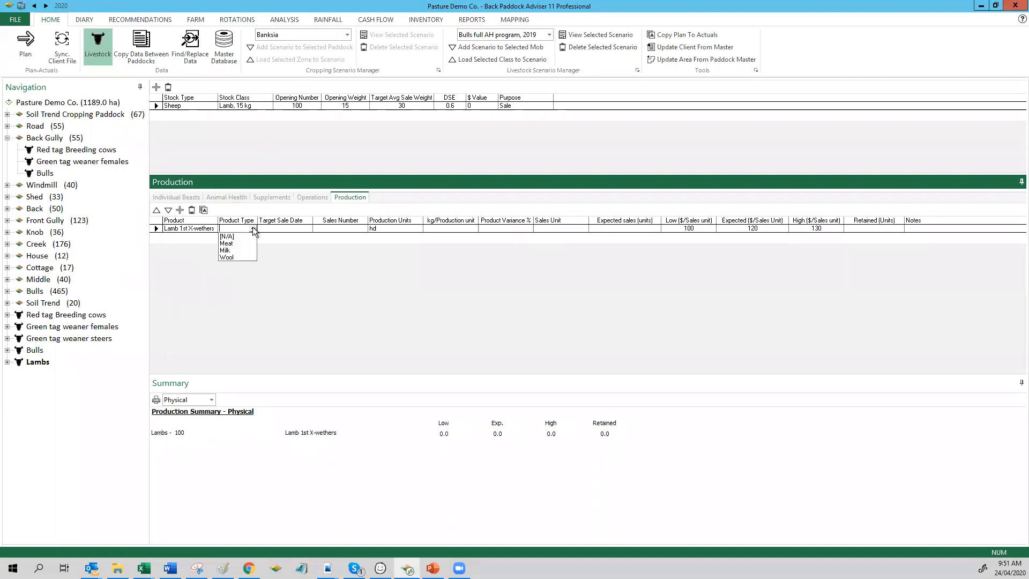
left_click(229, 243)
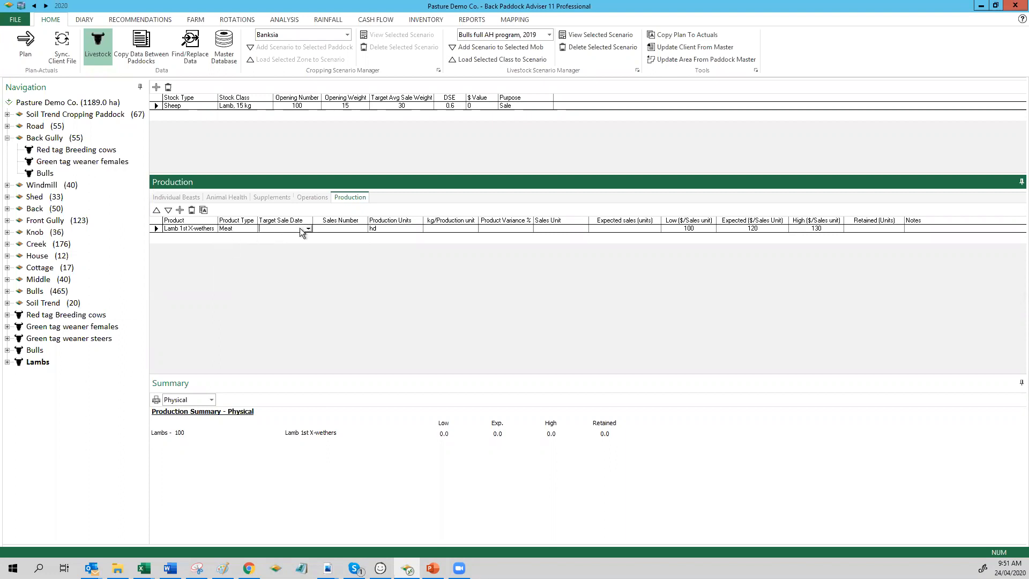
left_click(307, 229)
left_click(307, 241)
left_click(306, 242)
left_click(306, 241)
left_click(307, 242)
left_click(286, 262)
Step: Enter a sales number of 100, 30 kg per production unit, 10% product variance and kg as the sales unit
left_click(343, 229)
type("100")
left_click(437, 229)
type("30")
left_click(520, 231)
type("10")
key("Tab")
type("kg")
Step: Set the prices per sales unit to 5 low, 6 expected and 7 high
left_click(699, 228)
double_click(708, 228)
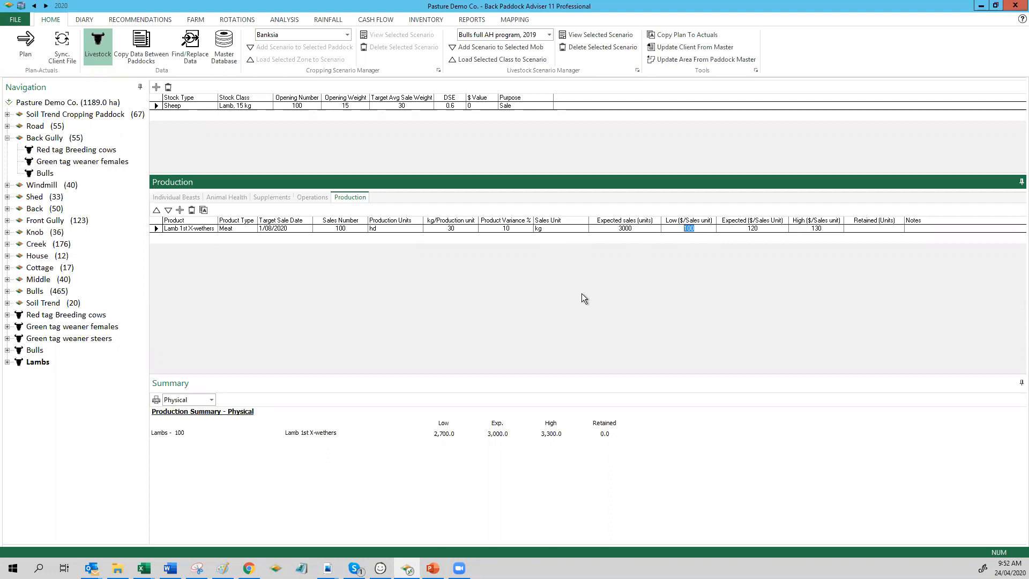
type("5")
key("Tab")
type("5")
double_click(812, 228)
type("7")
Step: Compare the Physical and $ Income versions of the production summary, leaving $ Income displayed
left_click(212, 399)
left_click(212, 400)
left_click(212, 399)
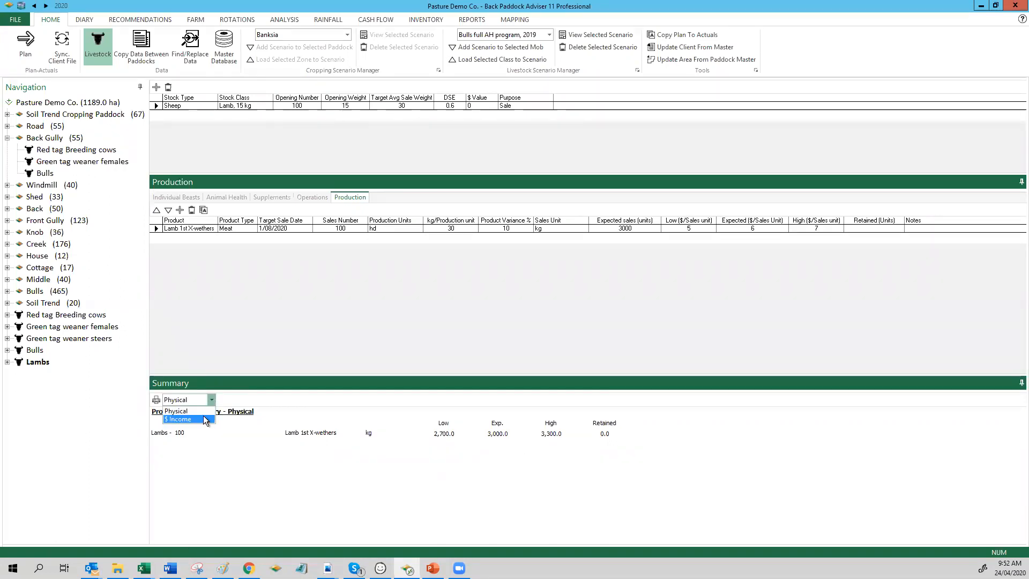
left_click(204, 416)
left_click(212, 400)
left_click(201, 410)
left_click(212, 400)
left_click(206, 416)
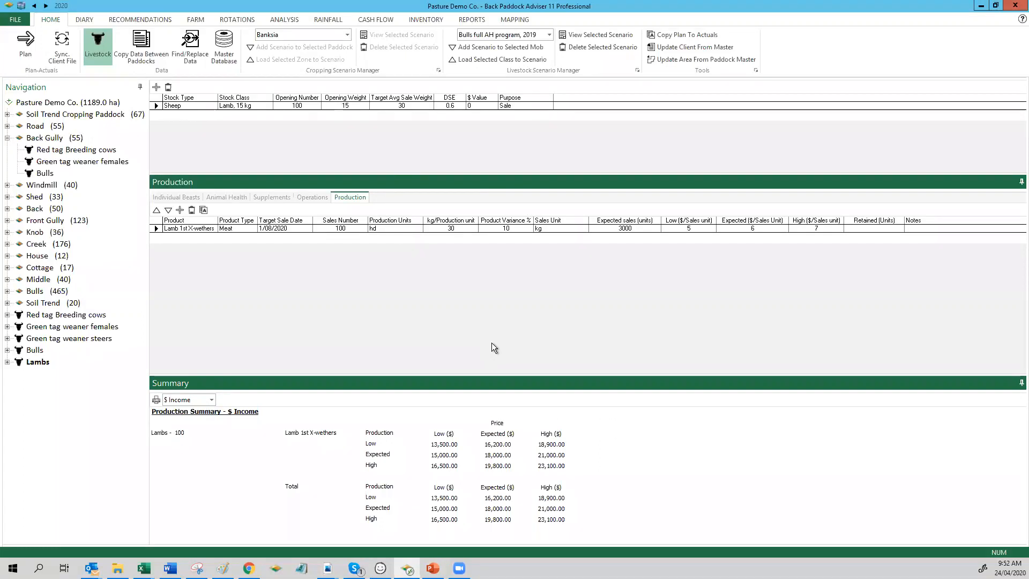
left_click(475, 333)
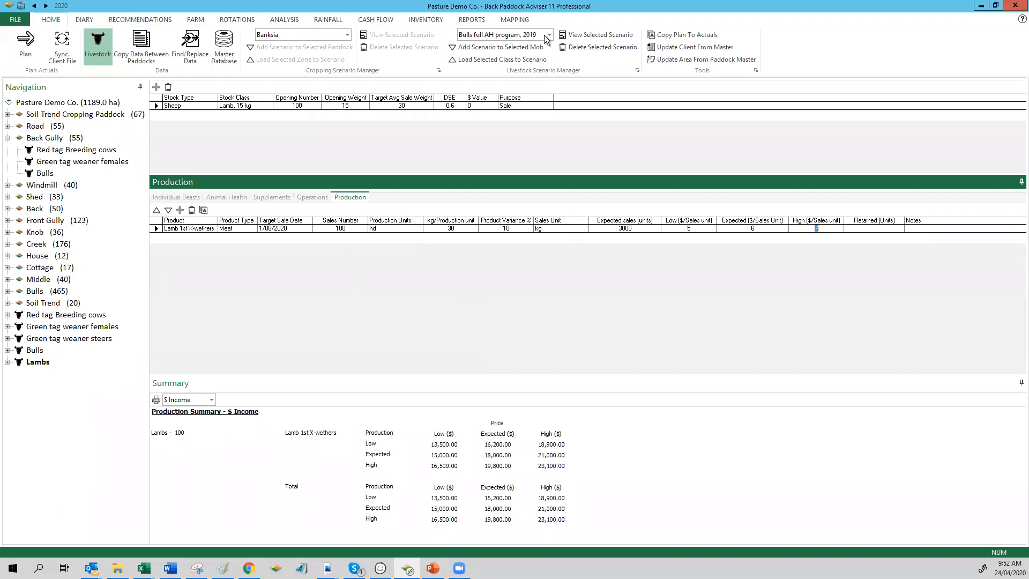
Step: Review the livestock general report's mob summary, enterprise gross margin, feed supplement, and animal health product and timing summaries
left_click(472, 20)
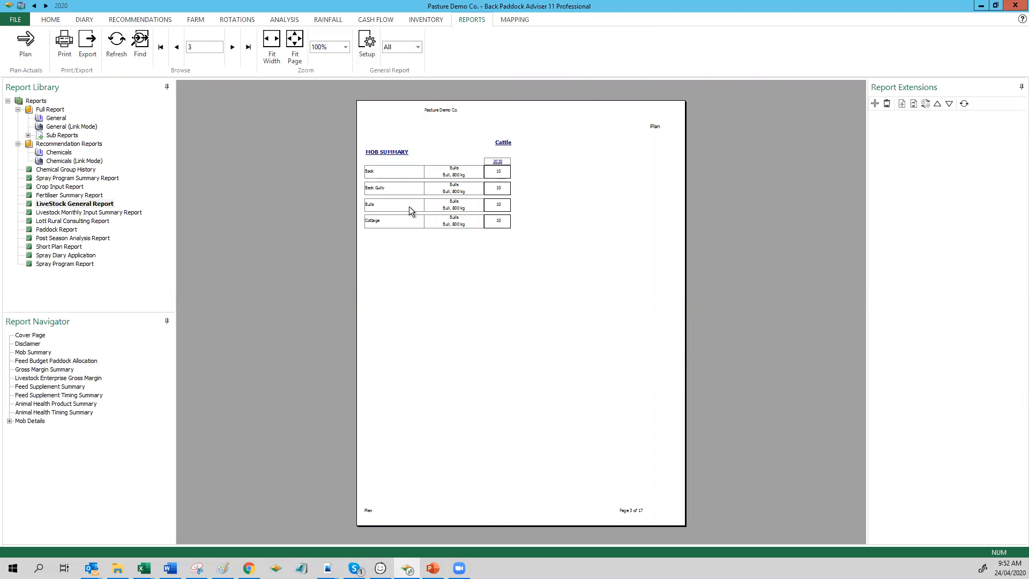
left_click(45, 358)
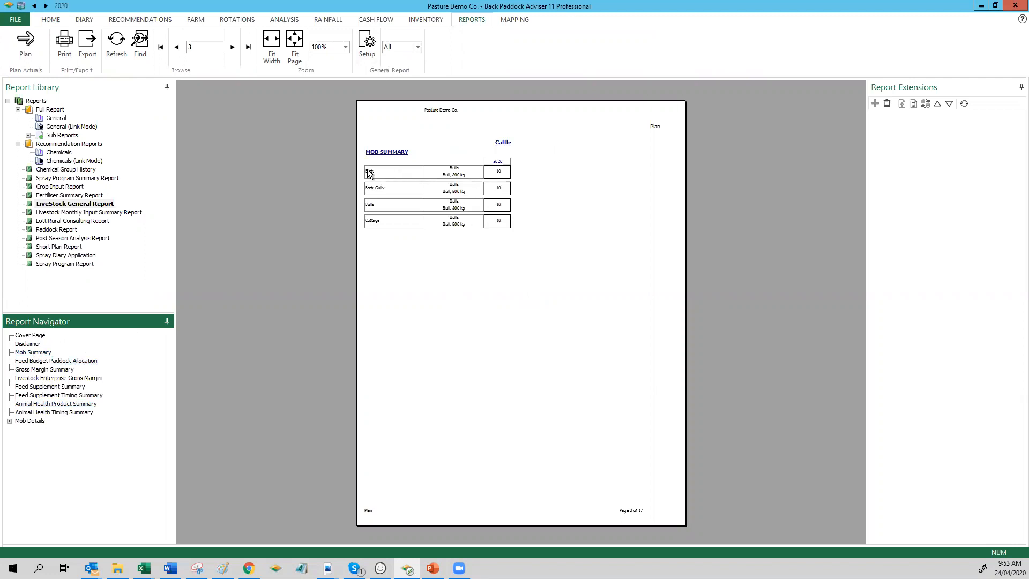
left_click(66, 378)
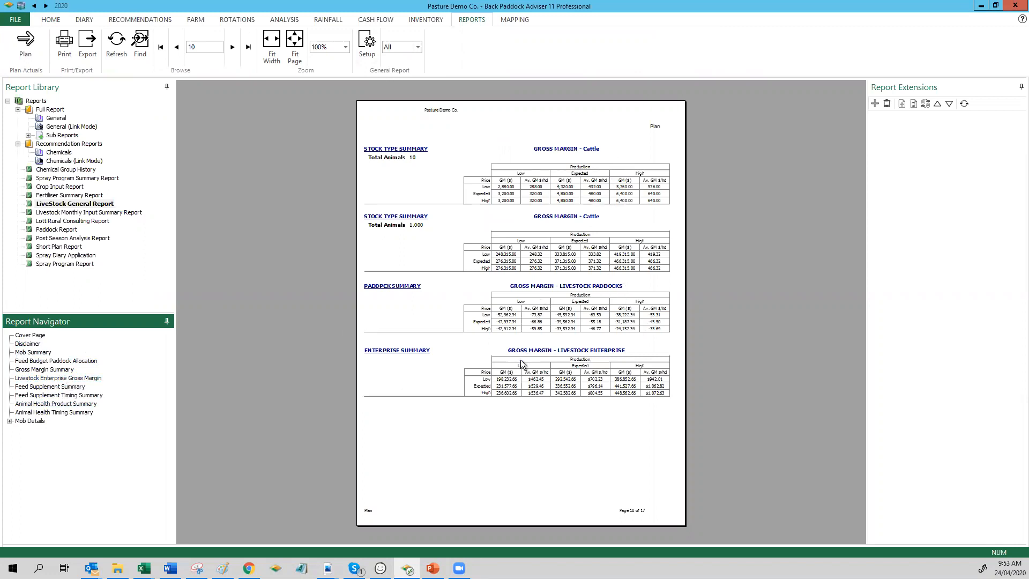
left_click(66, 388)
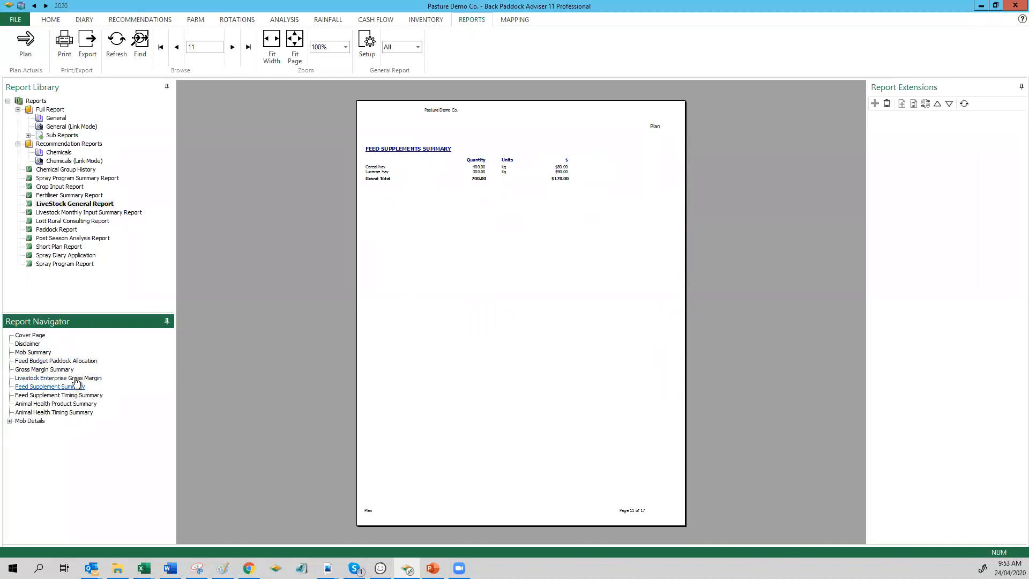
left_click(71, 378)
left_click(71, 403)
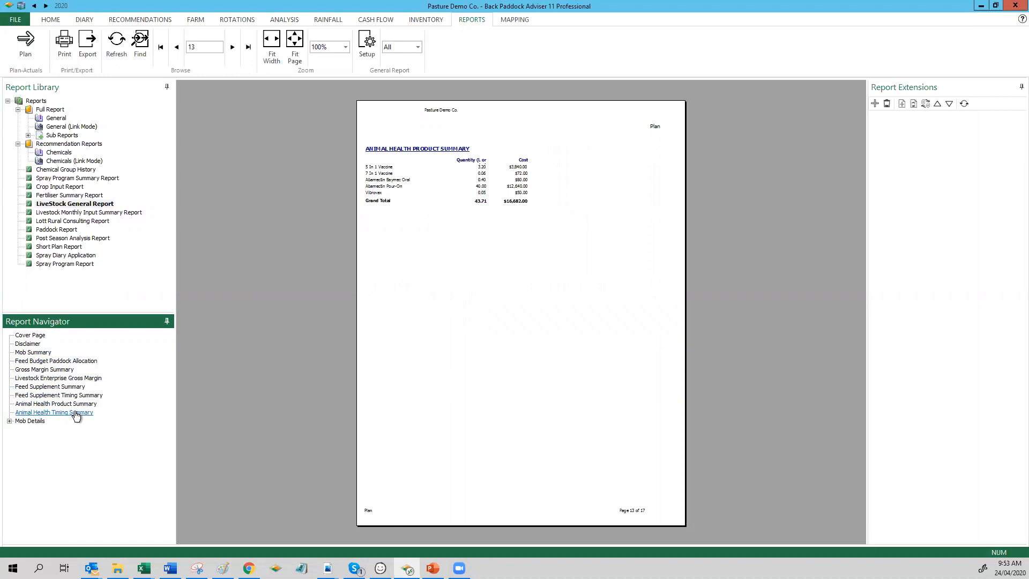
left_click(76, 412)
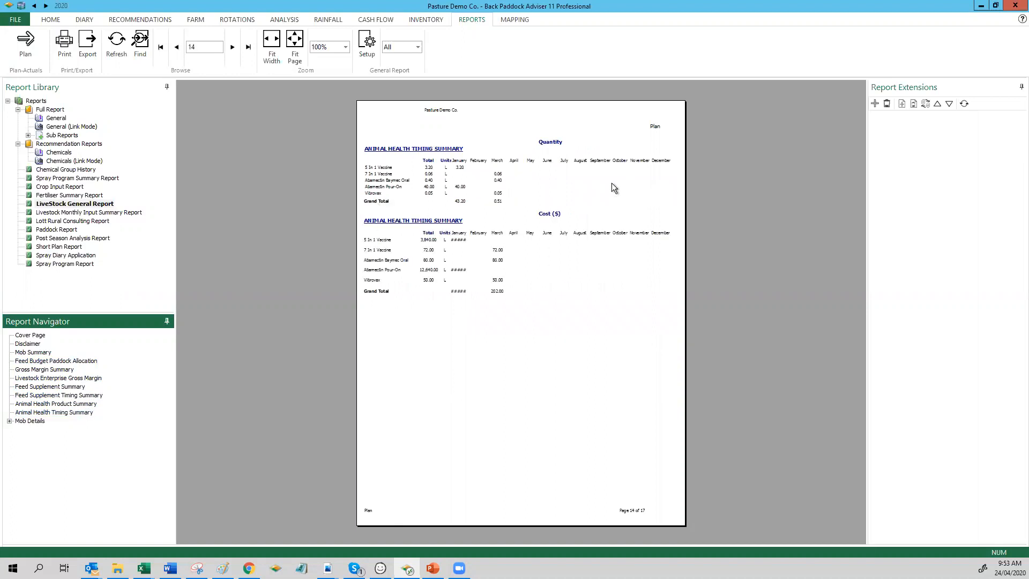
Step: Expand the report's mob details to the Bulls mob under Cattle, review its page and collapse the Recommendation Reports group
left_click(9, 421)
left_click(34, 431)
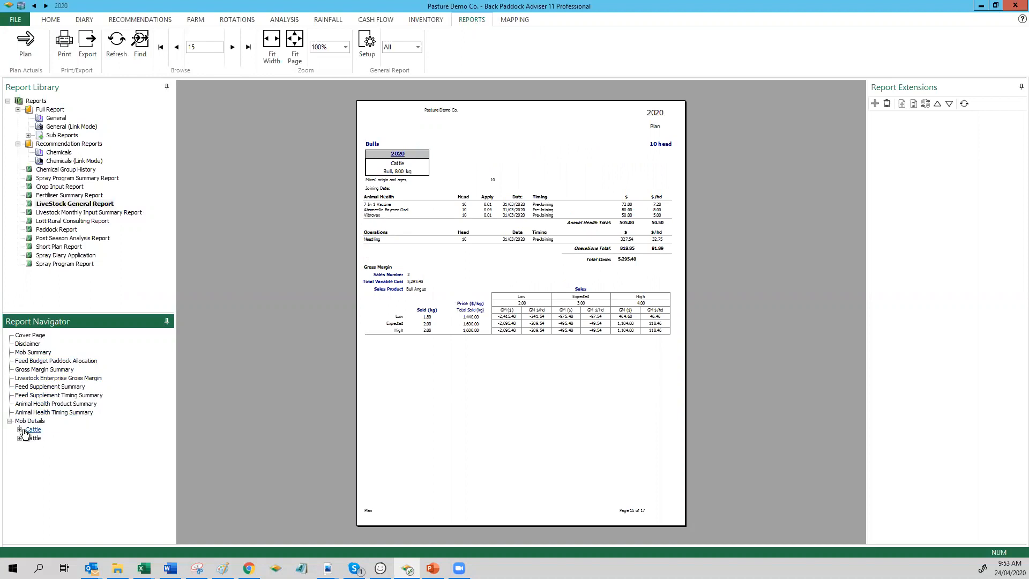
left_click(20, 430)
left_click(30, 439)
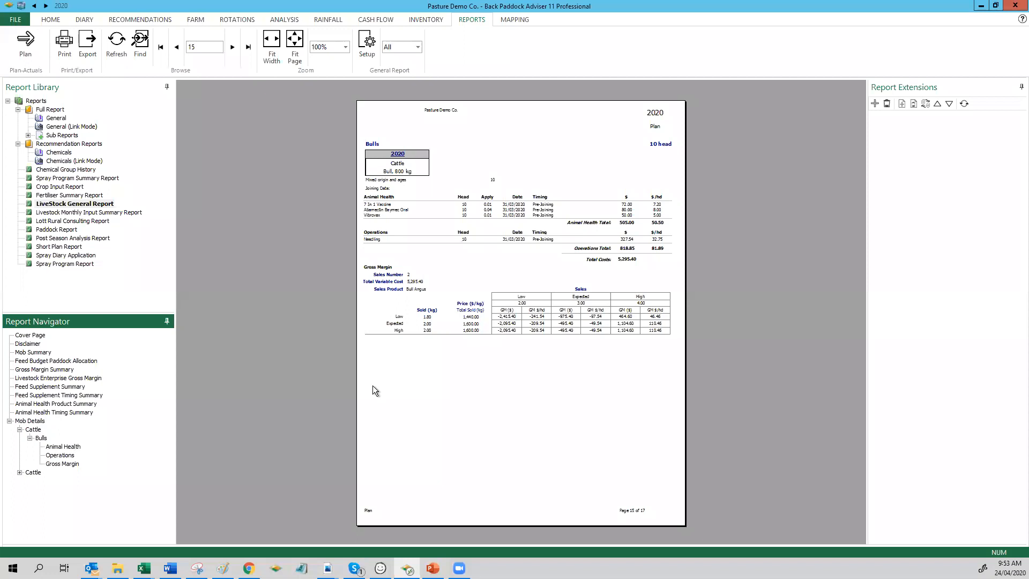
left_click(18, 143)
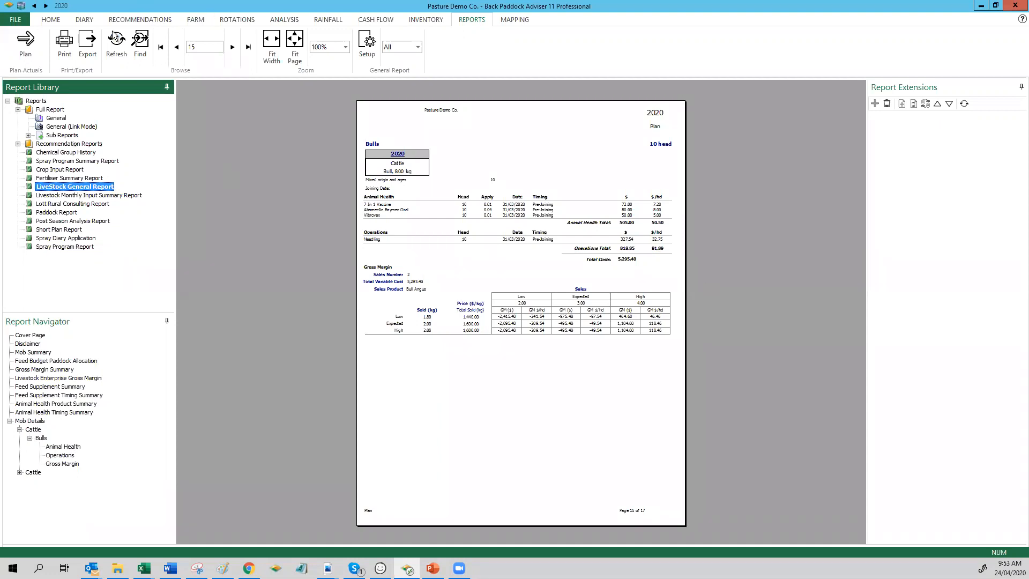
Step: Return from the reports to the Lambs mob's production records and switch from the plan to the actuals
left_click(53, 20)
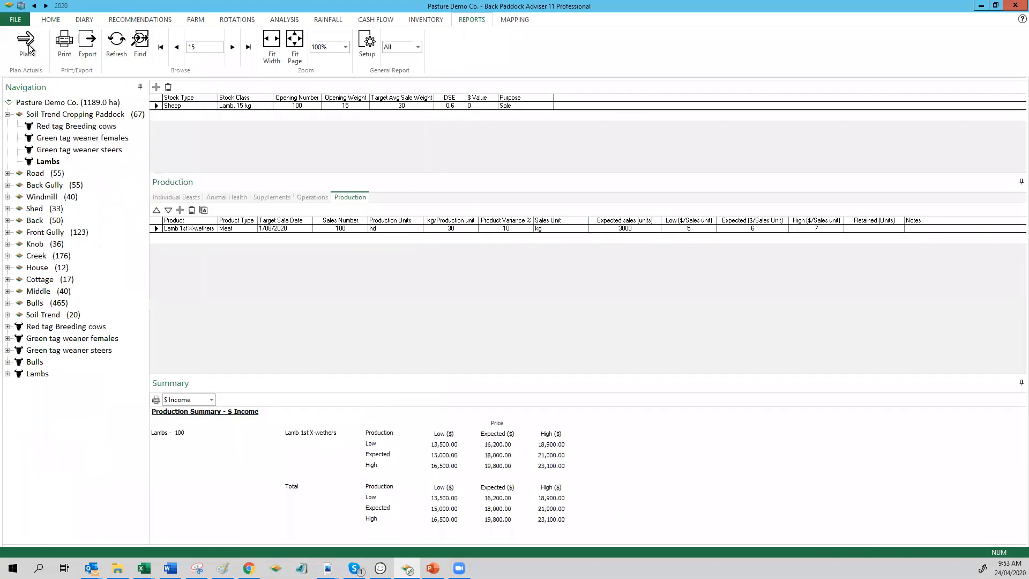
left_click(25, 45)
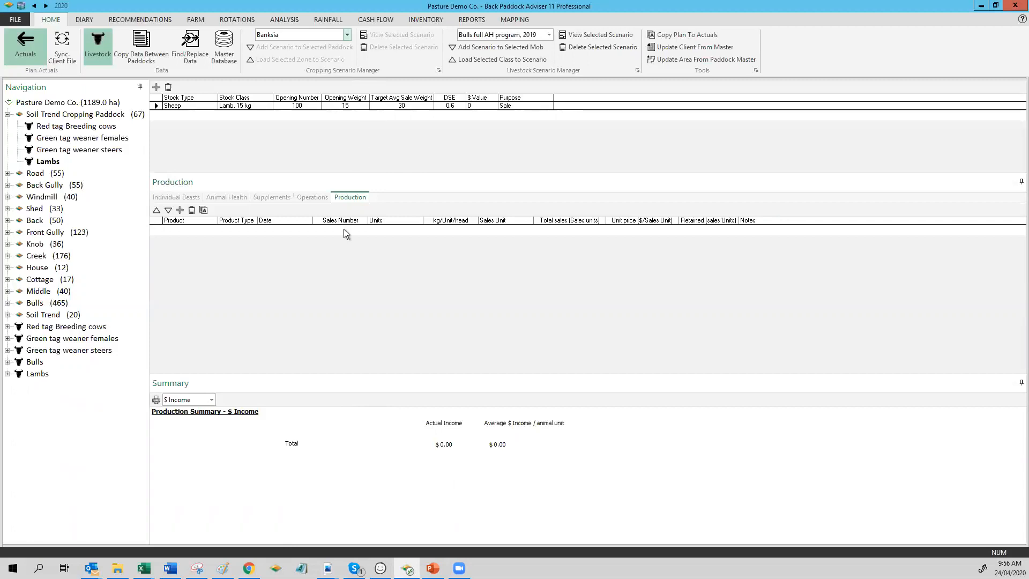
Step: Minimise the current program, switch to the Opterra site in the browser and sign in
left_click(982, 6)
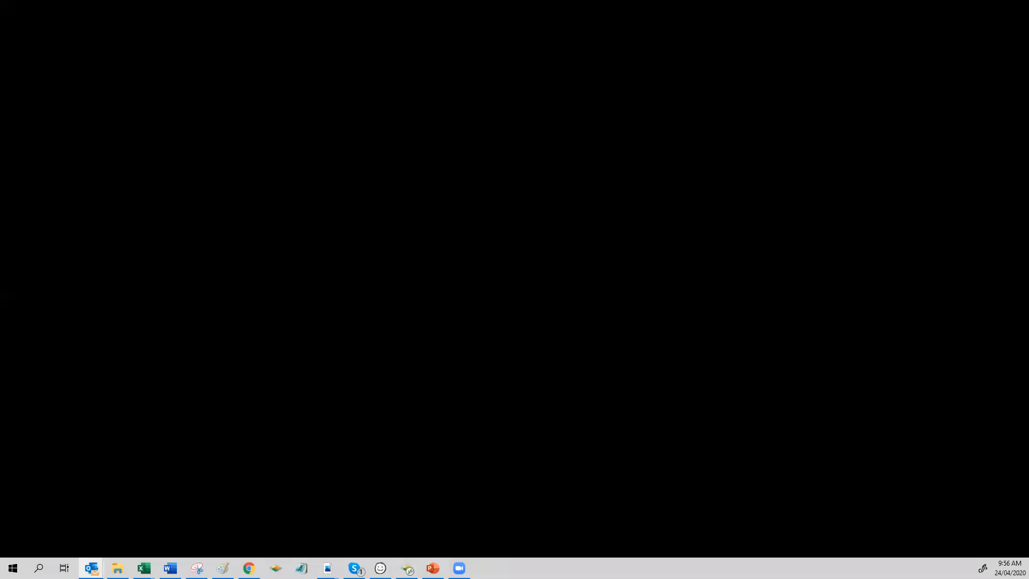
key("alt+Tab")
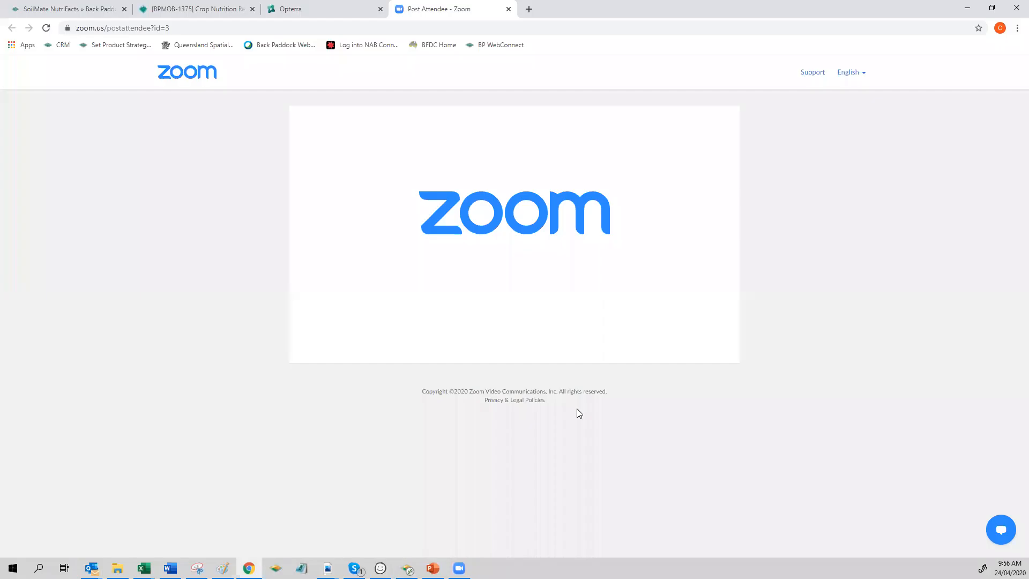
left_click(282, 15)
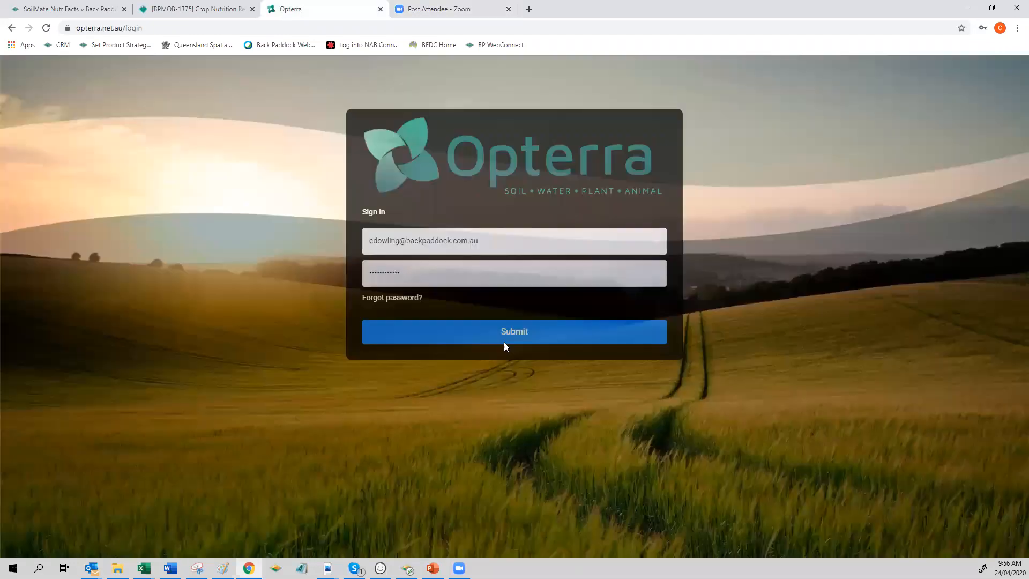
left_click(503, 342)
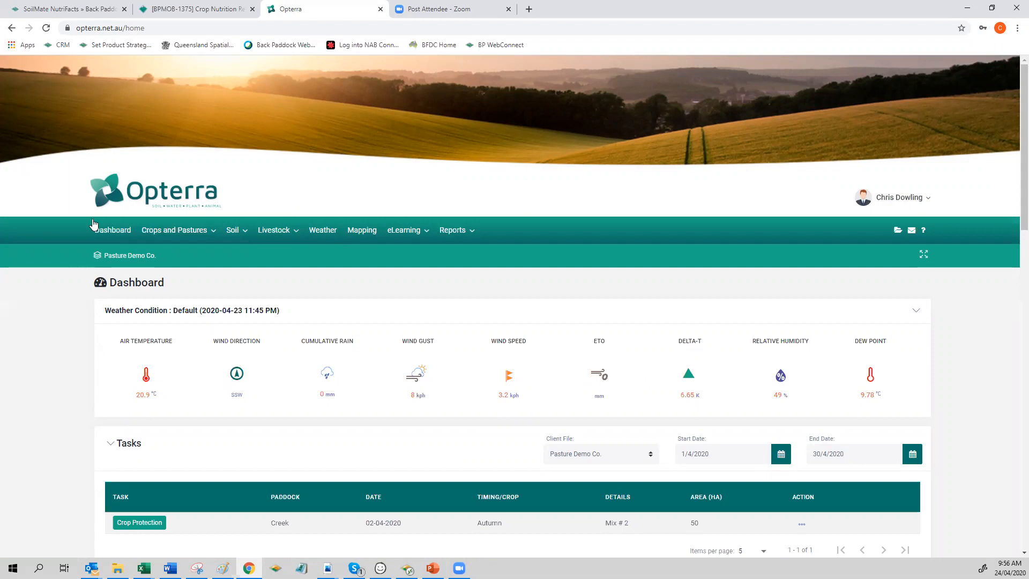
Step: Open Opterra's livestock feed budgeting section and show its list of feed budget plans
mouse_move(296, 232)
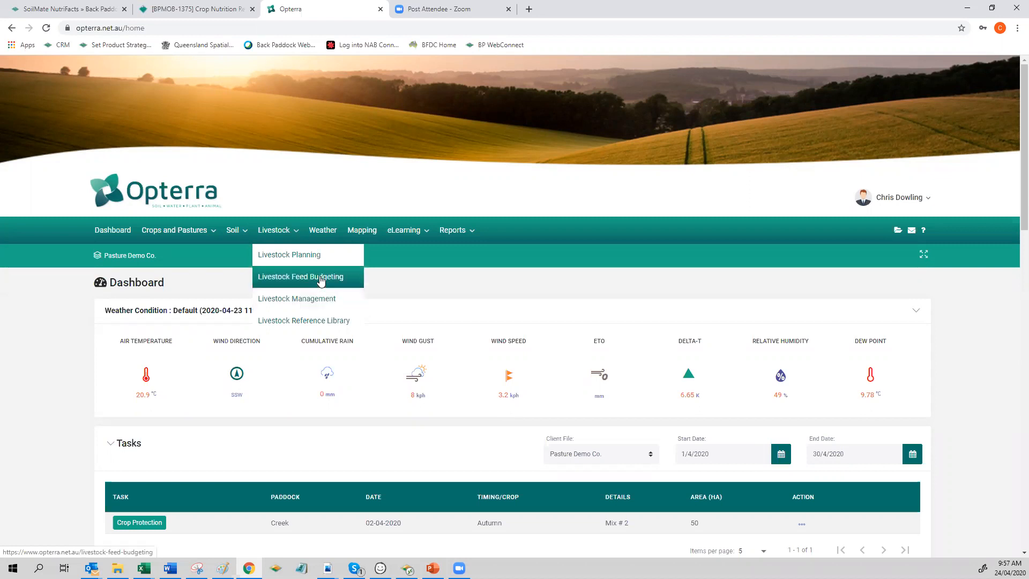
left_click(321, 279)
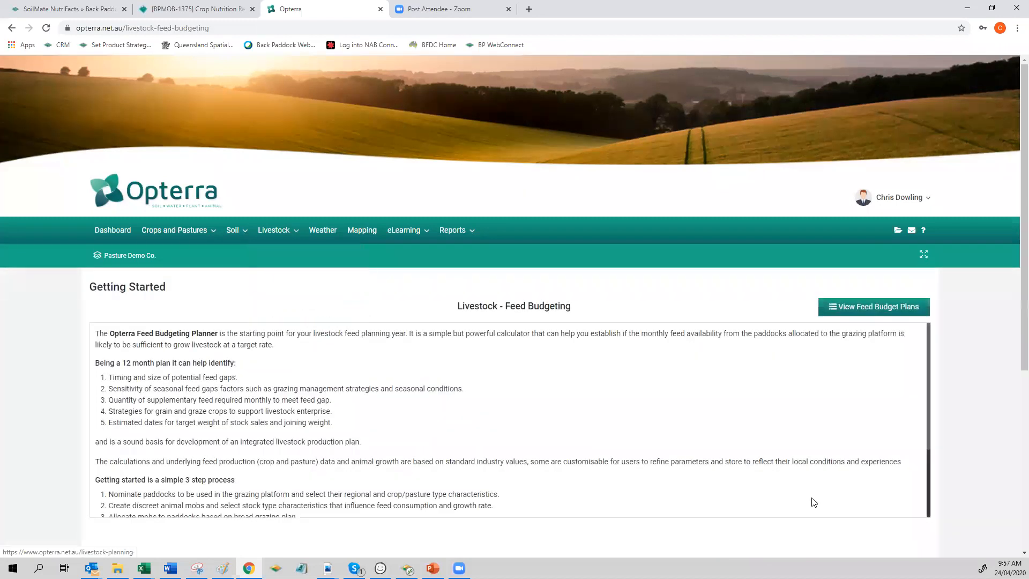
left_click(859, 306)
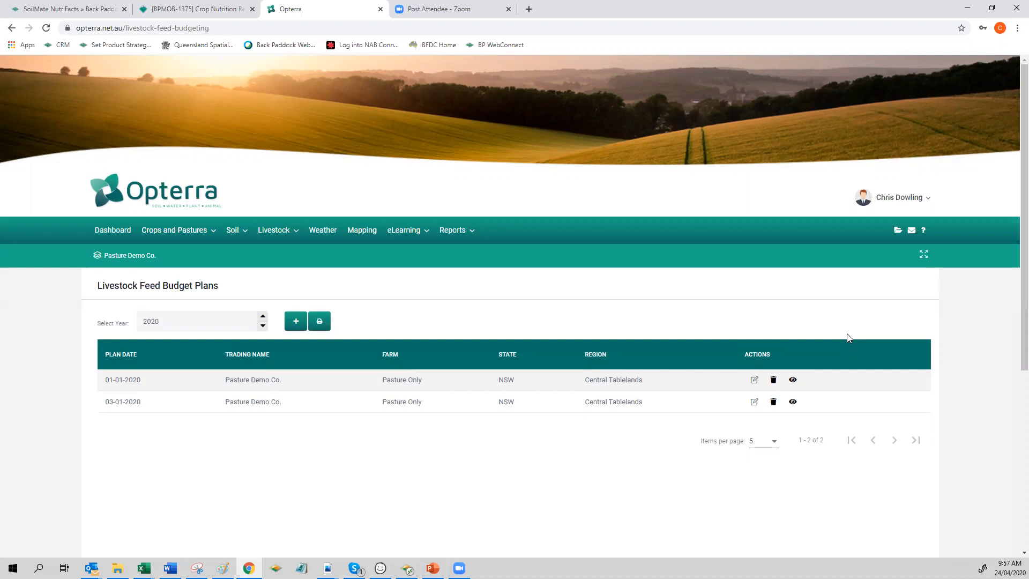
Step: Start a new feed budget plan for trading name Pasture Demo Co., region Central Tablelands and farm Pasture Only
left_click(296, 322)
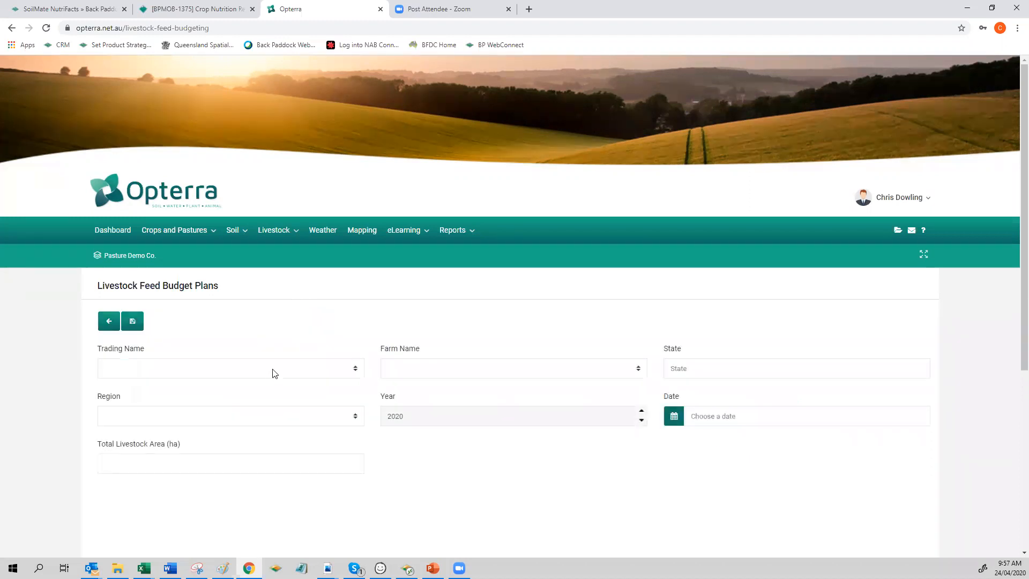
left_click(274, 373)
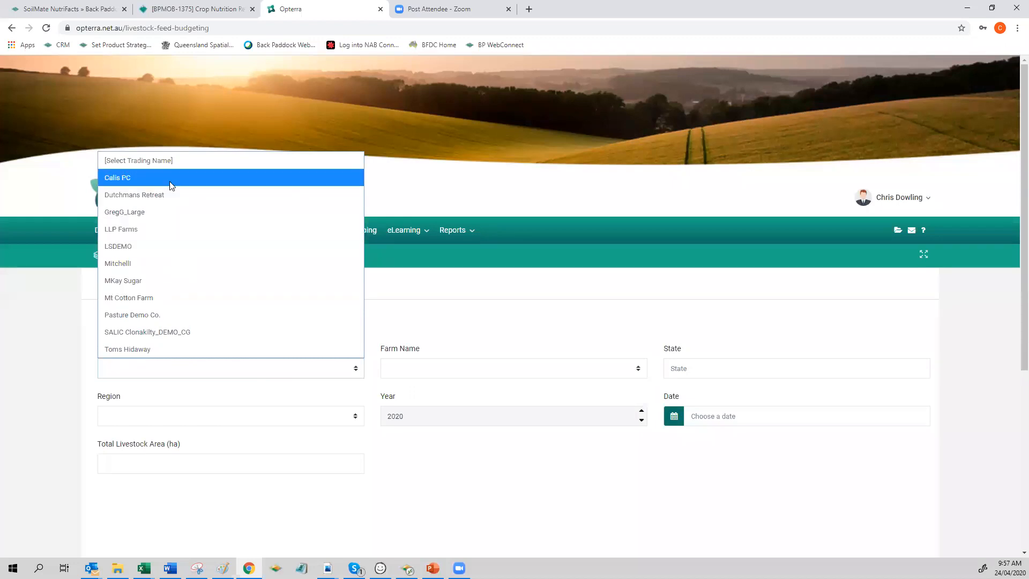
left_click(148, 316)
left_click(152, 418)
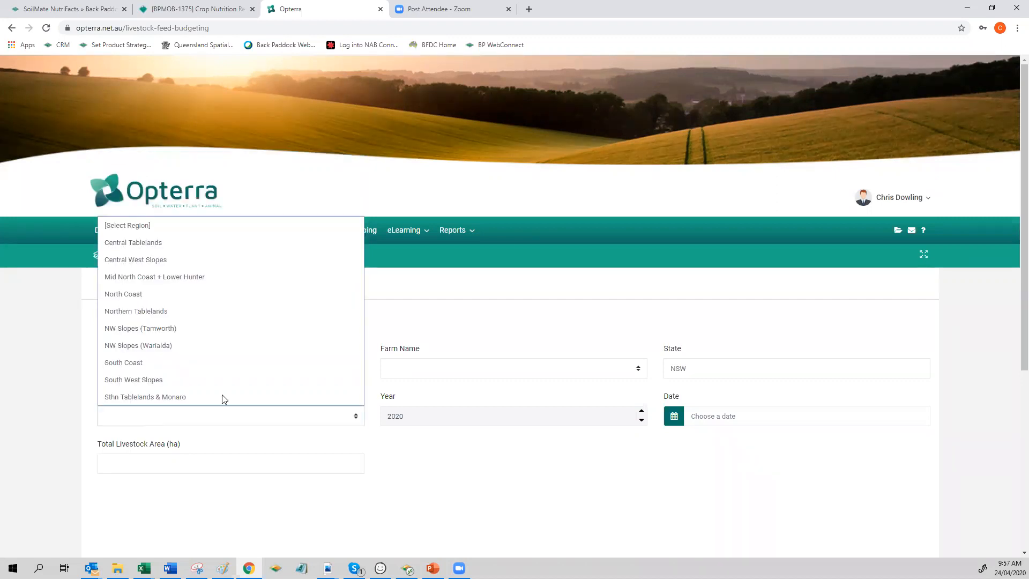
left_click(464, 308)
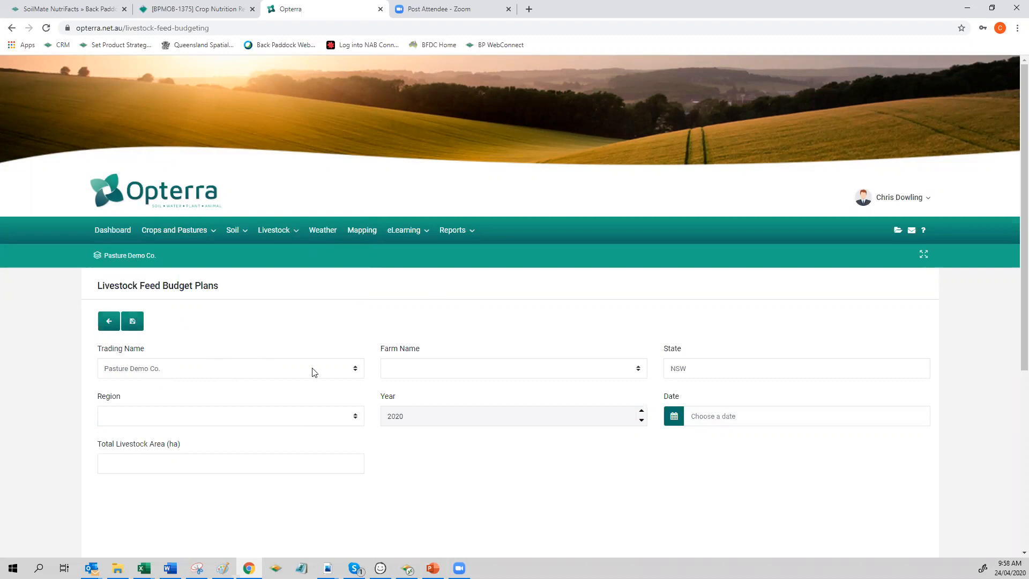
left_click(354, 417)
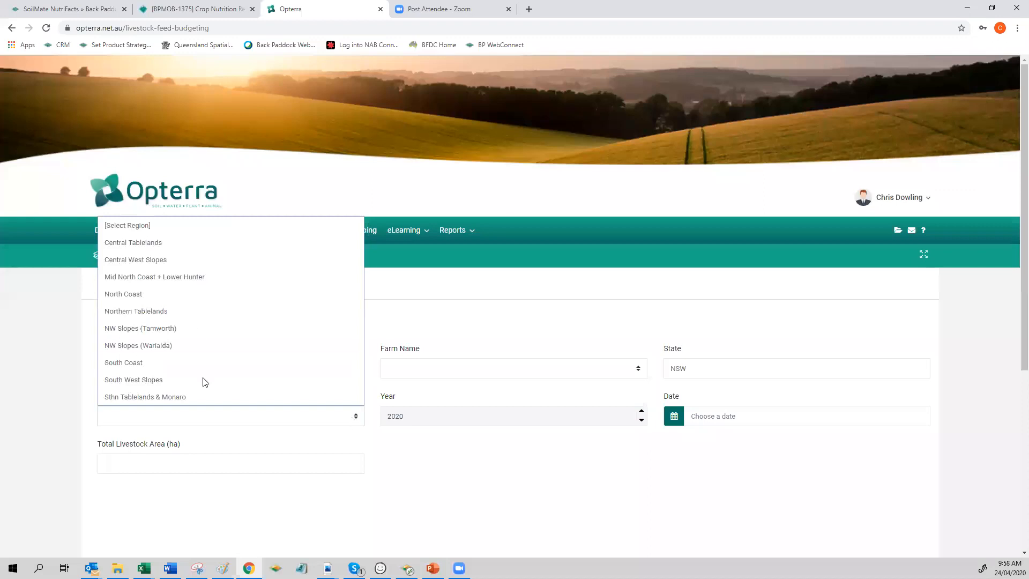
left_click(192, 243)
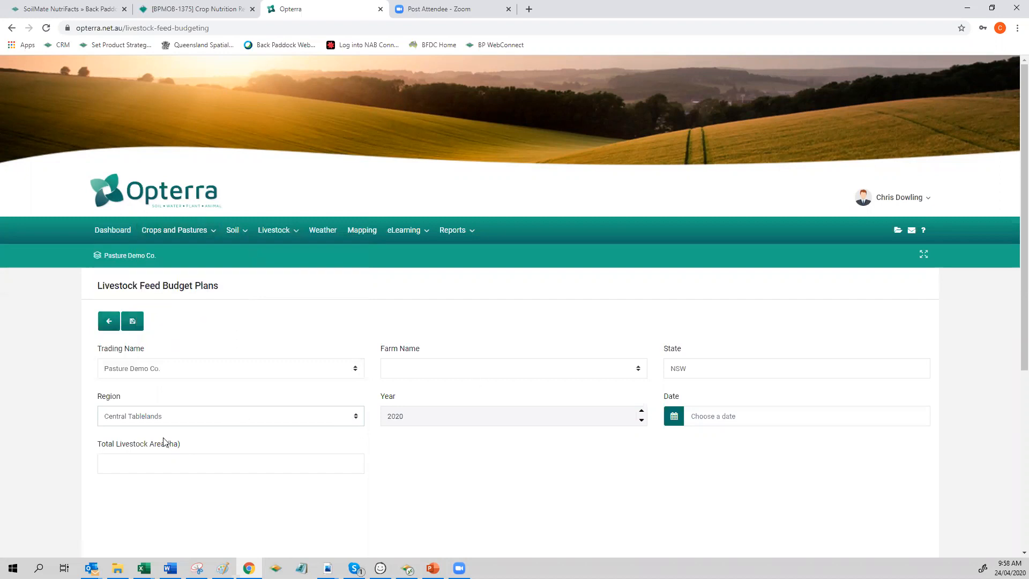
left_click(502, 372)
left_click(472, 404)
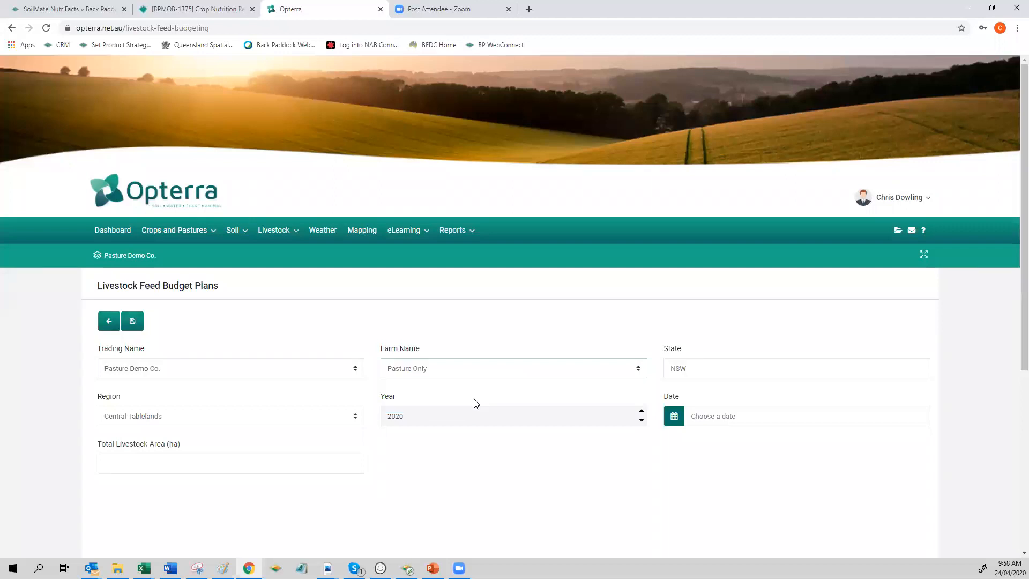
Step: Set the plan's date to 1/4/2020 and its total livestock area to 1189 ha, and save the plan
left_click(674, 417)
left_click(677, 421)
left_click(708, 416)
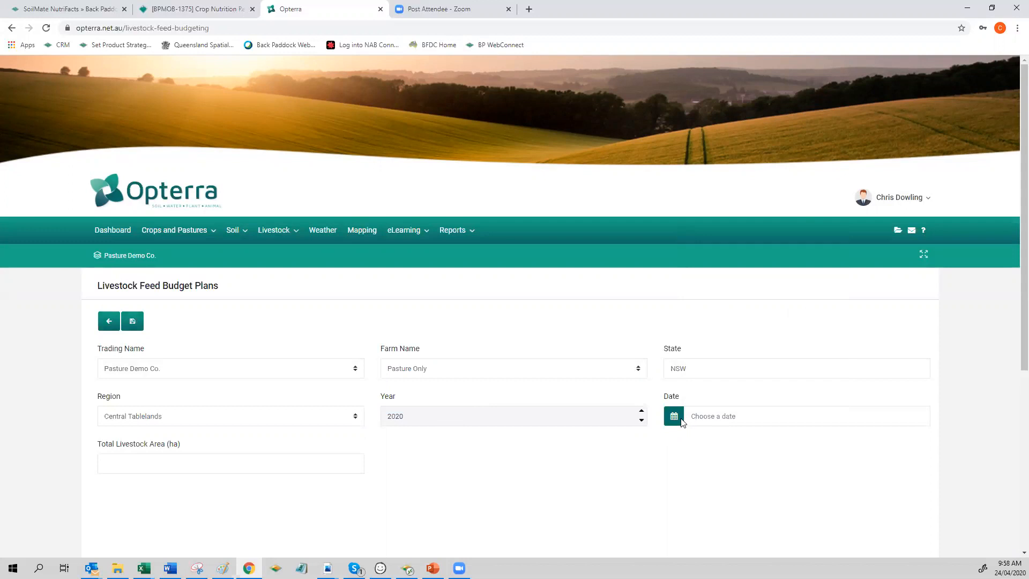
left_click(680, 422)
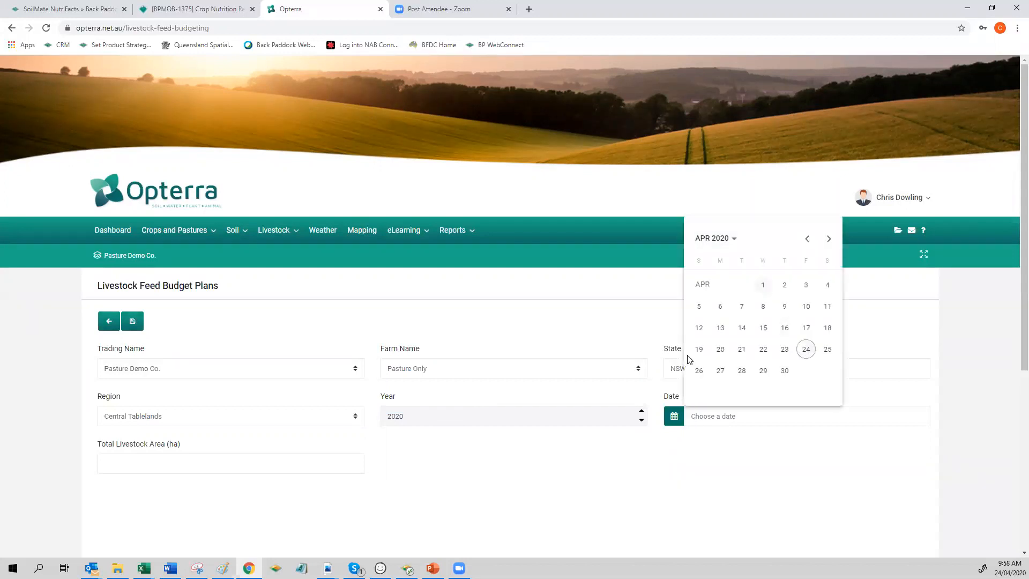
key("Return")
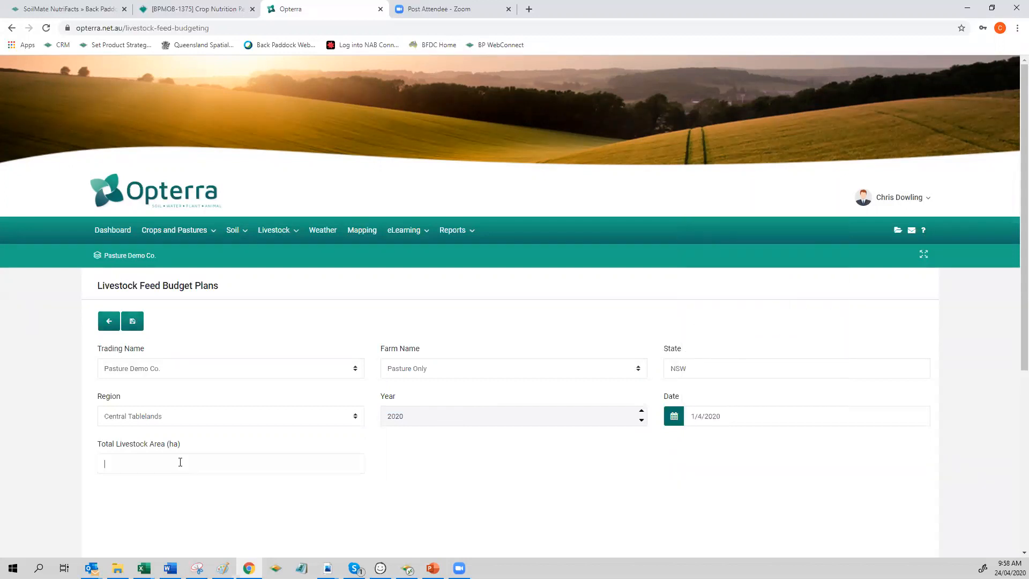
type("89")
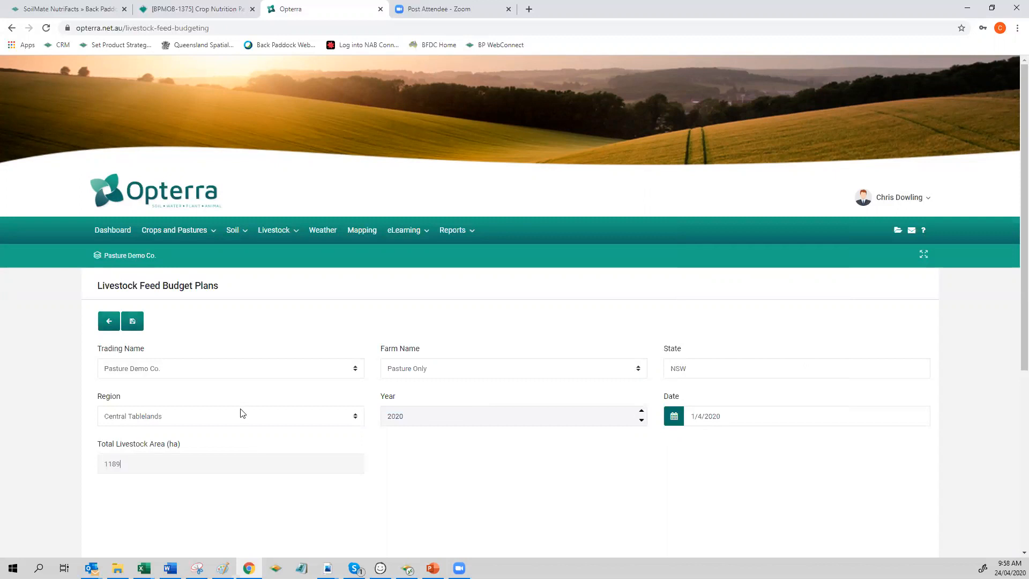
left_click(268, 522)
left_click(132, 321)
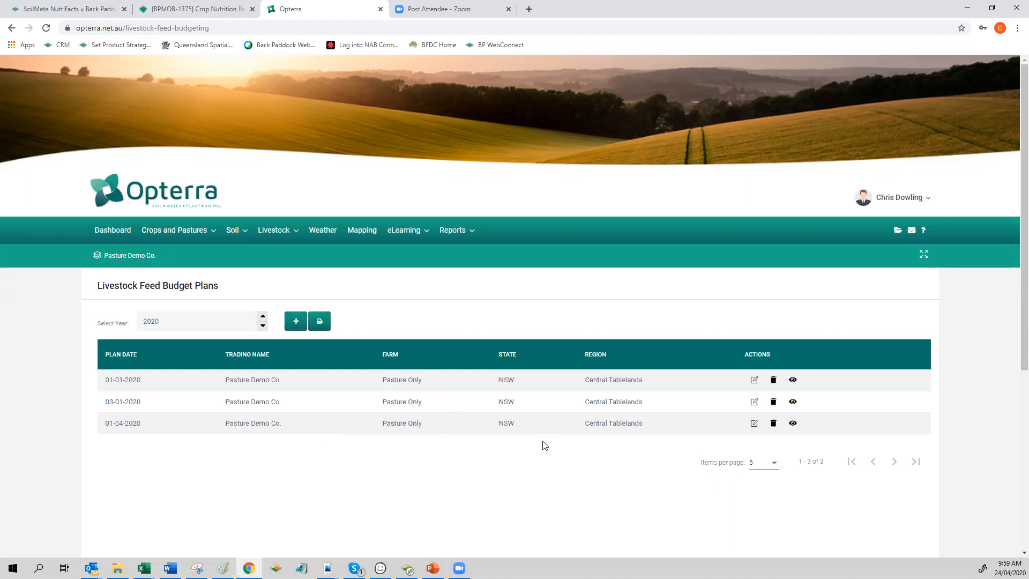
Step: Open the 01-04-2020 feed budget plan and bring up the farm's paddocks for adding to its paddock list
left_click(793, 424)
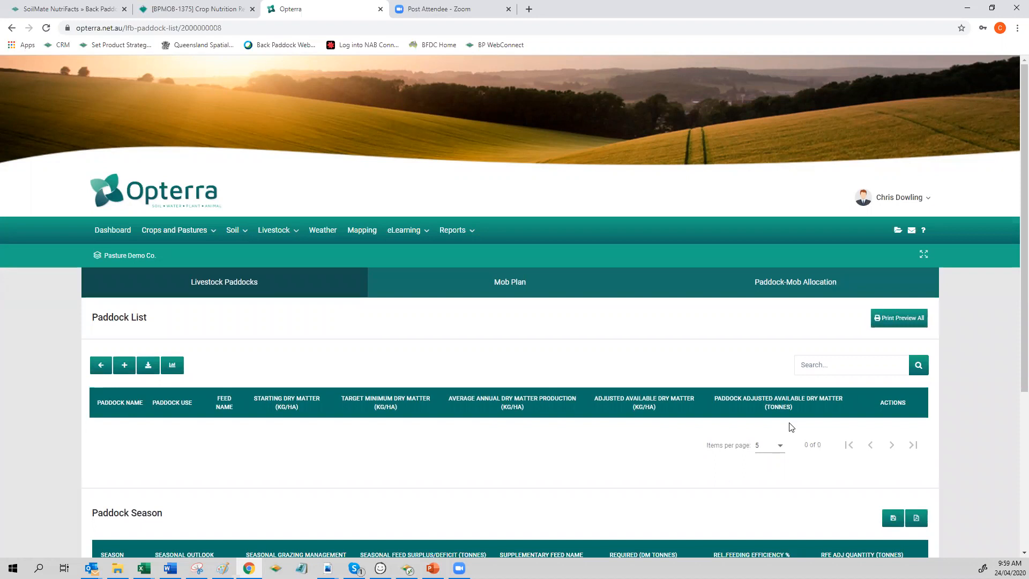
left_click(125, 366)
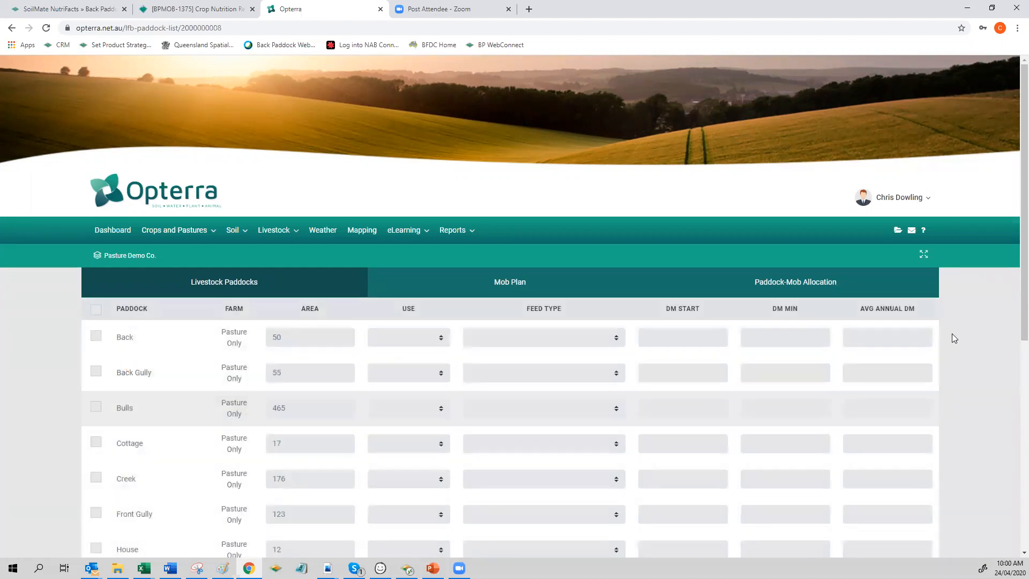
scroll(1013, 375, "down", 4)
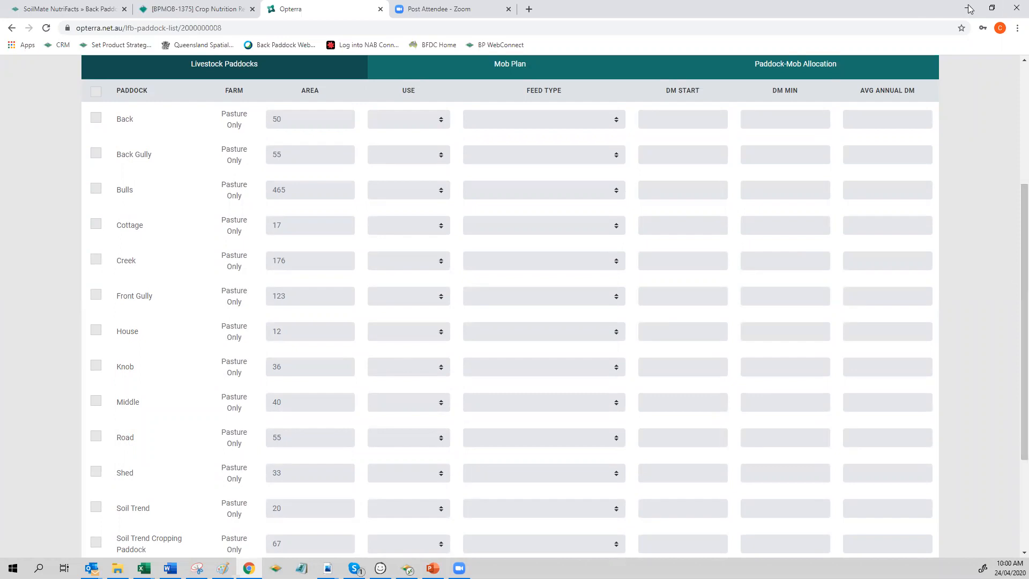
Step: Restore the browser window down from full size and shift it slightly across the desktop
left_click(992, 9)
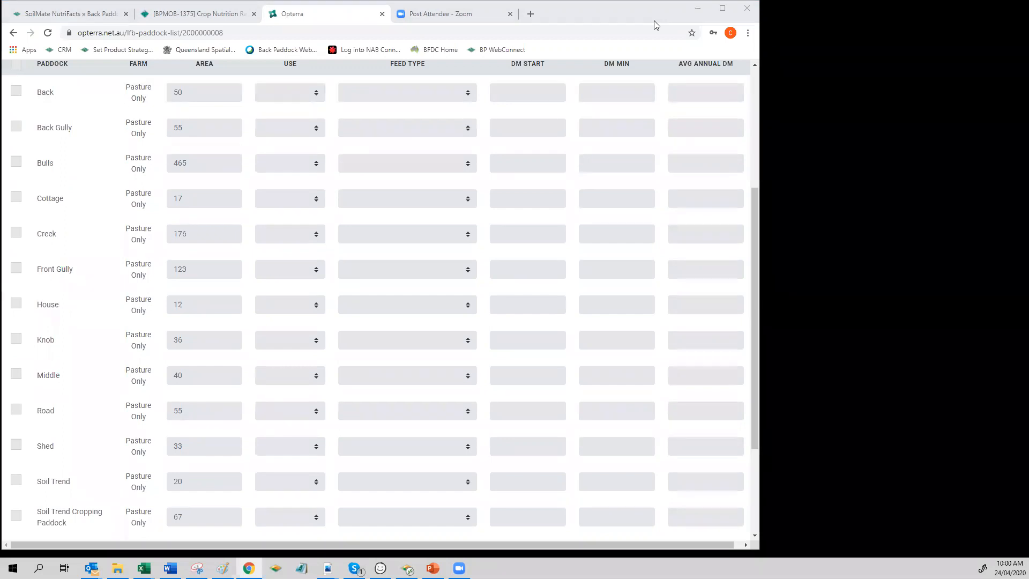
left_click_drag(654, 21, 657, 21)
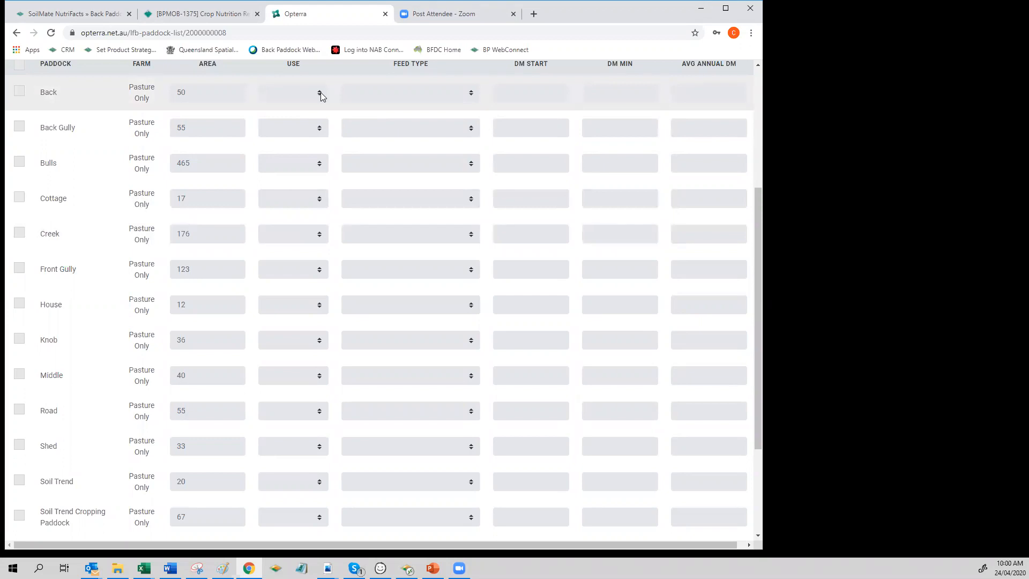
Step: Select all paddocks in the list and set the use of Back, Back Gully, Bulls and Cottage to Pasture
left_click(19, 65)
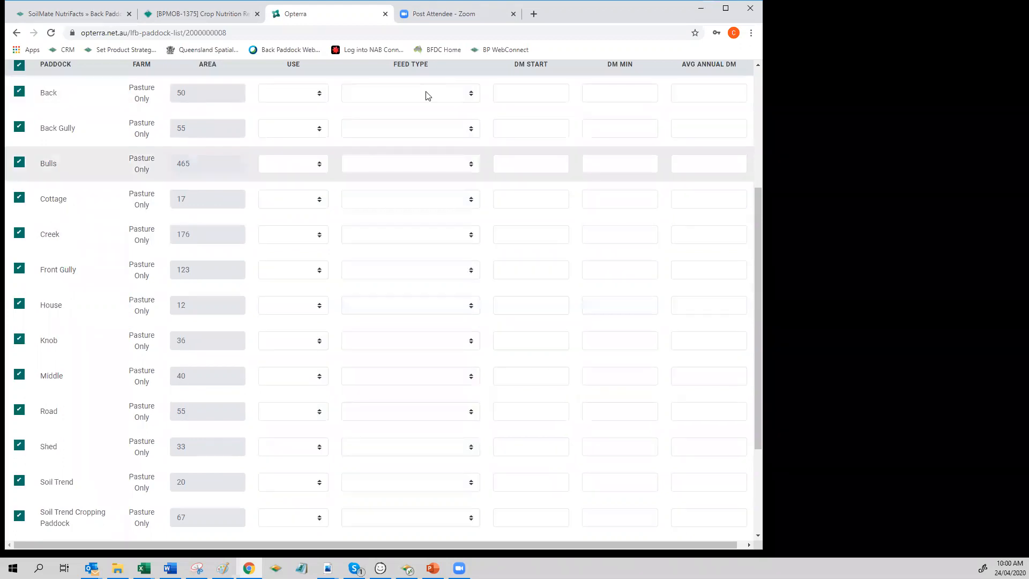
left_click(320, 95)
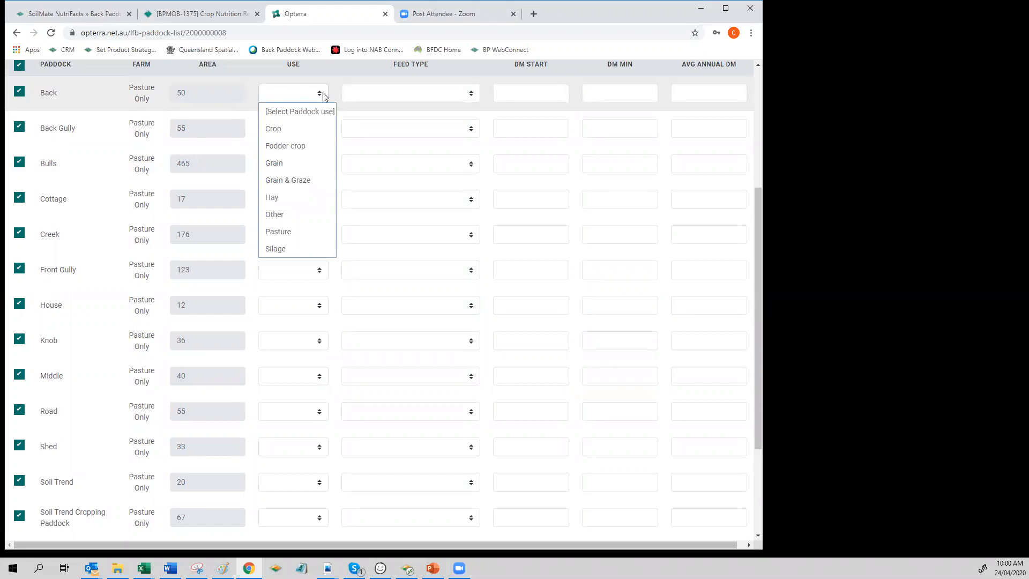
left_click(304, 233)
left_click(312, 131)
left_click(293, 268)
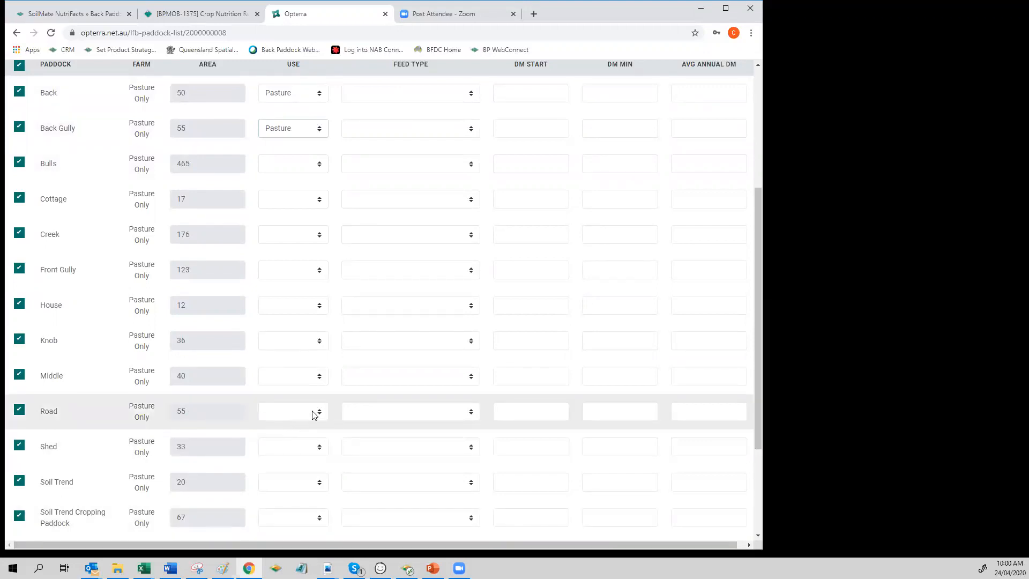
left_click(320, 167)
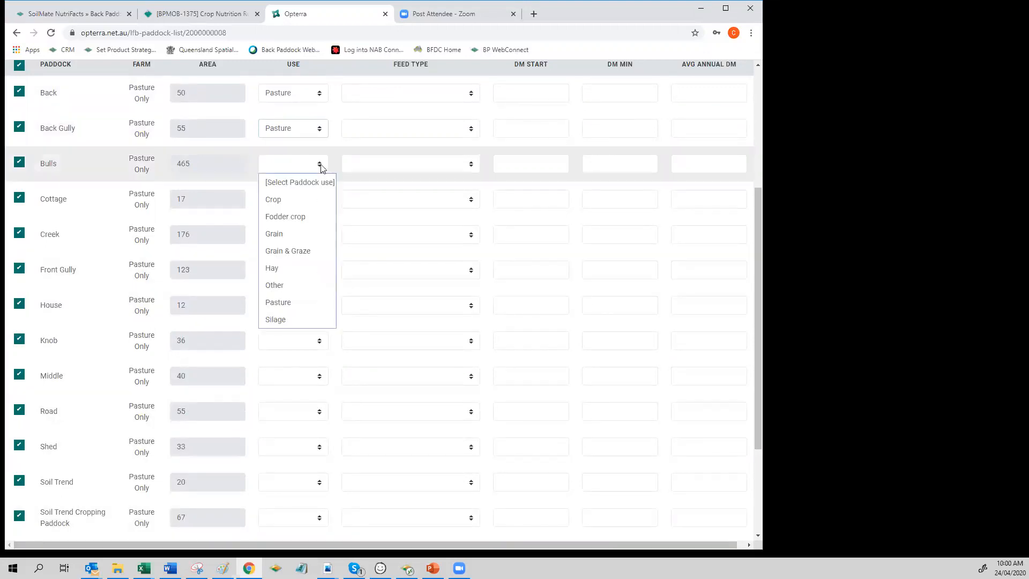
left_click(290, 301)
left_click(317, 202)
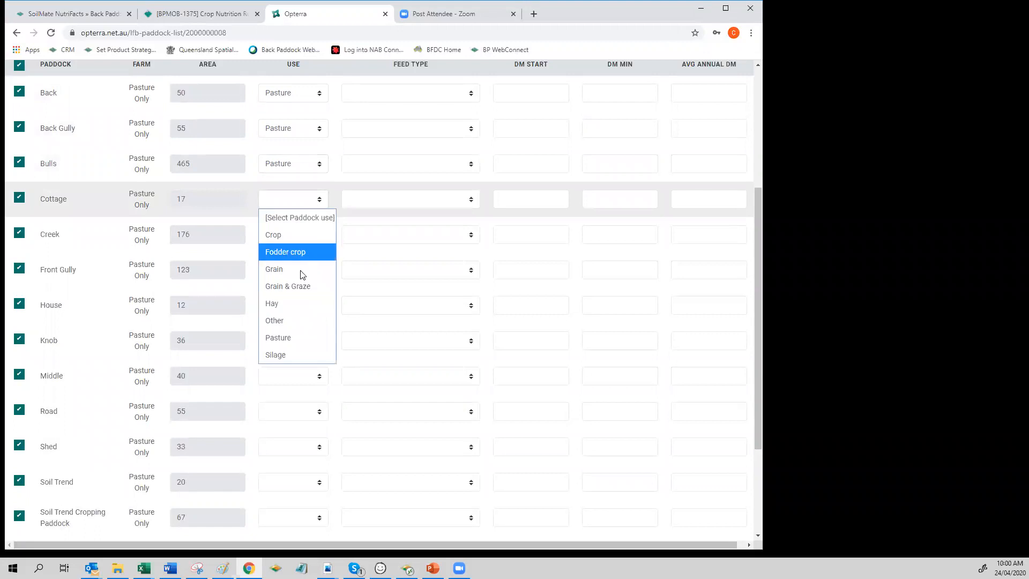
left_click(300, 337)
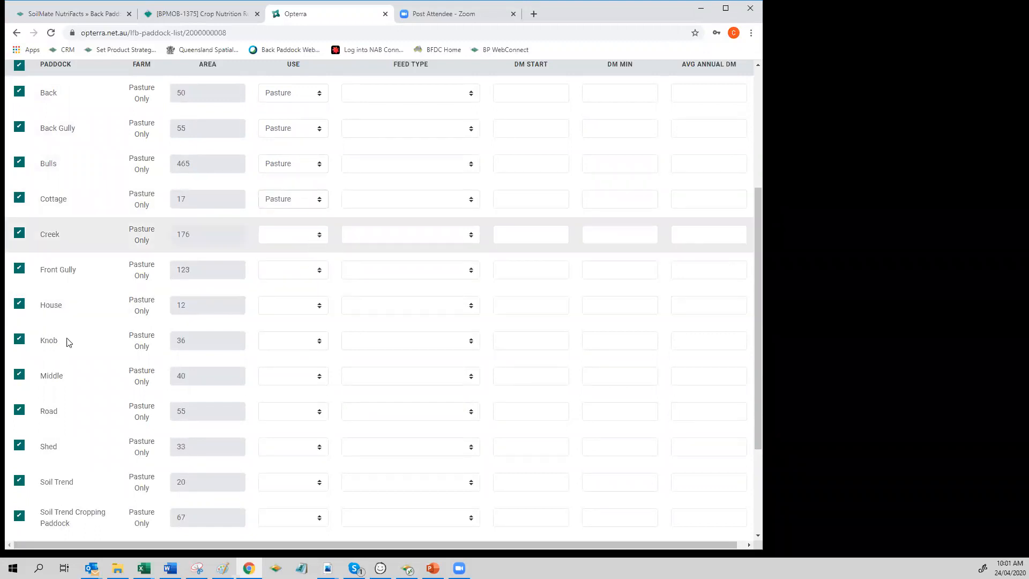
Step: Set the use of Soil Trend Cropping Paddock to Grain & Graze, and of Creek, Front Gully and House to Pasture
left_click(294, 516)
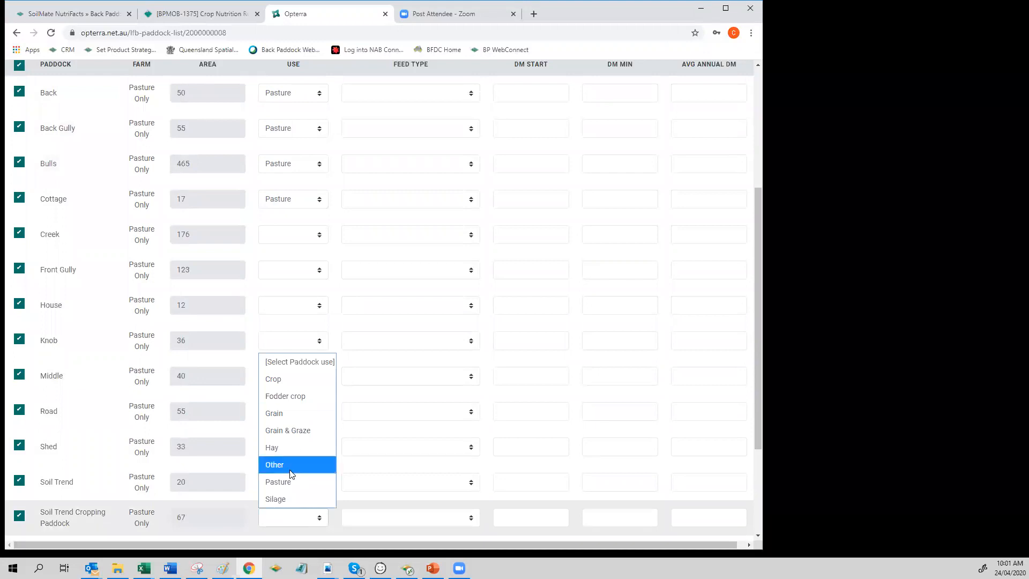
left_click(295, 431)
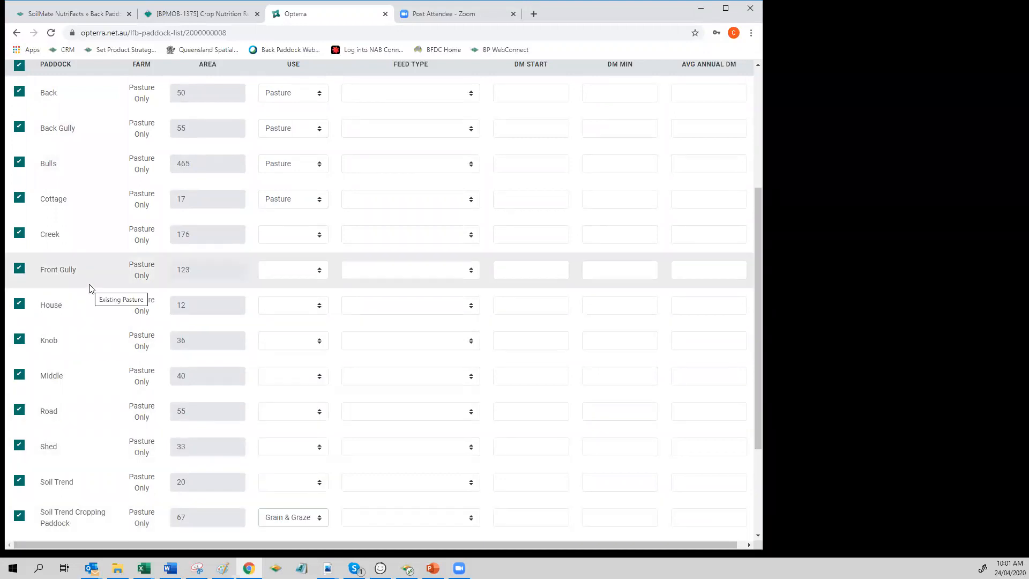
left_click(318, 237)
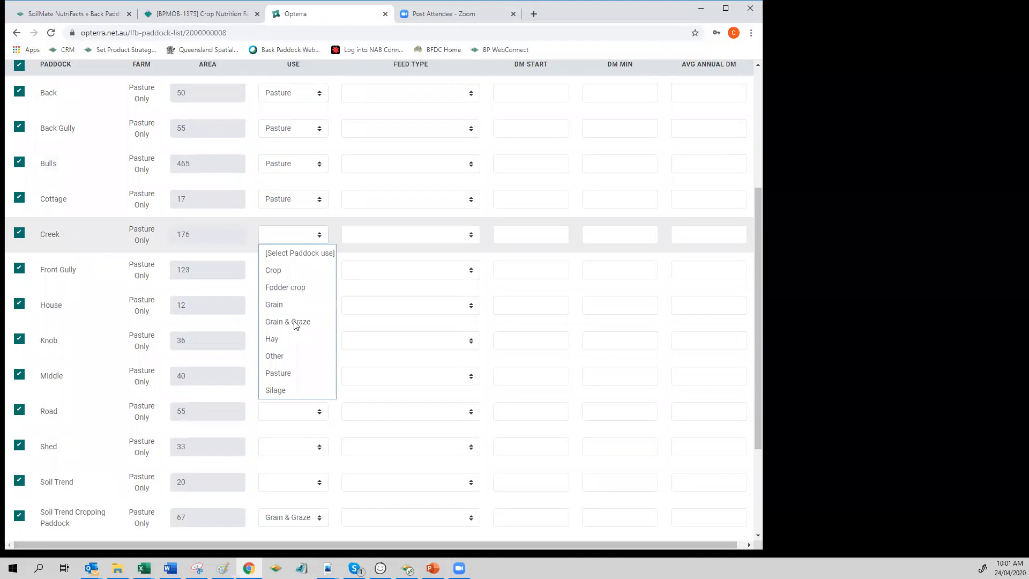
left_click(288, 372)
left_click(313, 270)
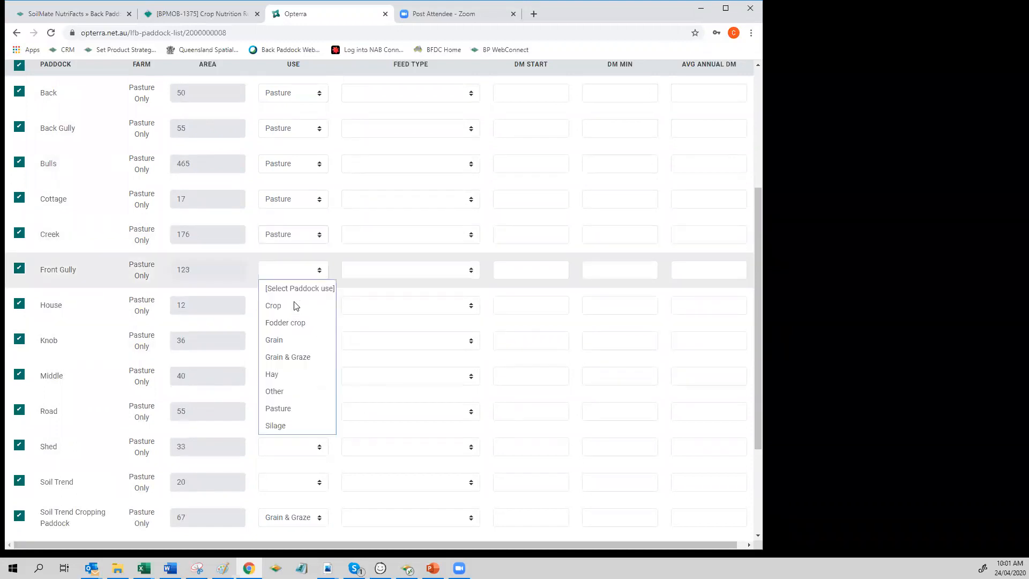
left_click(288, 407)
left_click(315, 306)
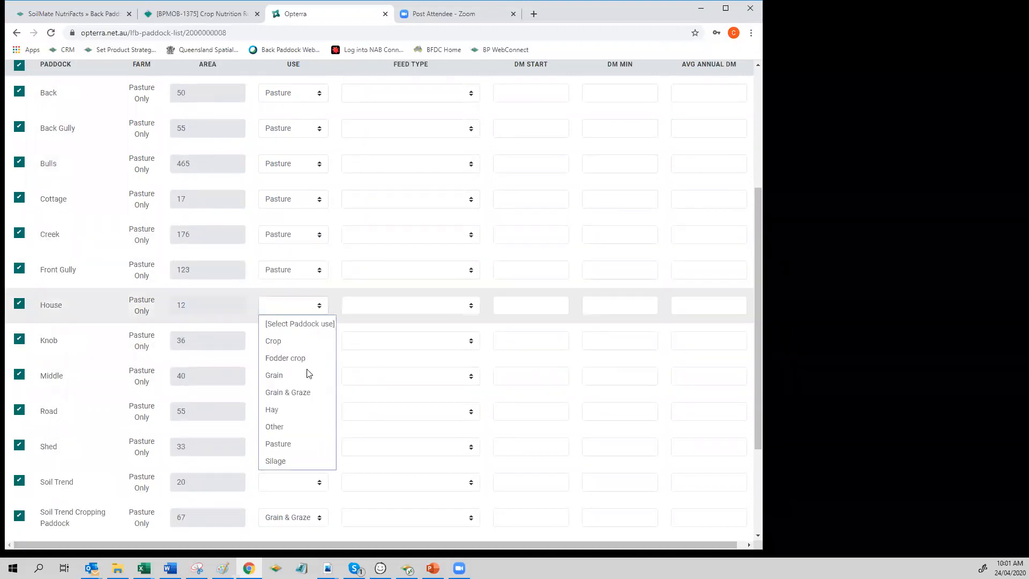
left_click(295, 442)
Step: Set the use of the Knob, Middle and Road paddocks to Pasture
left_click(311, 342)
left_click(295, 479)
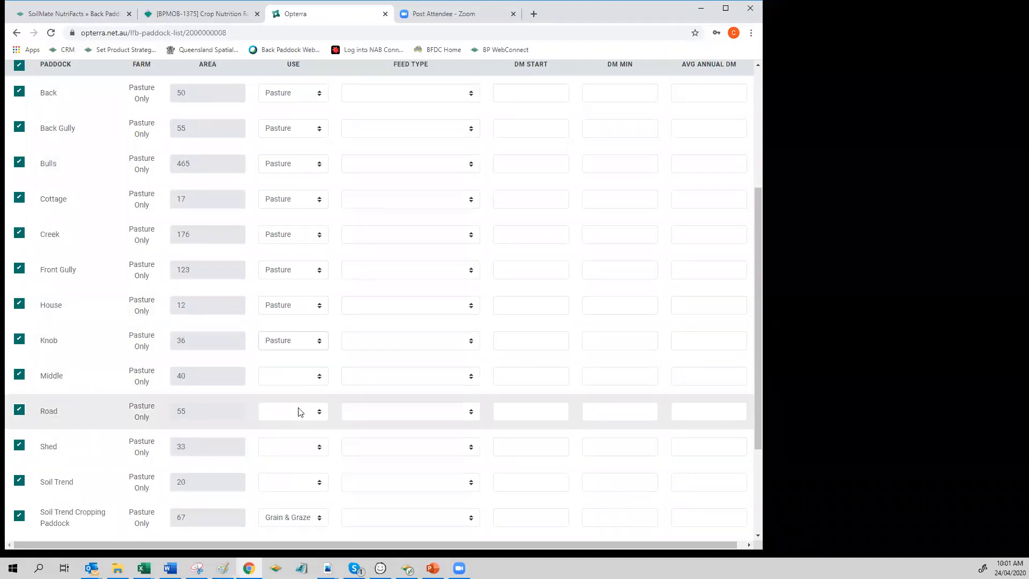
left_click(309, 375)
left_click(285, 513)
left_click(309, 411)
left_click(290, 376)
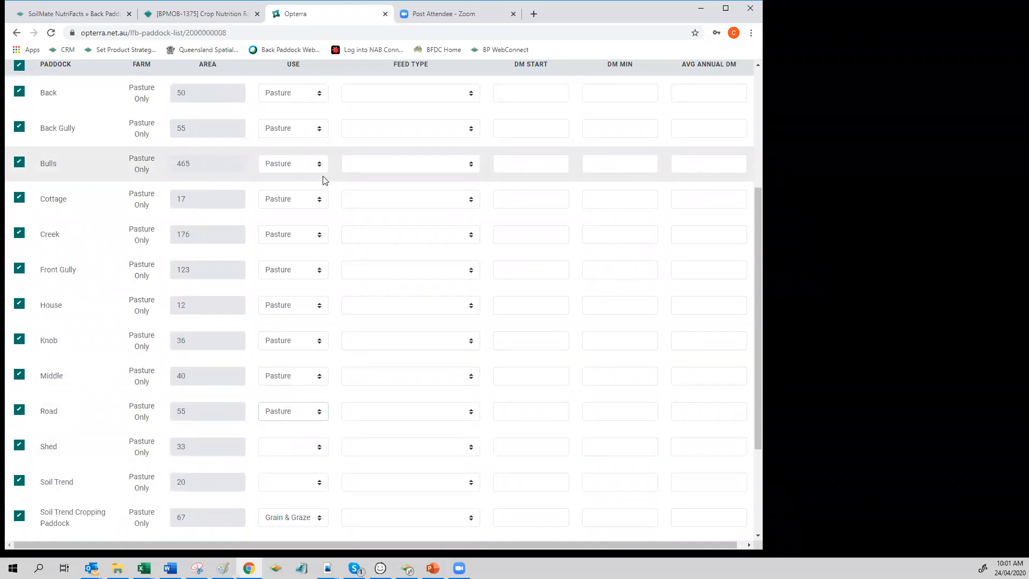
Step: Set the use of the Shed, Soil Trend and Windmill paddocks to Pasture
left_click(287, 448)
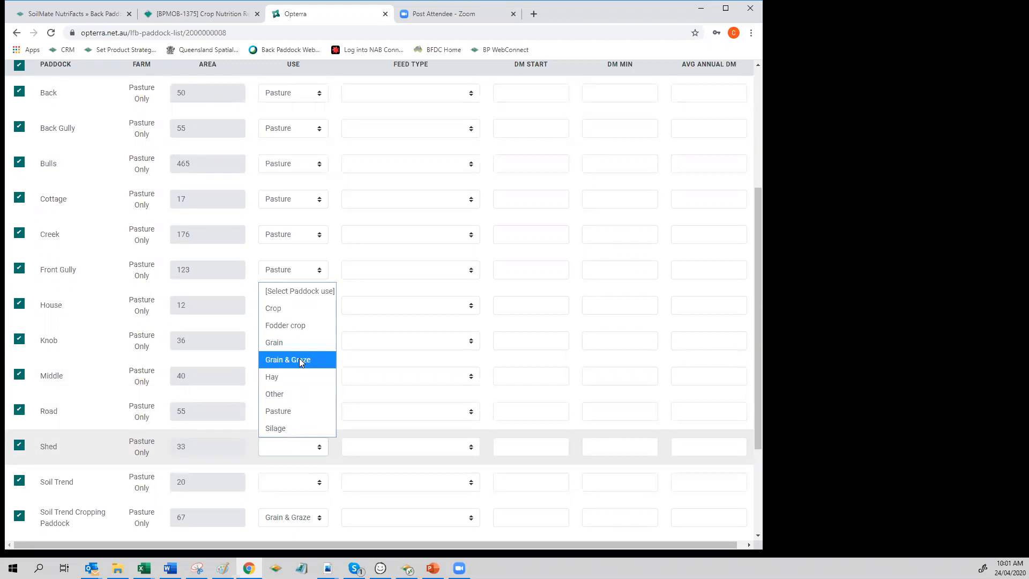
left_click(295, 412)
left_click(294, 483)
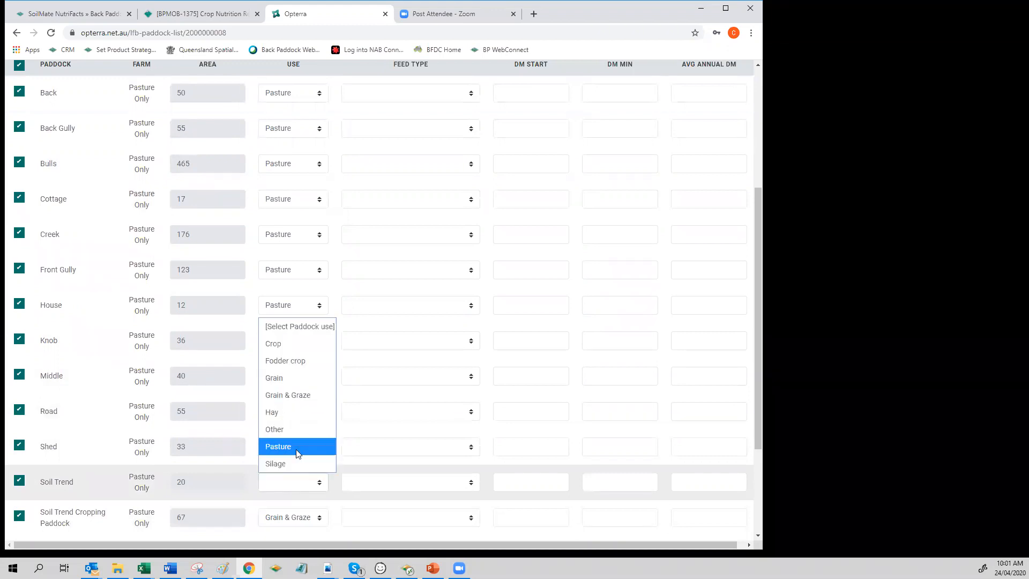
left_click(298, 450)
scroll(336, 454, "down", 3)
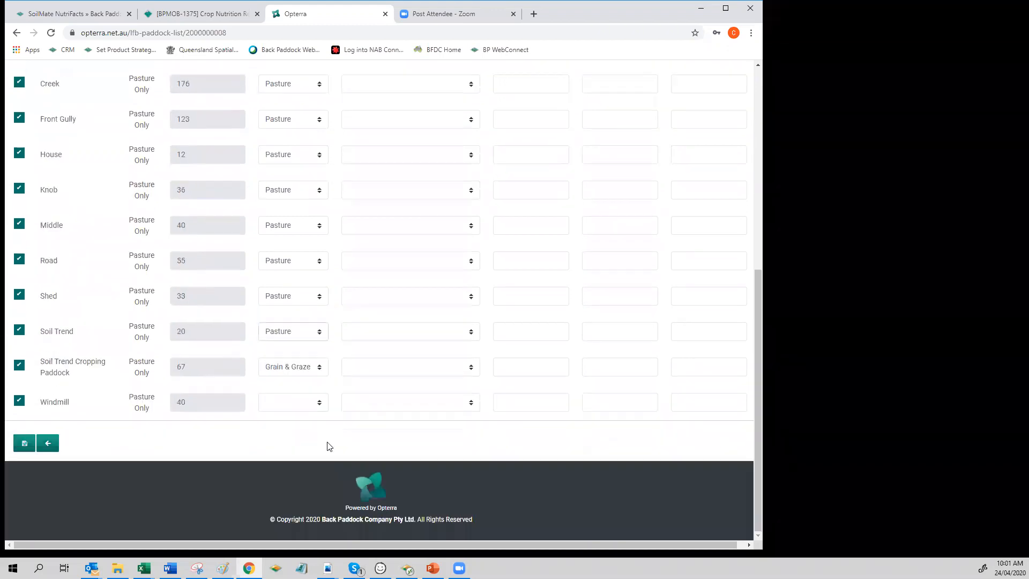
left_click(301, 407)
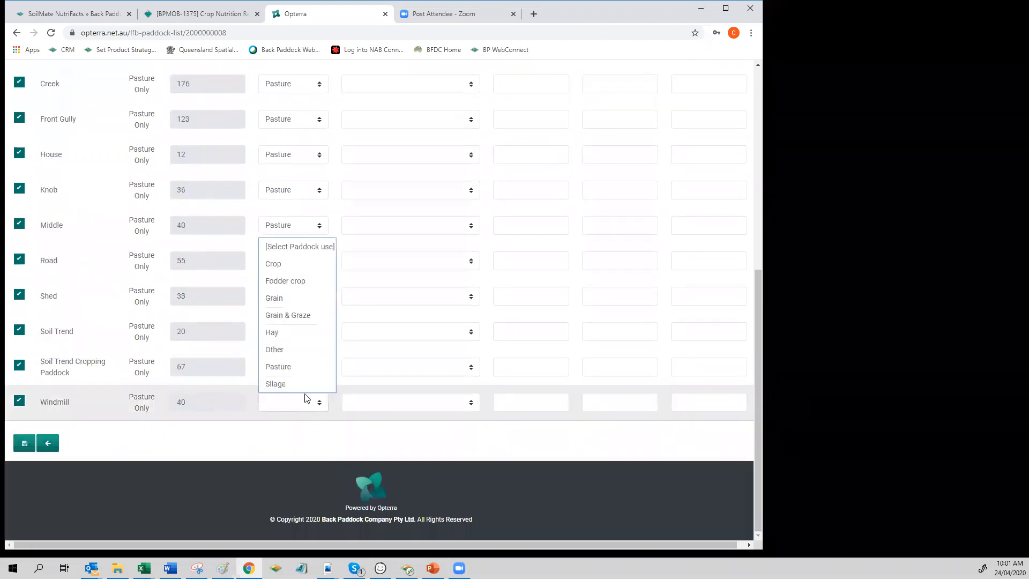
left_click(290, 366)
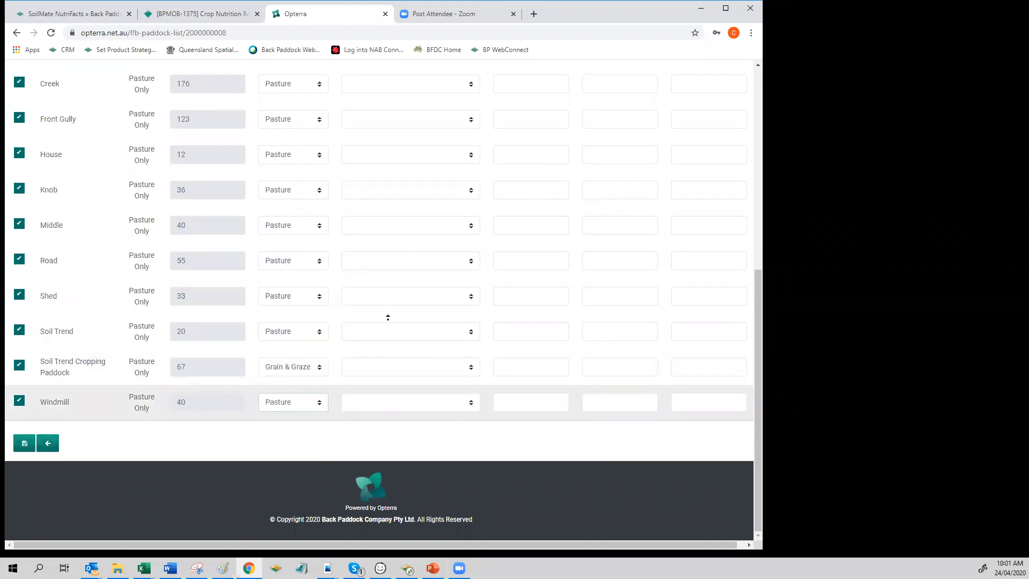
Step: Set the feed type of Back, Back Gully and Bulls to Temperate perennial grass + subclover
scroll(388, 317, "up", 7)
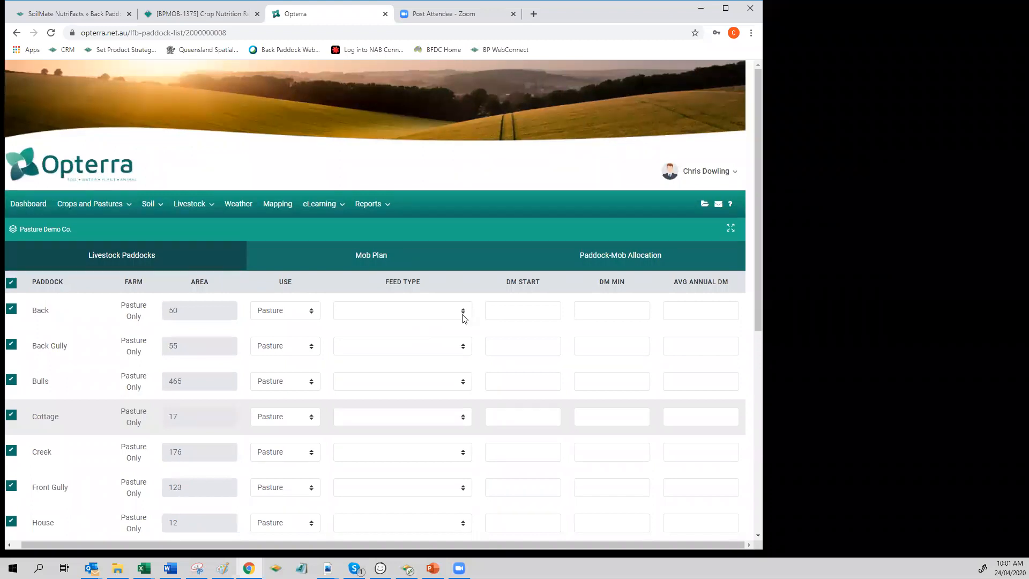
left_click(464, 314)
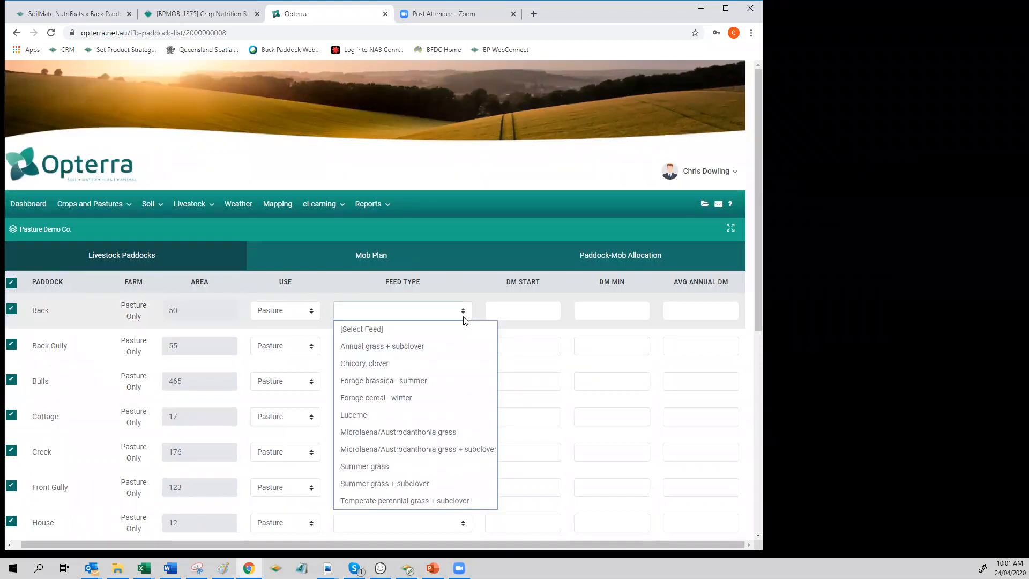
left_click(406, 501)
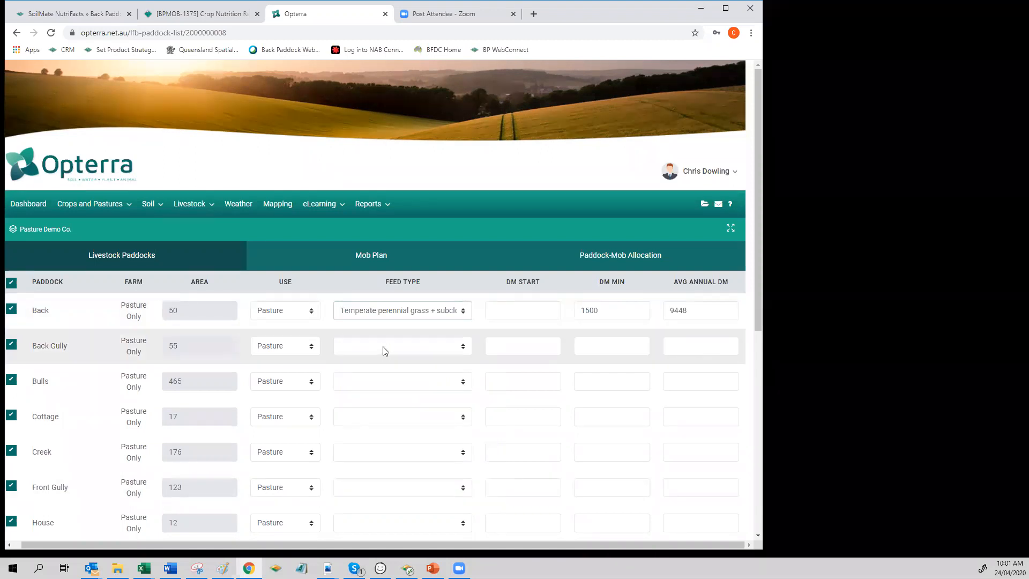
left_click(402, 346)
left_click(407, 535)
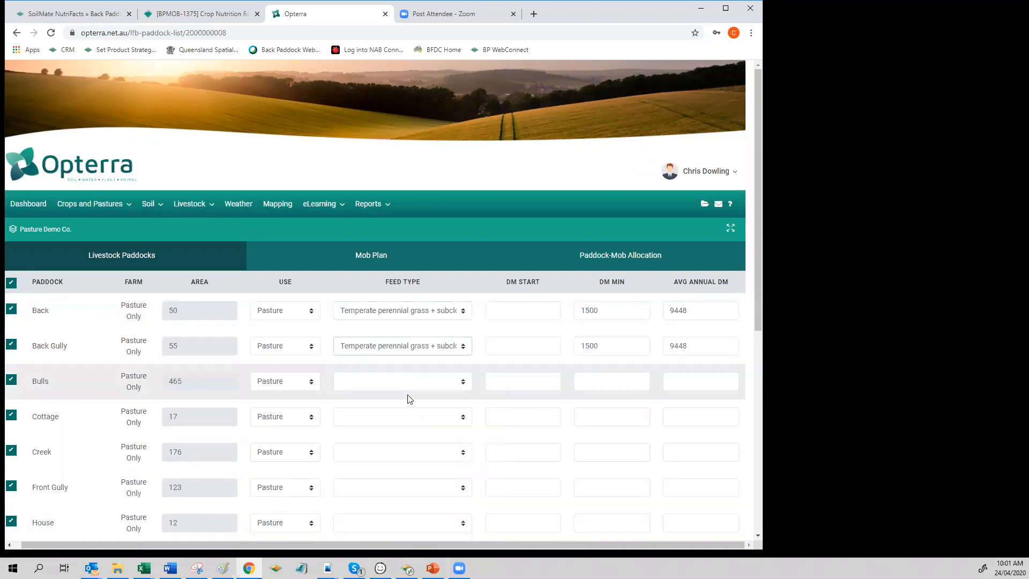
left_click(408, 381)
left_click(405, 363)
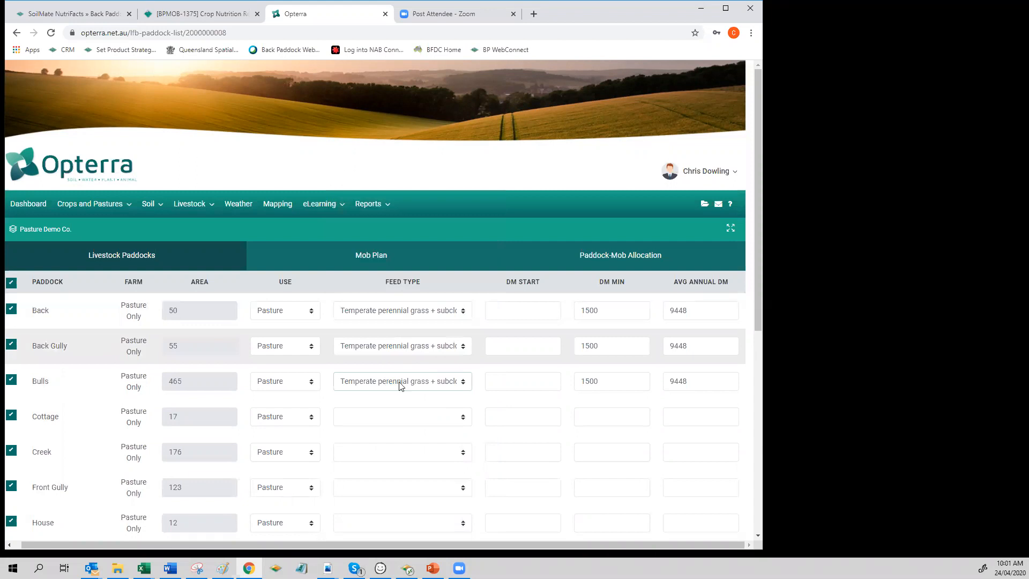
Step: Set the feed type of Cottage, Creek and Front Gully to Temperate perennial grass + subclover
left_click(409, 416)
left_click(441, 398)
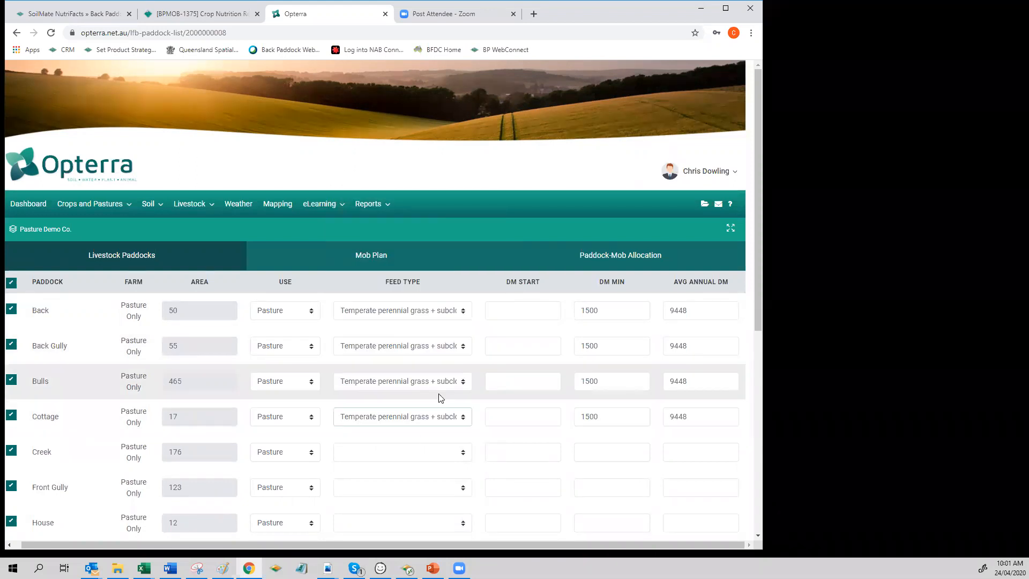
left_click(440, 455)
left_click(436, 433)
scroll(415, 453, "down", 4)
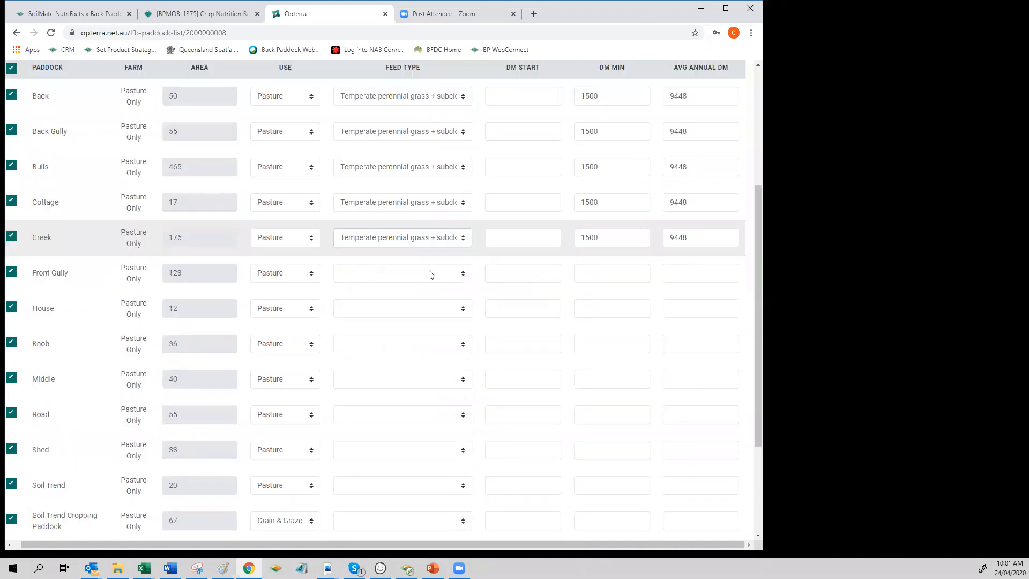
left_click(434, 278)
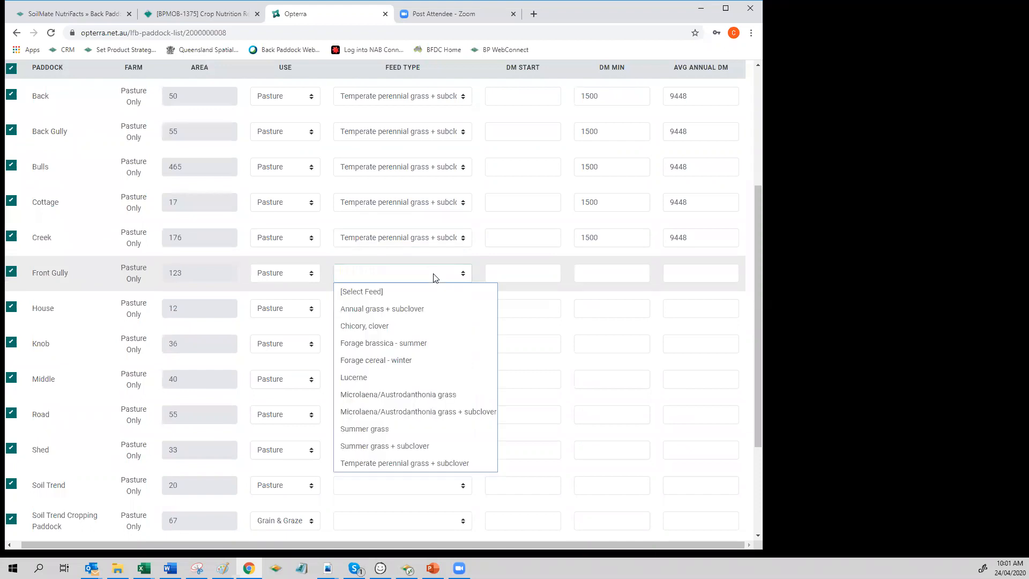
left_click(412, 465)
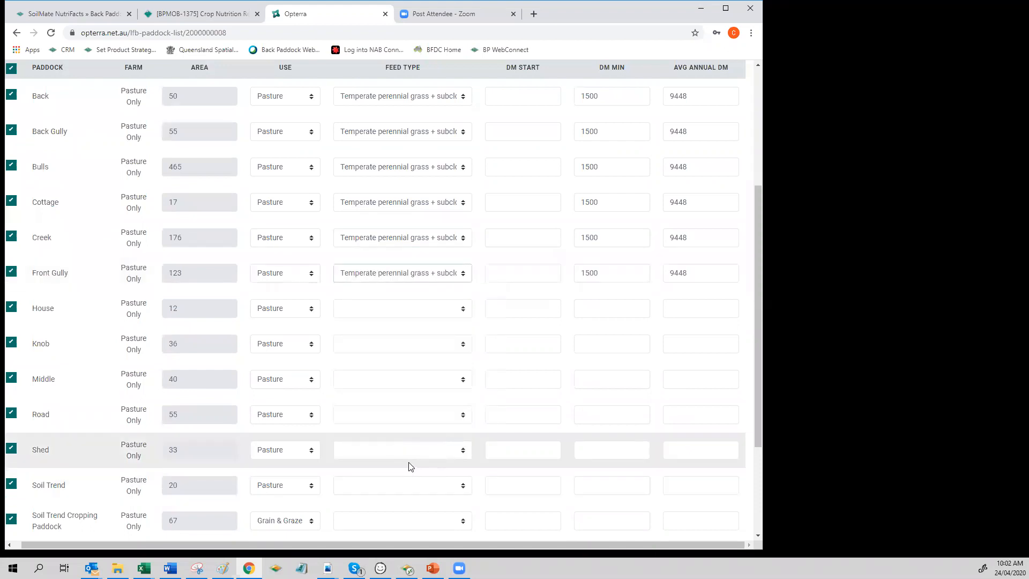
Step: Set the feed type of Soil Trend Cropping Paddock to Forage cereal - winter and of Creek to Lucerne
left_click(420, 521)
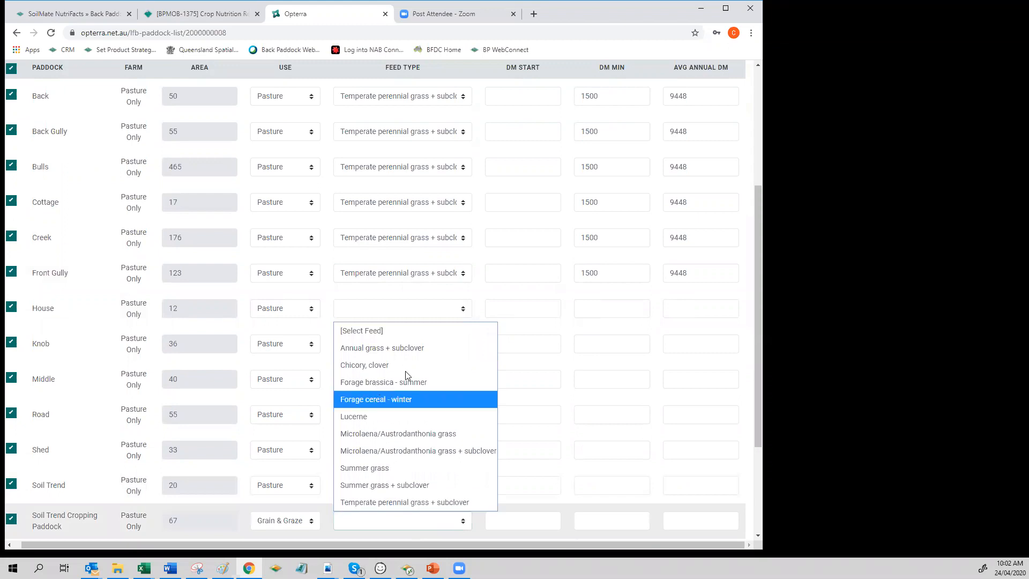
left_click(407, 399)
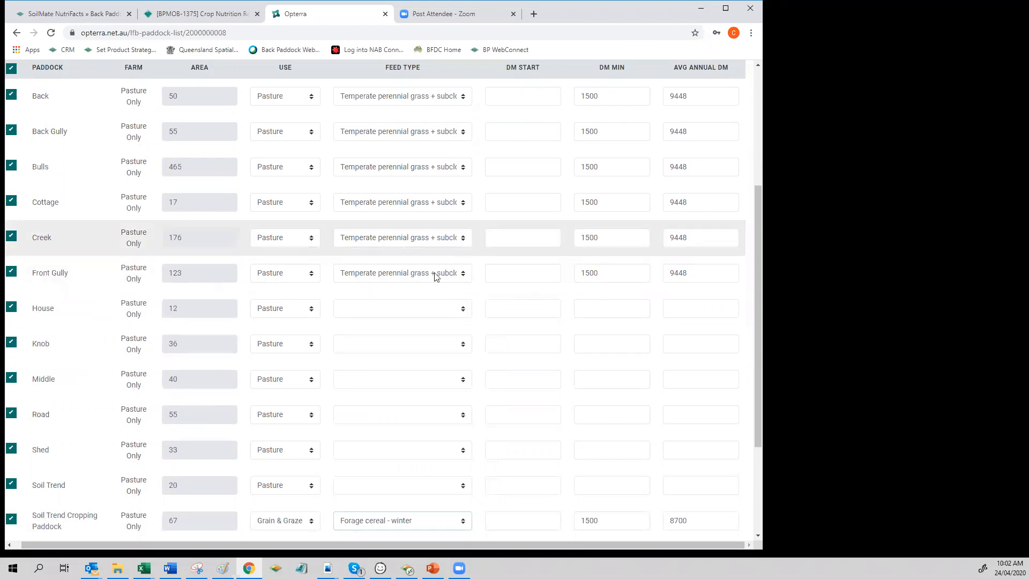
left_click(429, 238)
left_click(375, 341)
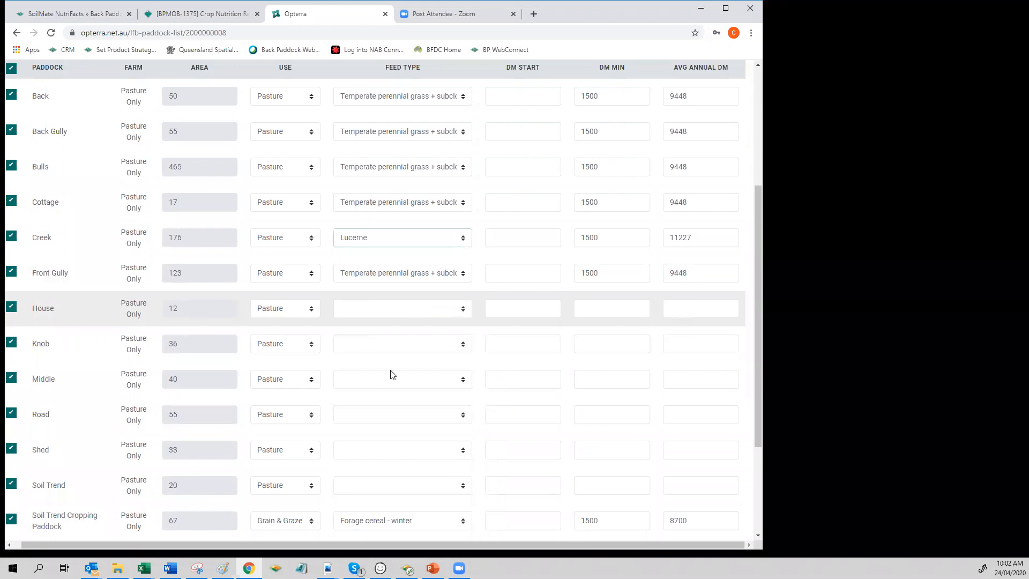
Step: Set the feed type of House, Knob, Middle and Road to Temperate perennial grass + subclover
left_click(402, 308)
left_click(409, 480)
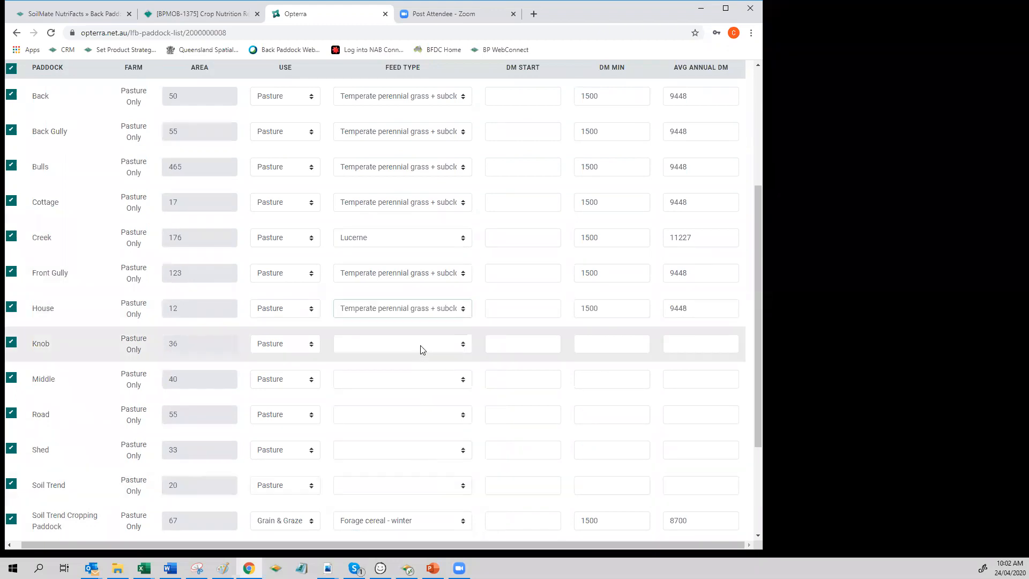
left_click(422, 349)
left_click(425, 532)
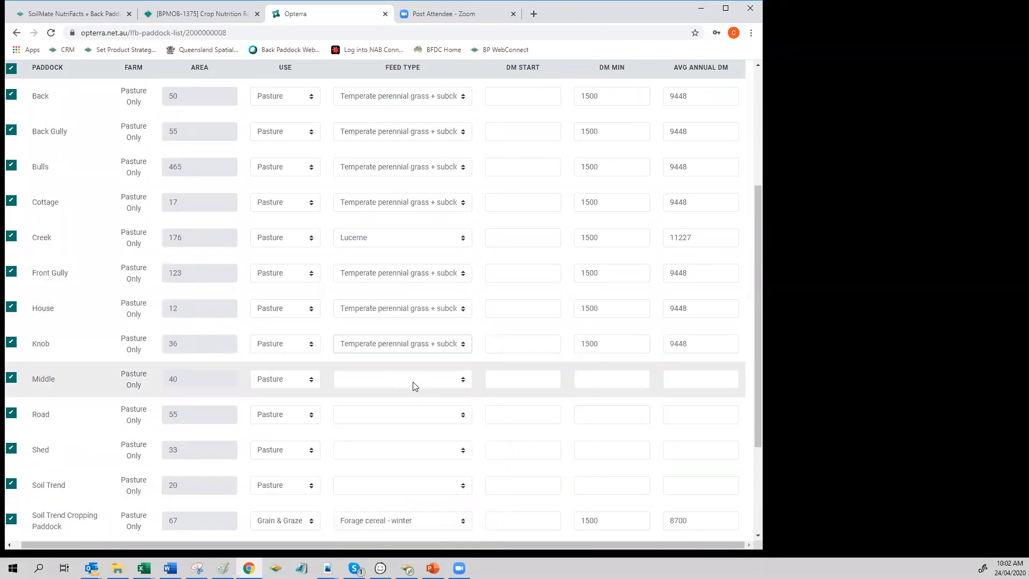
left_click(416, 386)
left_click(451, 361)
left_click(421, 417)
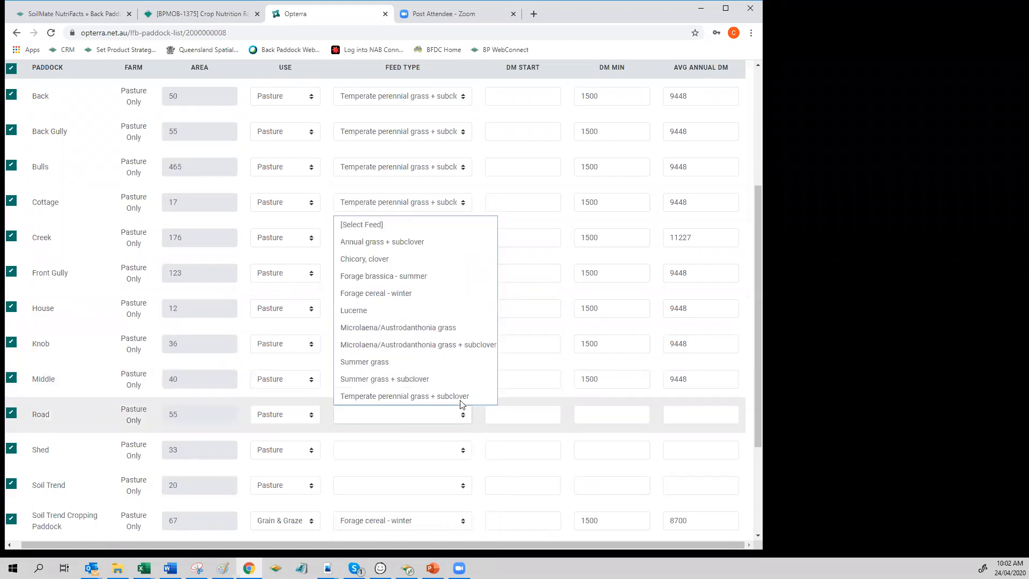
left_click(459, 398)
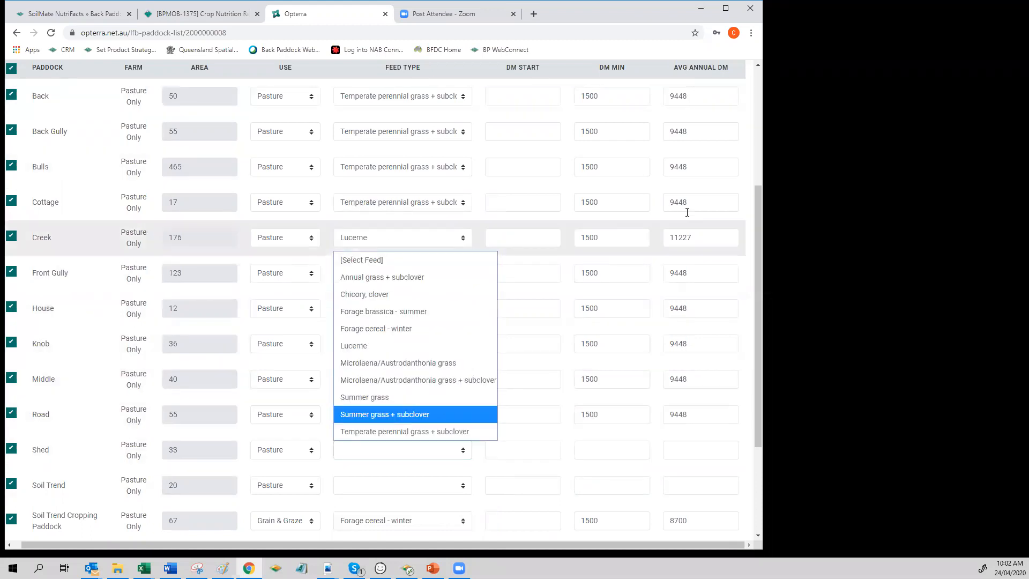
left_click_drag(666, 160, 691, 126)
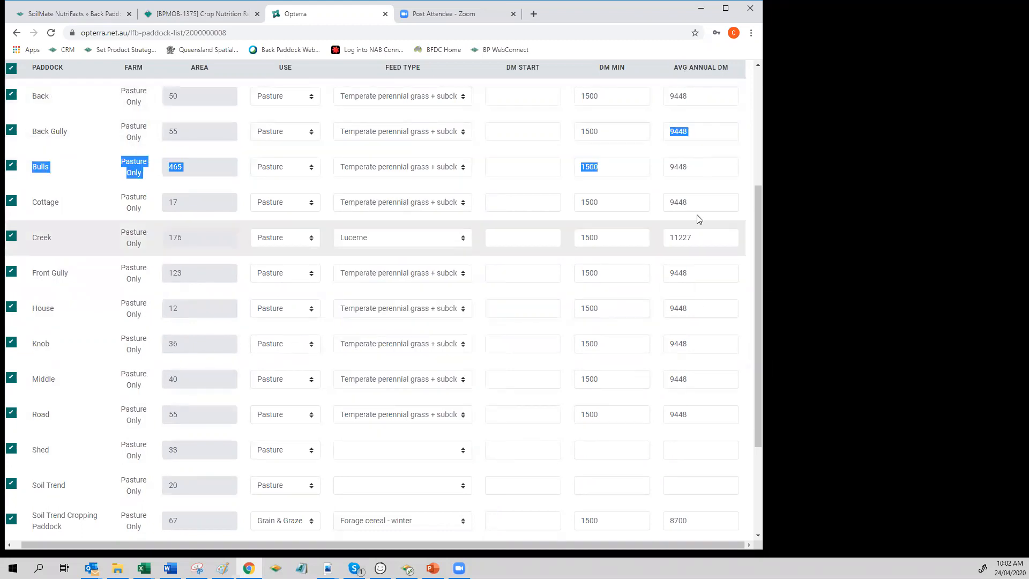
Step: Set the feed type of Shed, Soil Trend and Windmill to Temperate perennial grass + subclover
left_click(464, 454)
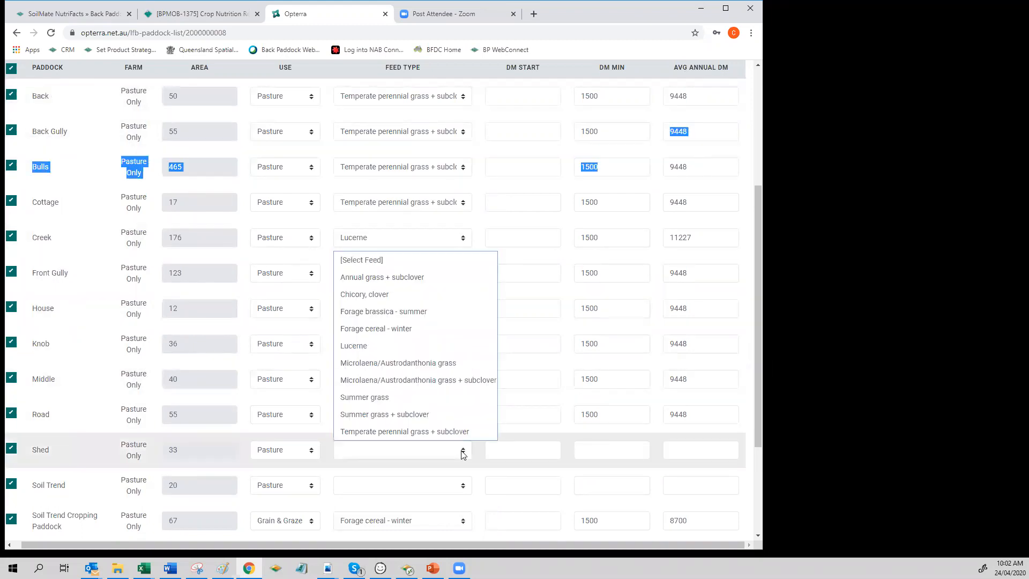
left_click(425, 433)
left_click(463, 490)
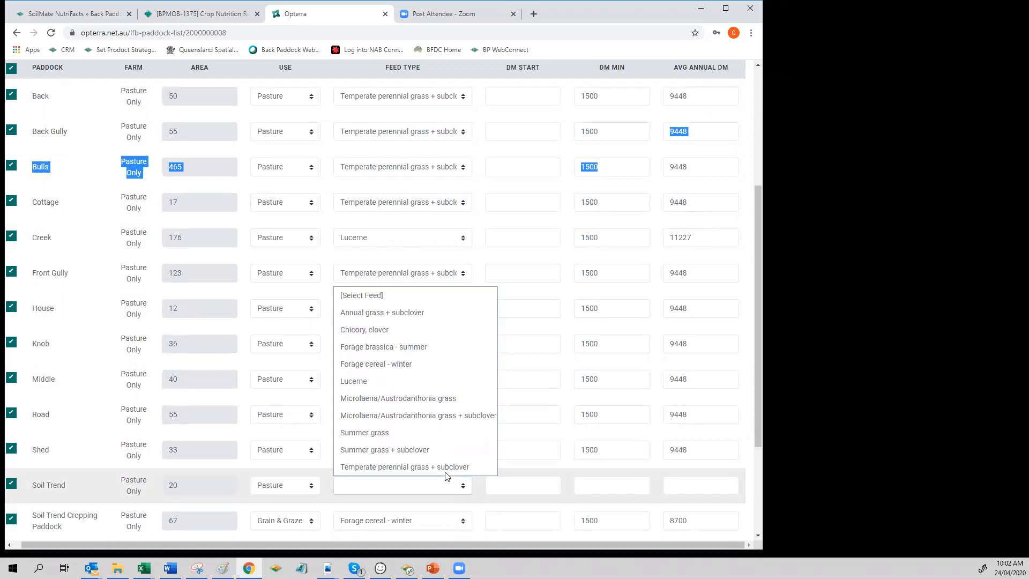
left_click(445, 468)
scroll(555, 405, "down", 2)
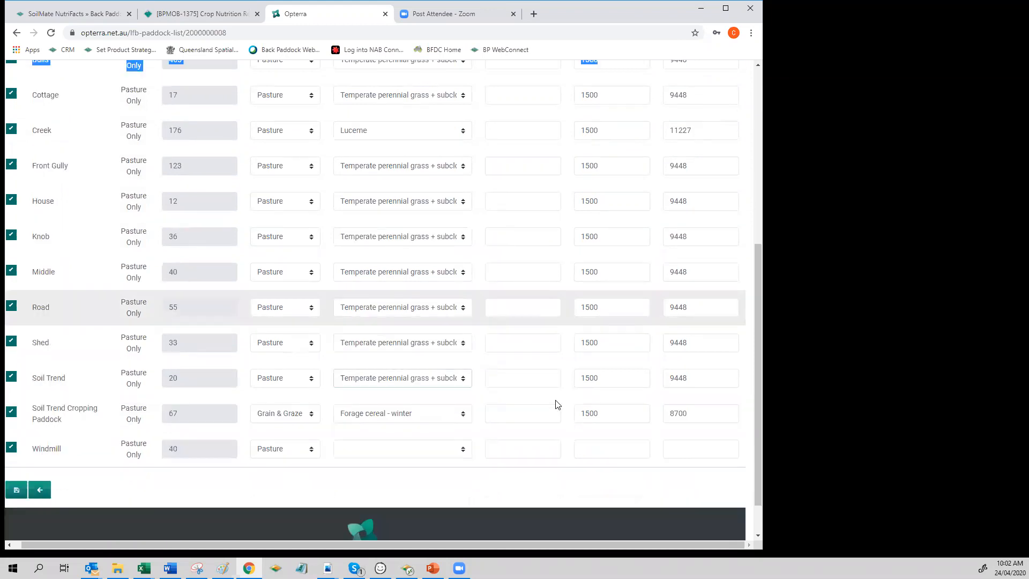
left_click(451, 449)
left_click(401, 429)
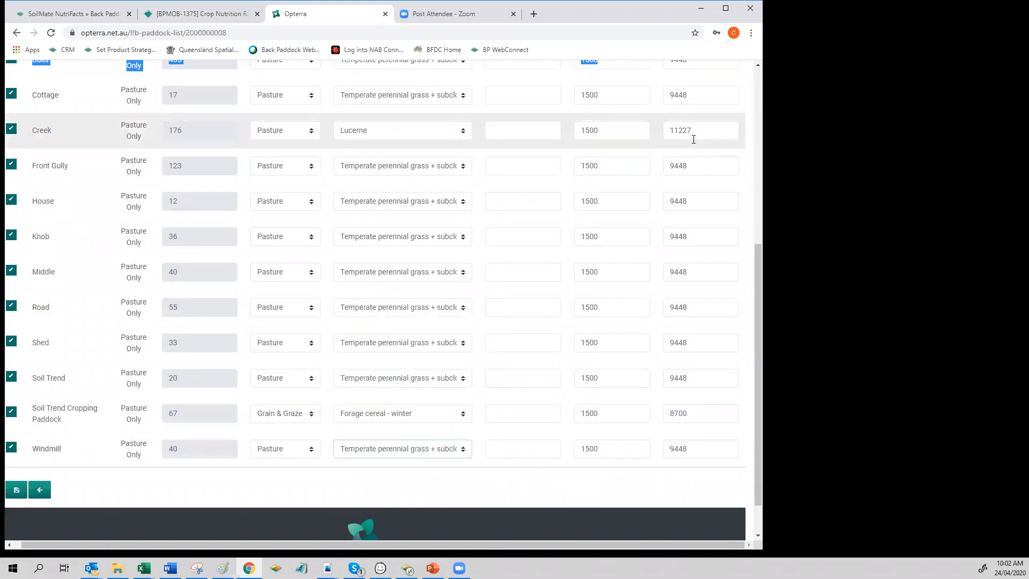
Step: Set the average annual DM of Back Gully to 11000 and of Front Gully to 6000
scroll(693, 131, "up", 2)
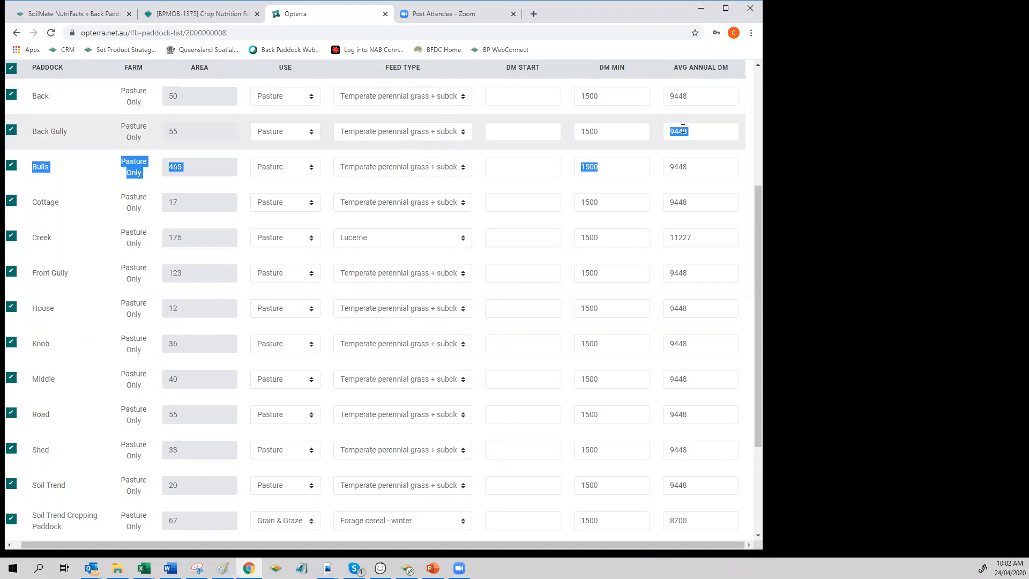
double_click(660, 131)
left_click(695, 129)
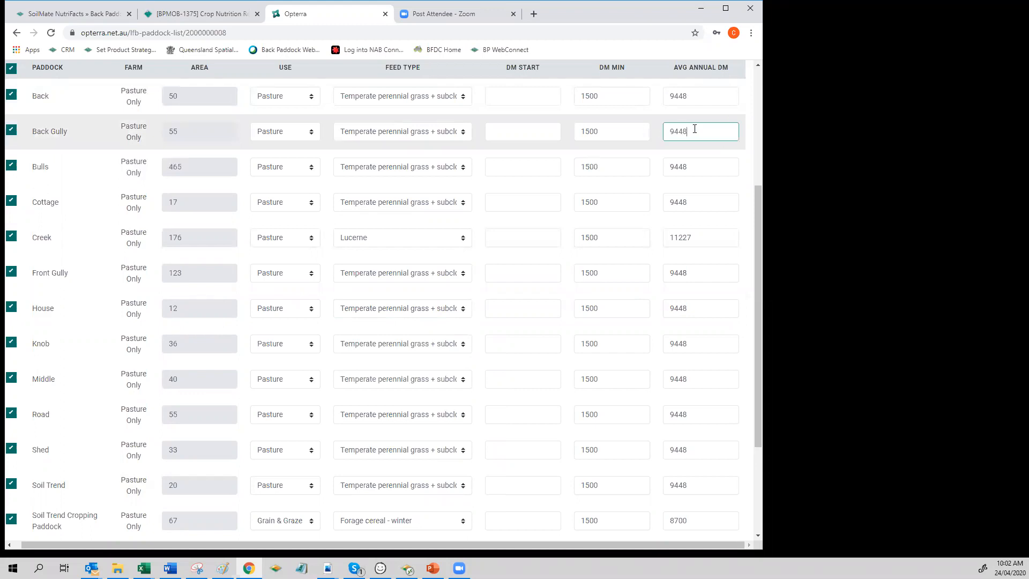
double_click(666, 131)
type("1000100")
left_click(644, 223)
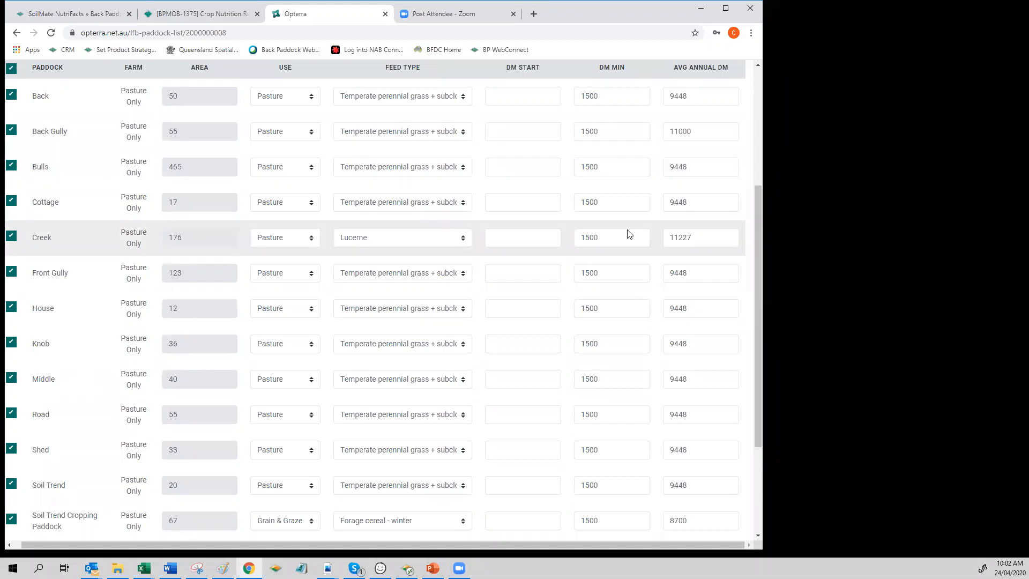
double_click(684, 272)
type("6000")
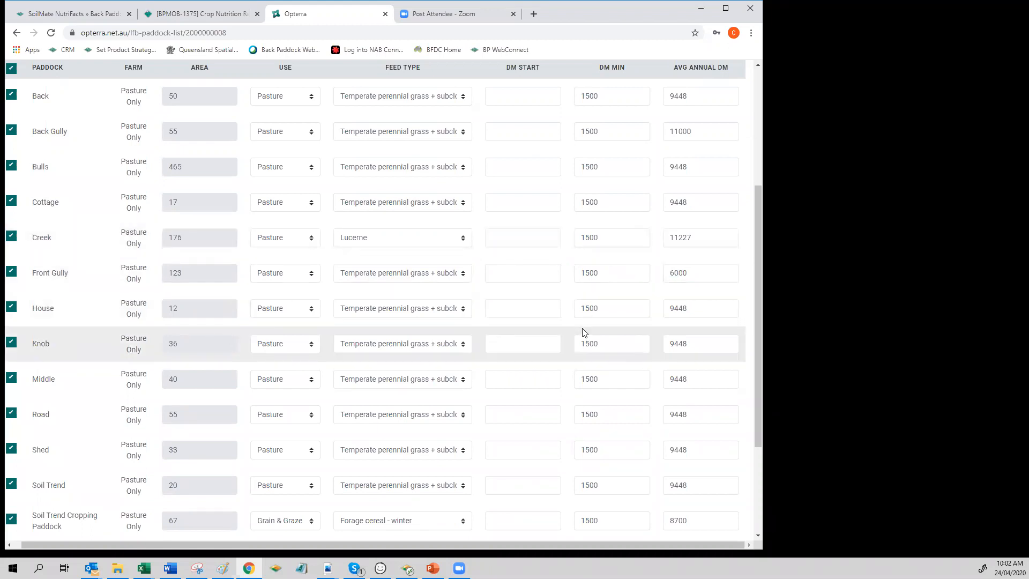
Step: Set the DM start of Back, Back Gully and Bulls to 1000
left_click(524, 95)
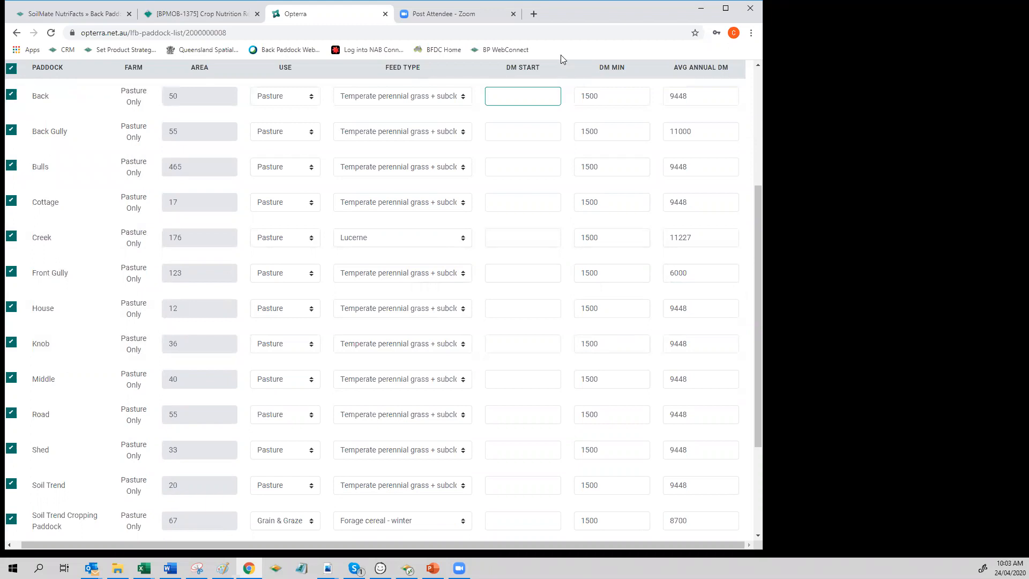
type("1000")
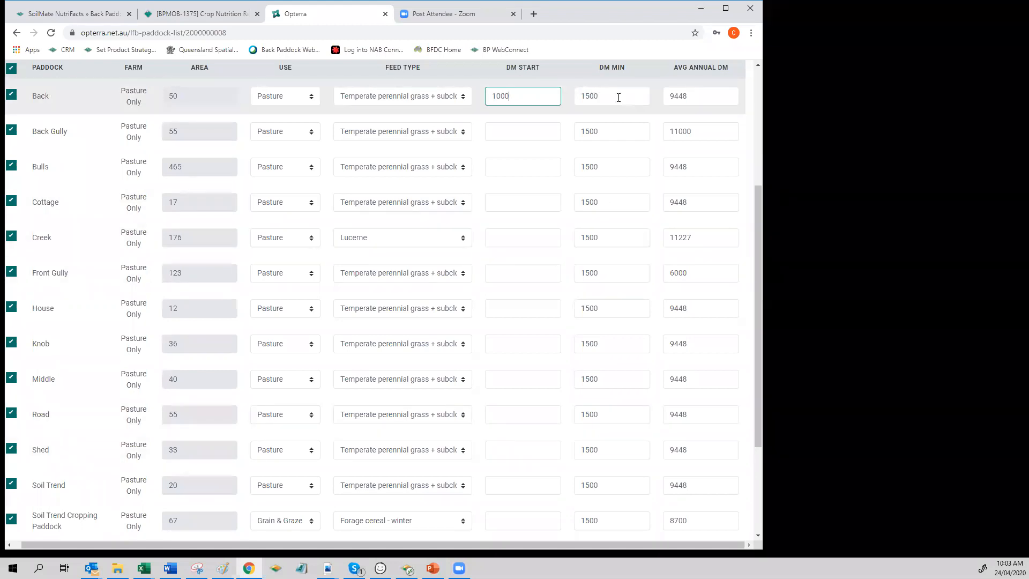
left_click(512, 130)
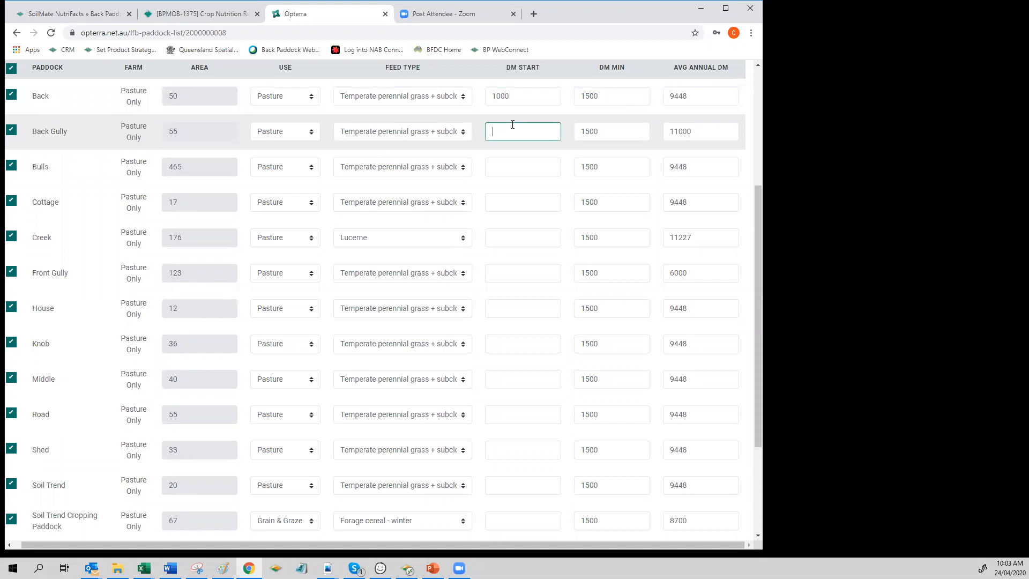
type("1000")
left_click(490, 162)
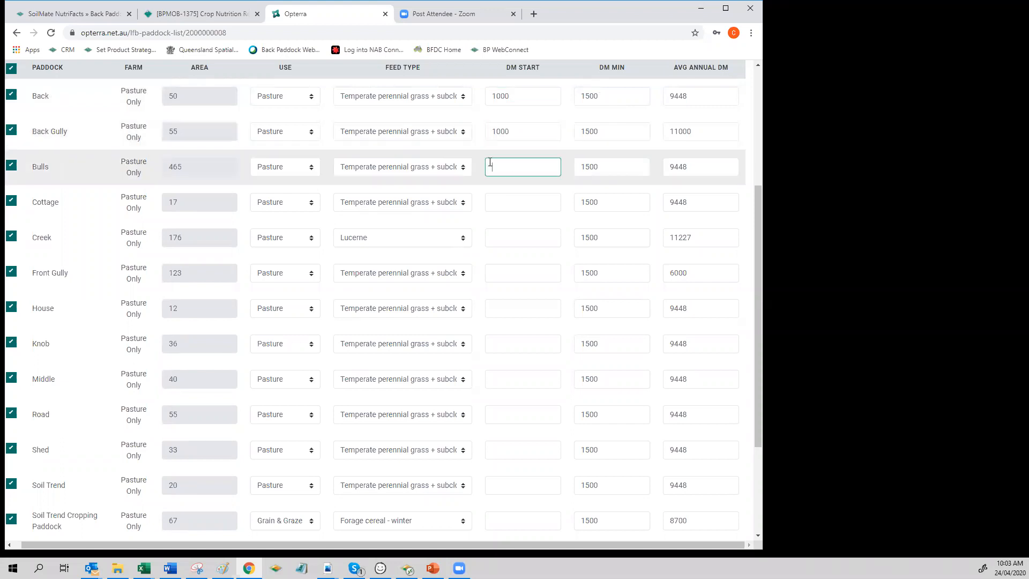
type("1000")
Step: Set the DM start of Cottage, Creek and Front Gully to 1000
left_click(495, 200)
type("1000")
left_click(510, 233)
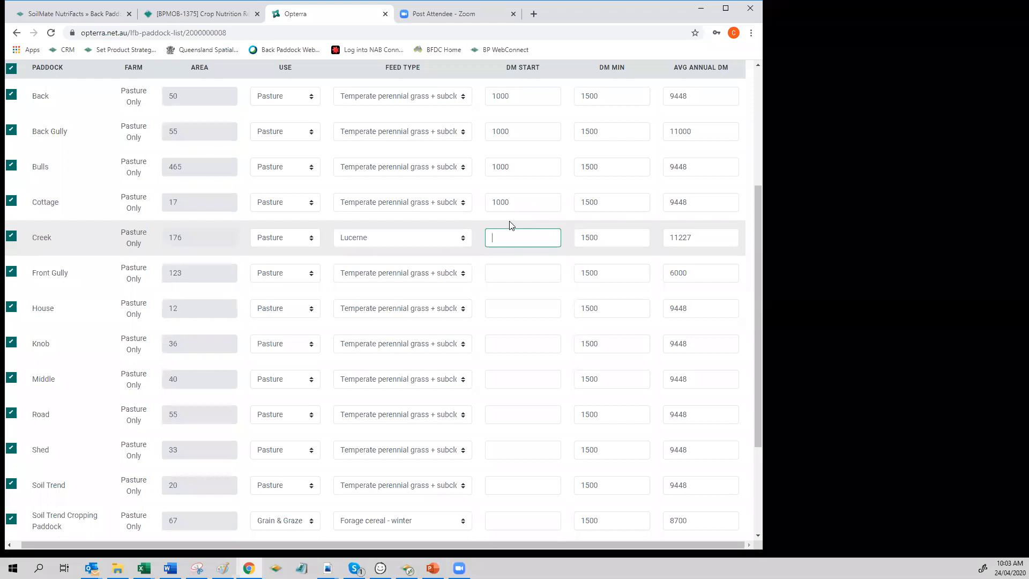
type("1000")
left_click(526, 269)
type("1000")
Step: Set the DM start of House, Knob, Middle and Road to 1000
left_click(531, 310)
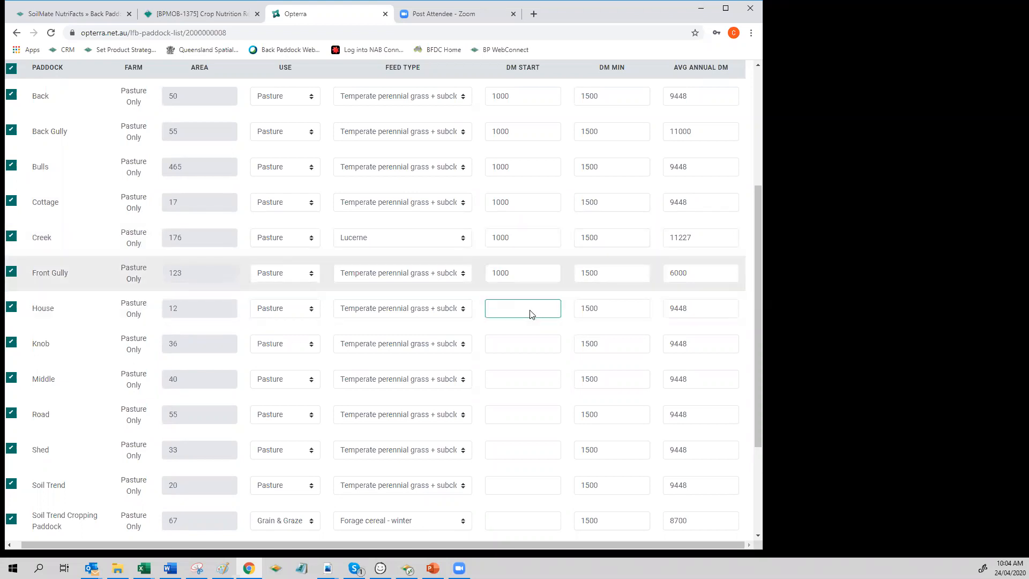
type("1000")
left_click(519, 340)
type("1000")
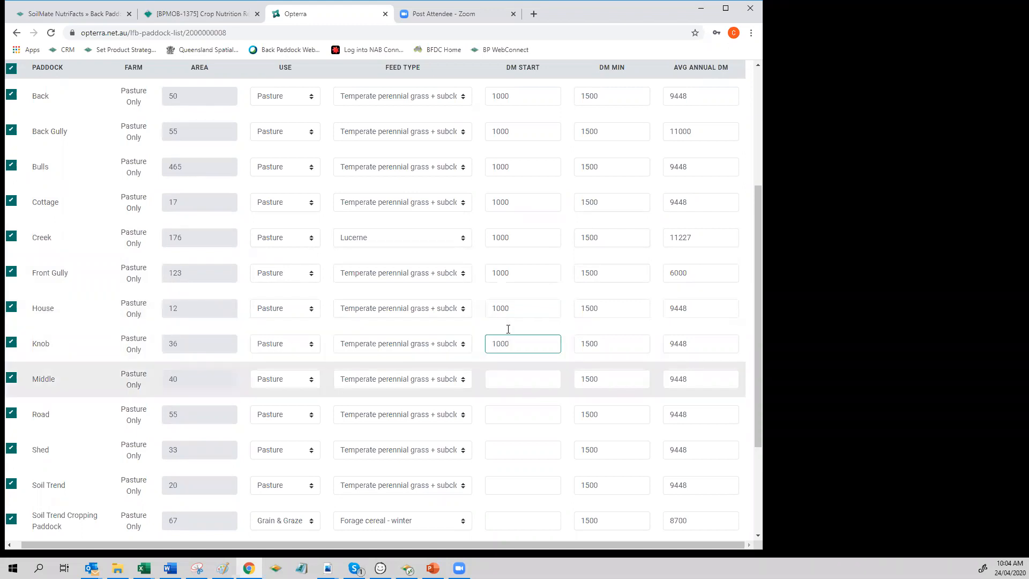
left_click(518, 378)
type("1000")
left_click(523, 421)
Step: Set the DM start of Shed and Soil Trend to 1000
type("1000")
left_click(516, 443)
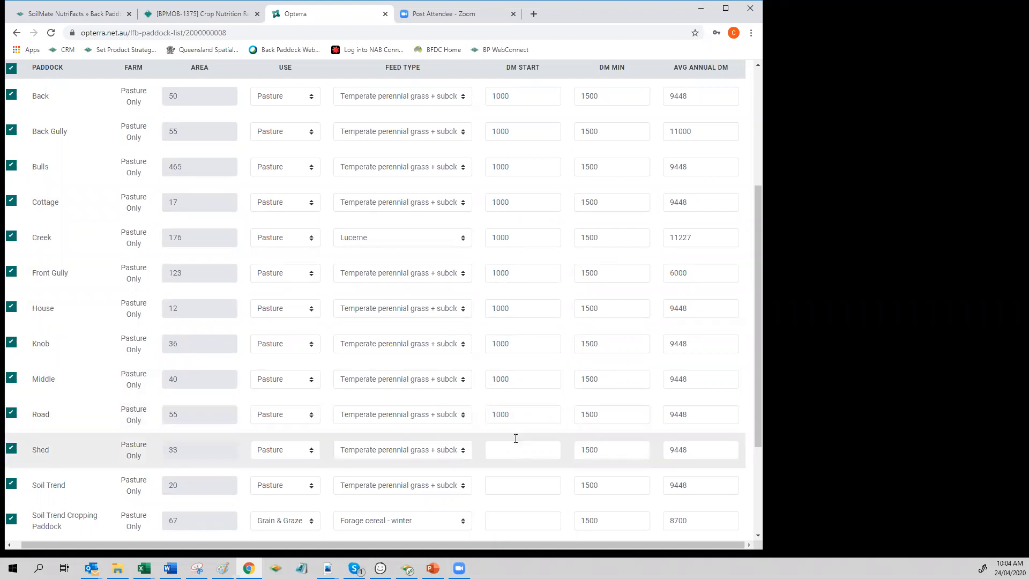
type("1000")
left_click(498, 479)
Step: Set the DM start of Soil Trend Cropping Paddock to 400
type("1000")
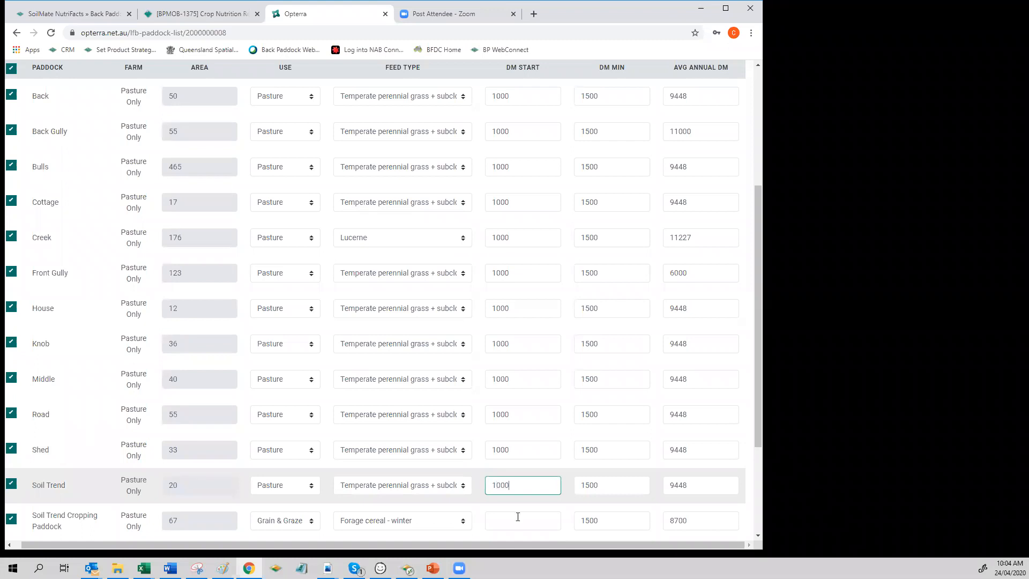
left_click(509, 519)
type("1000")
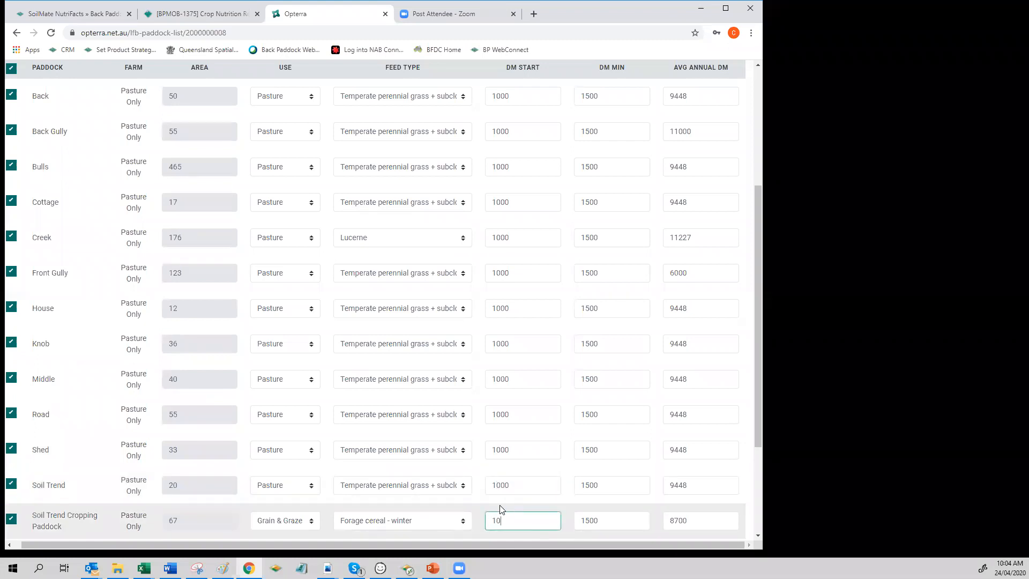
left_click(499, 237)
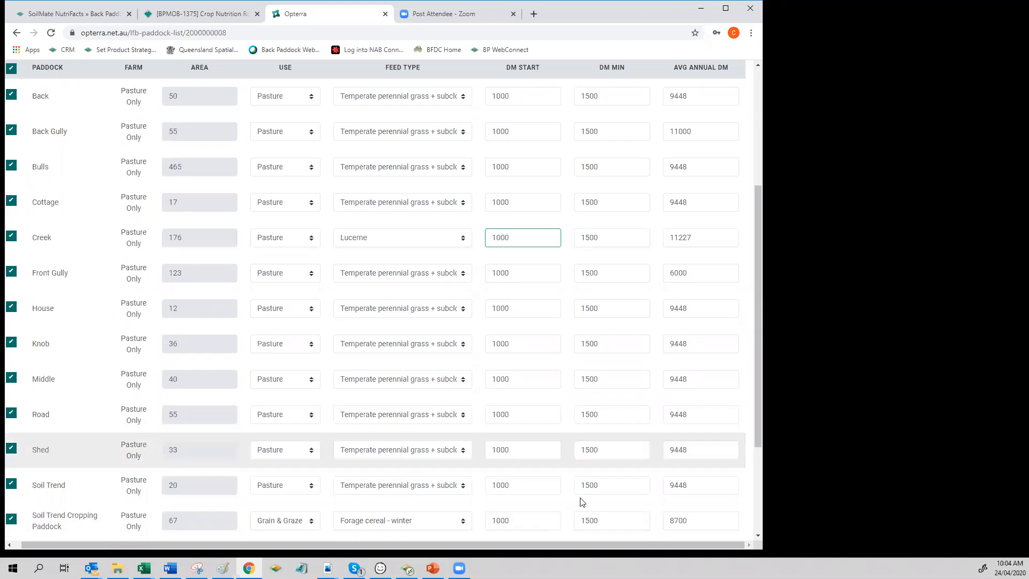
left_click(505, 524)
double_click(505, 524)
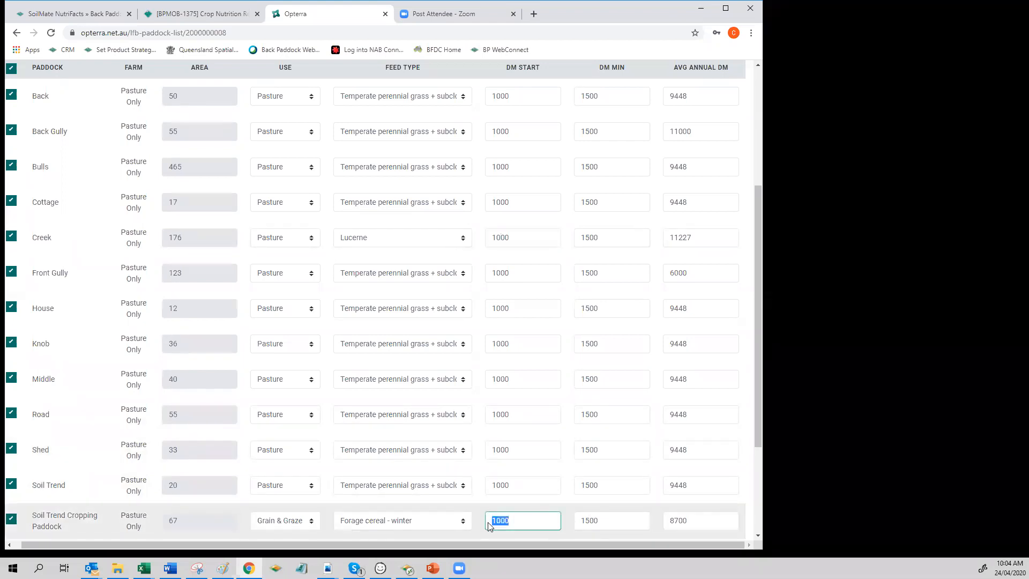
type("400")
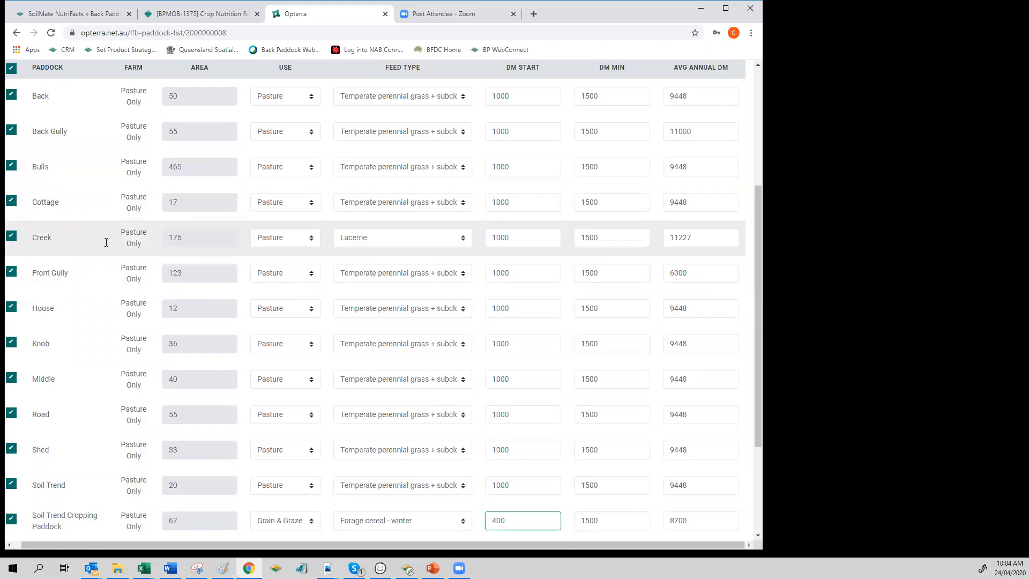
Step: Set the DM min of Creek to 500 and save the paddock entries
left_click_drag(598, 234, 564, 239)
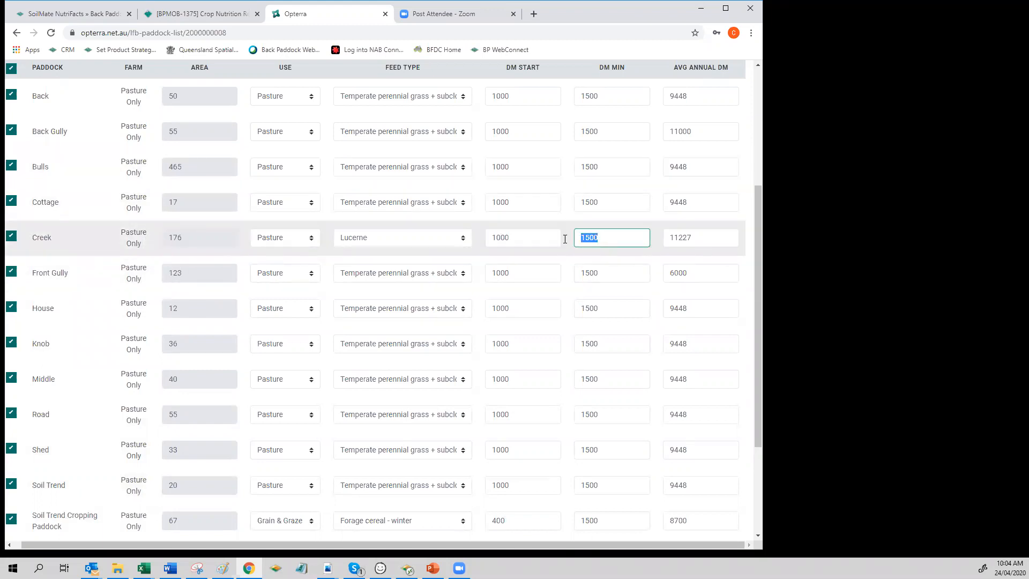
type("000")
left_click(567, 337)
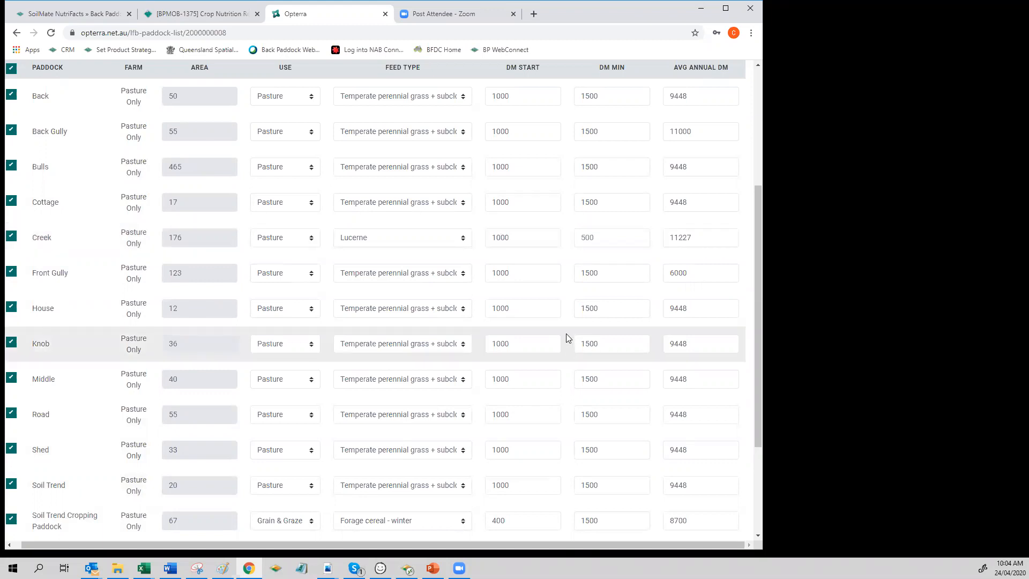
scroll(175, 359, "down", 1)
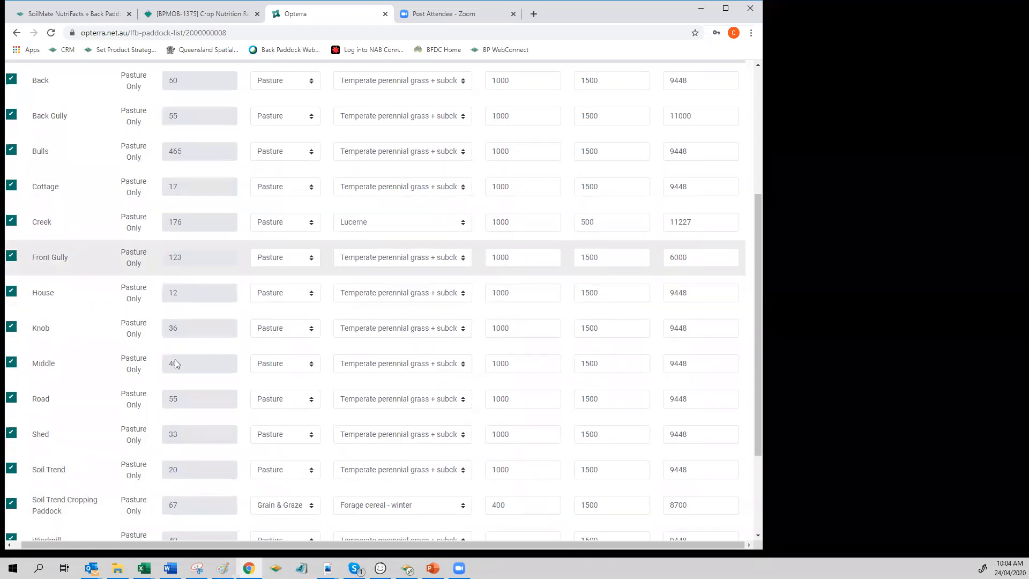
scroll(175, 364, "down", 3)
left_click(14, 441)
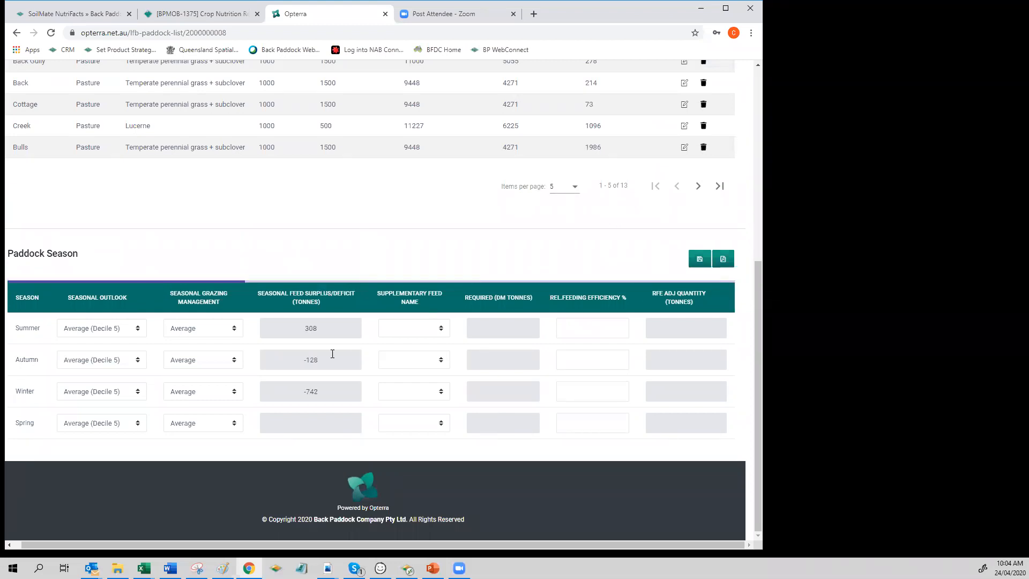
Step: Review the mob plan's cattle mobs with their weights, sale dates and DSE figures
scroll(322, 252, "up", 5)
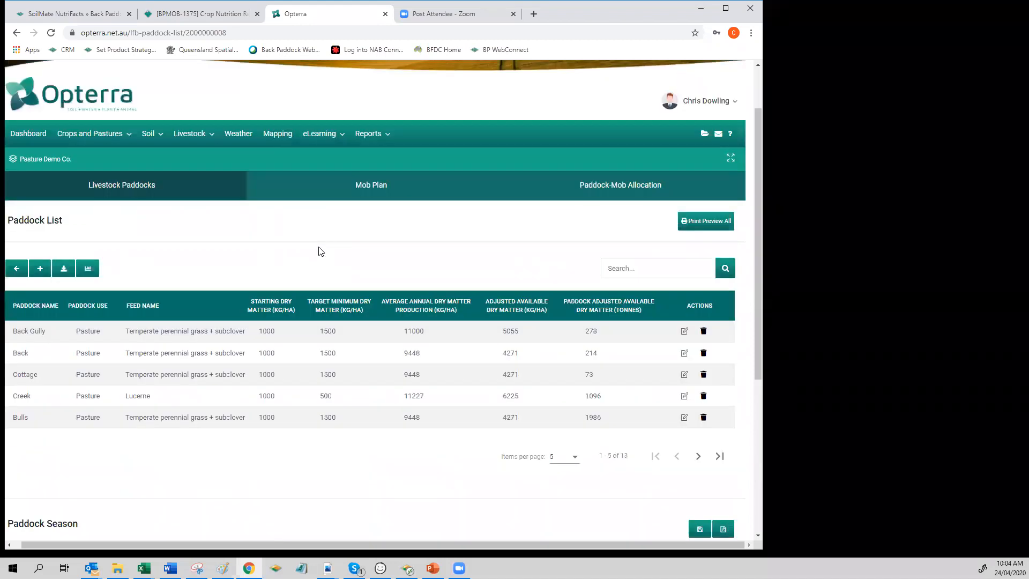
left_click(368, 190)
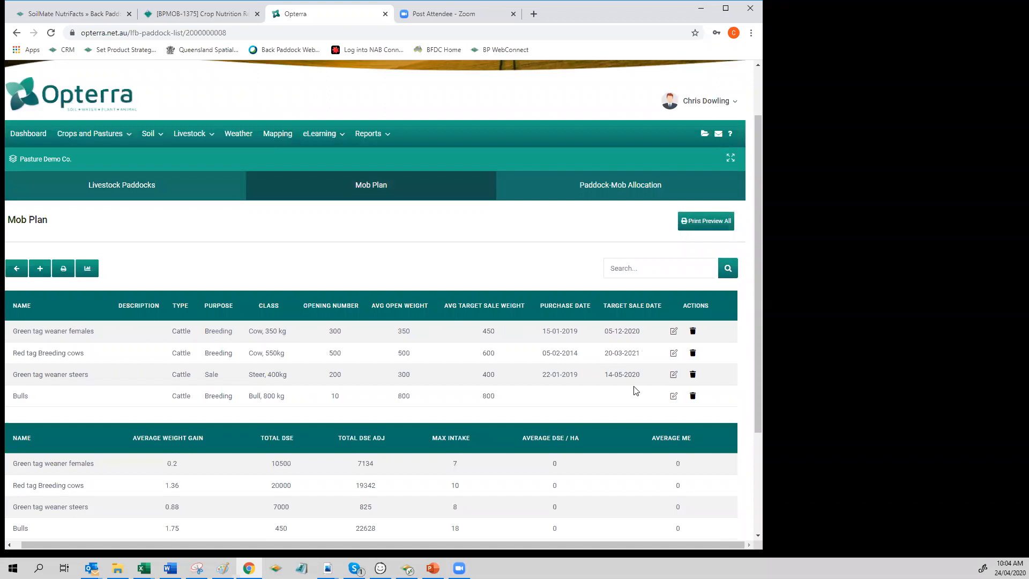
scroll(568, 348, "down", 2)
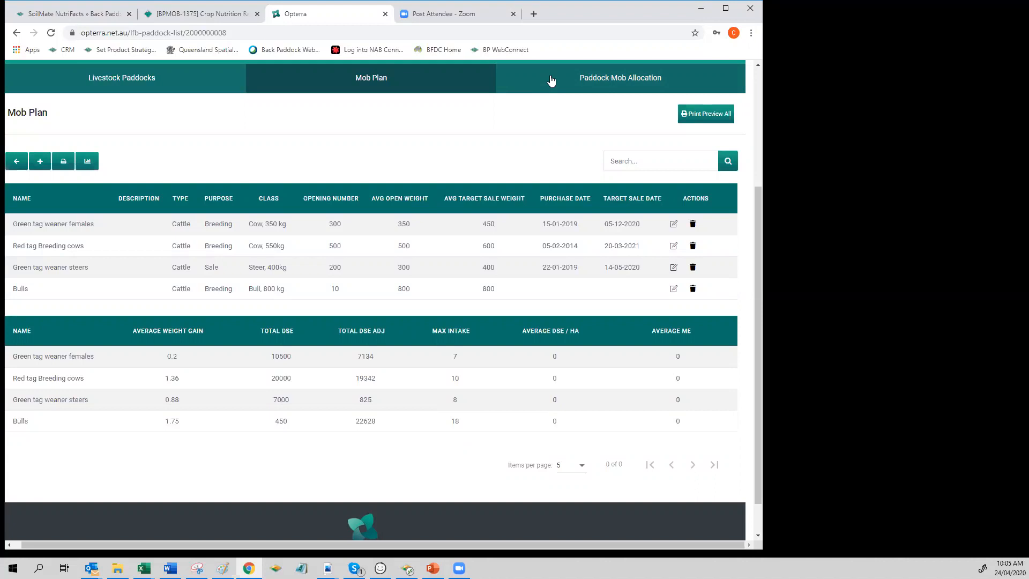
Step: Open the Back Gully record from the livestock paddock list and set its average annual DM production to 11100
left_click(181, 86)
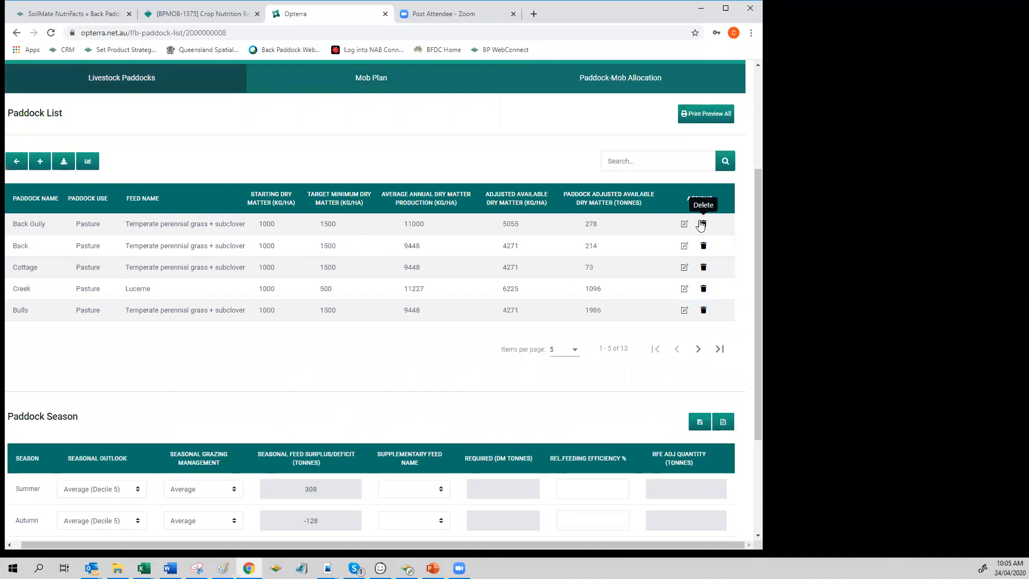
left_click(684, 225)
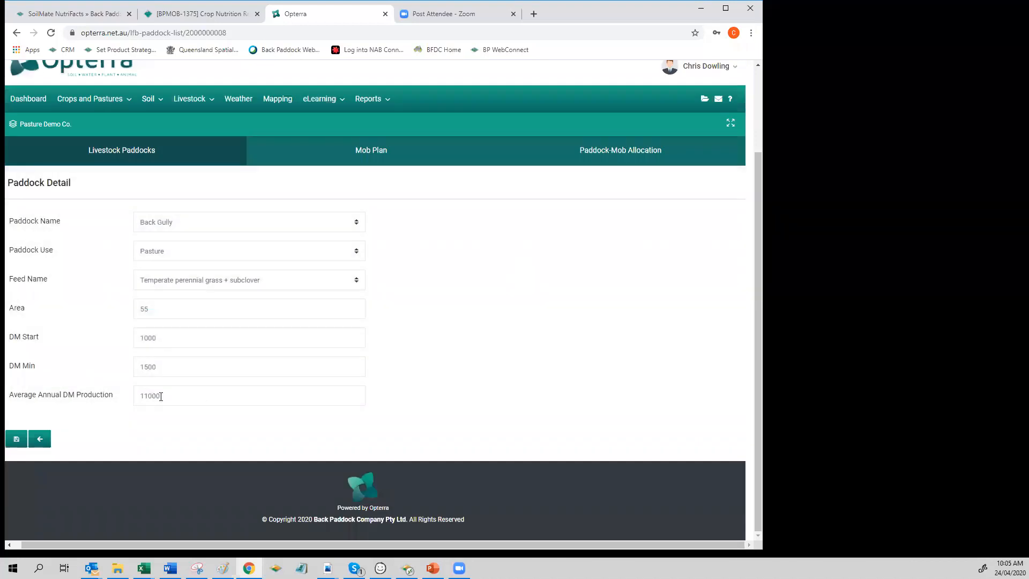
type("115")
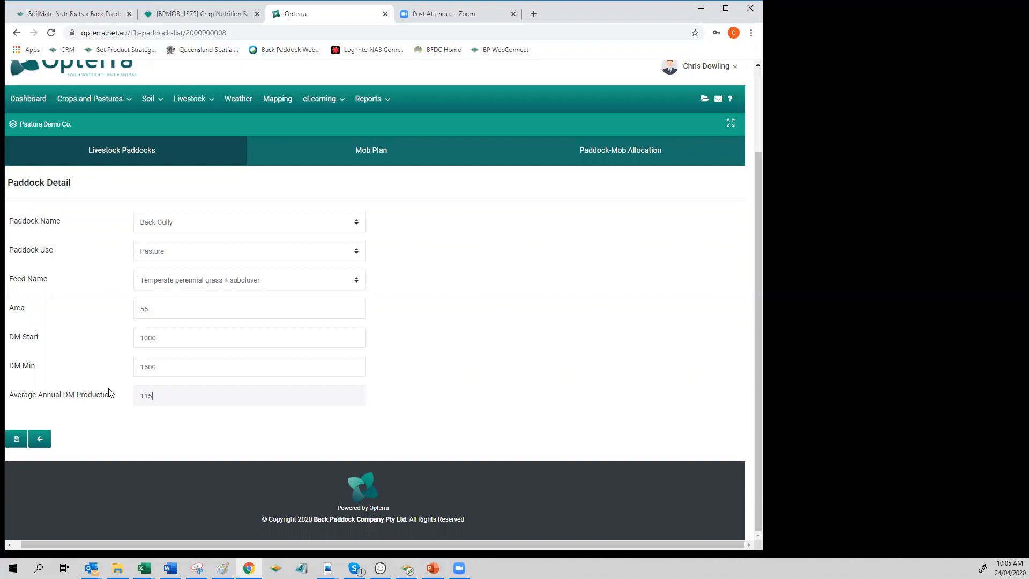
key("BackSpace")
key("BackSpace")
key("BackSpace")
type("11100")
Step: Set Back Gully's DM start to 800 and save the paddock detail
key("shift+Tab")
key("shift+Tab")
type("800")
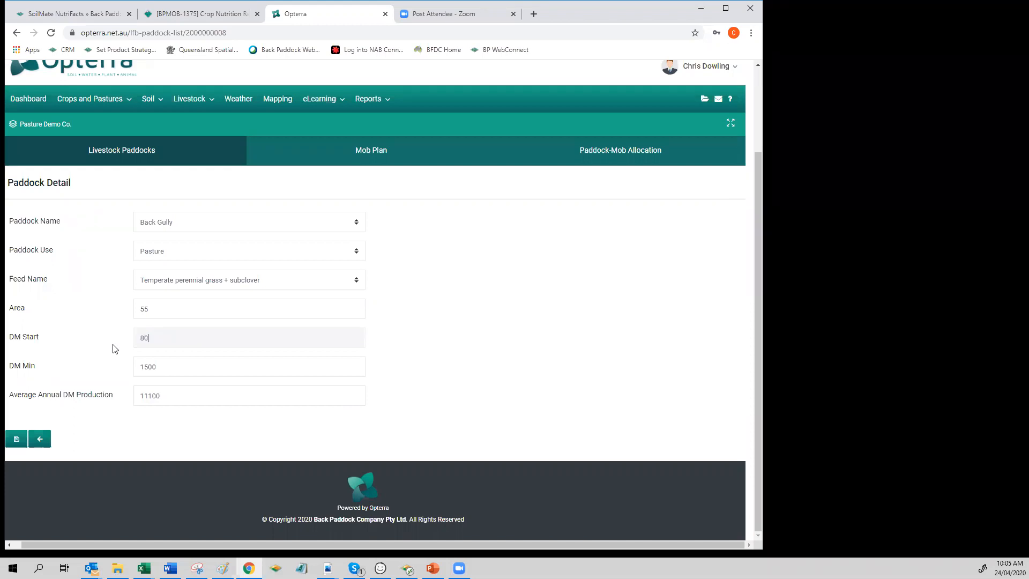
left_click(15, 445)
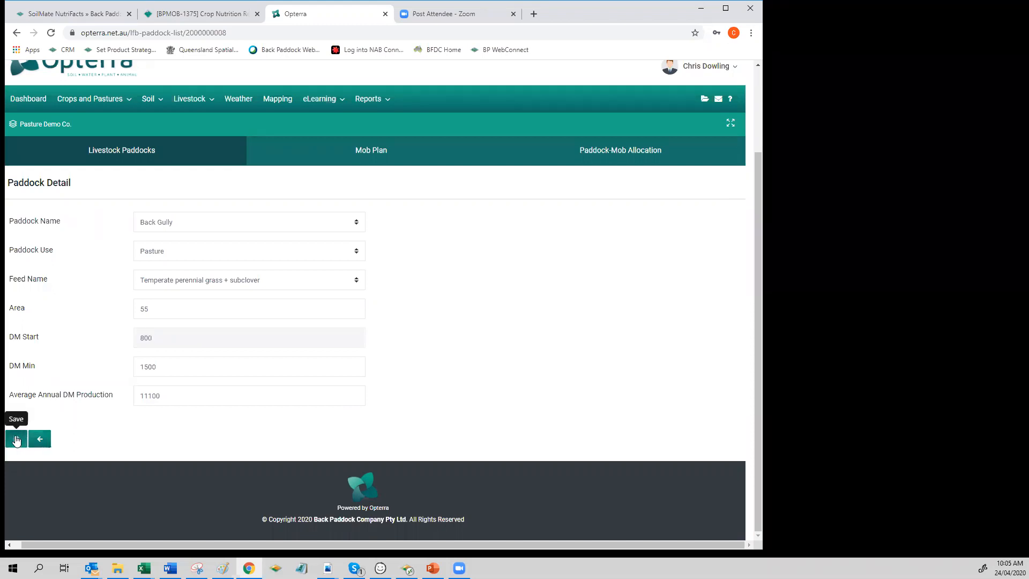
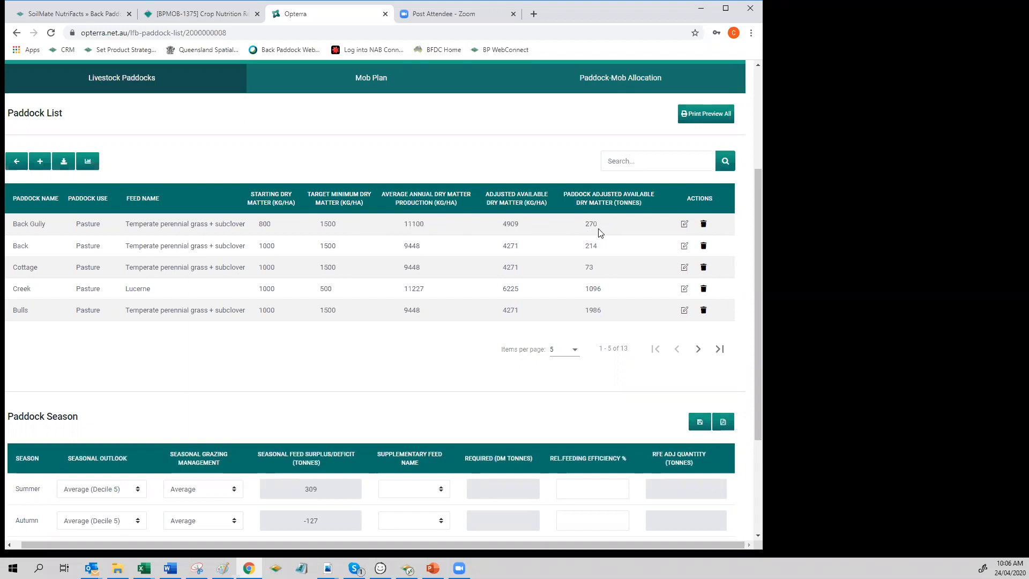
Step: Show 25 items per page in the Paddock List
scroll(550, 283, "down", 1)
scroll(550, 283, "down", 3)
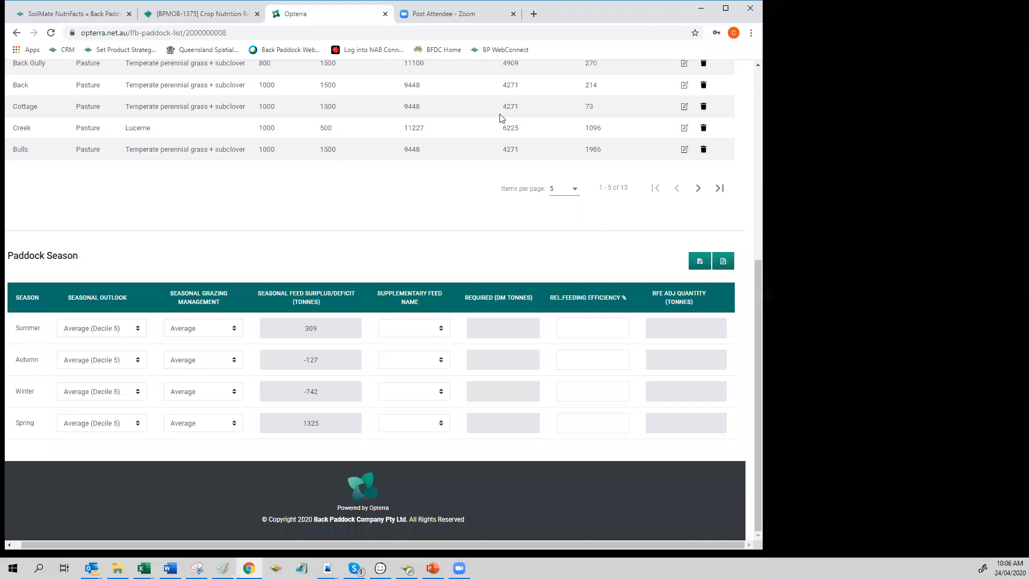
scroll(481, 159, "up", 2)
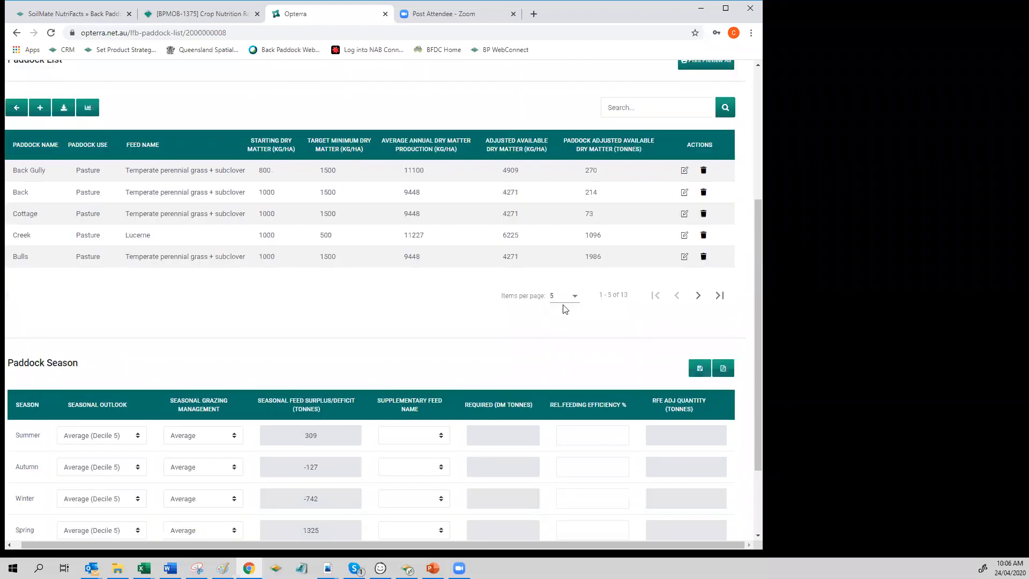
left_click(575, 296)
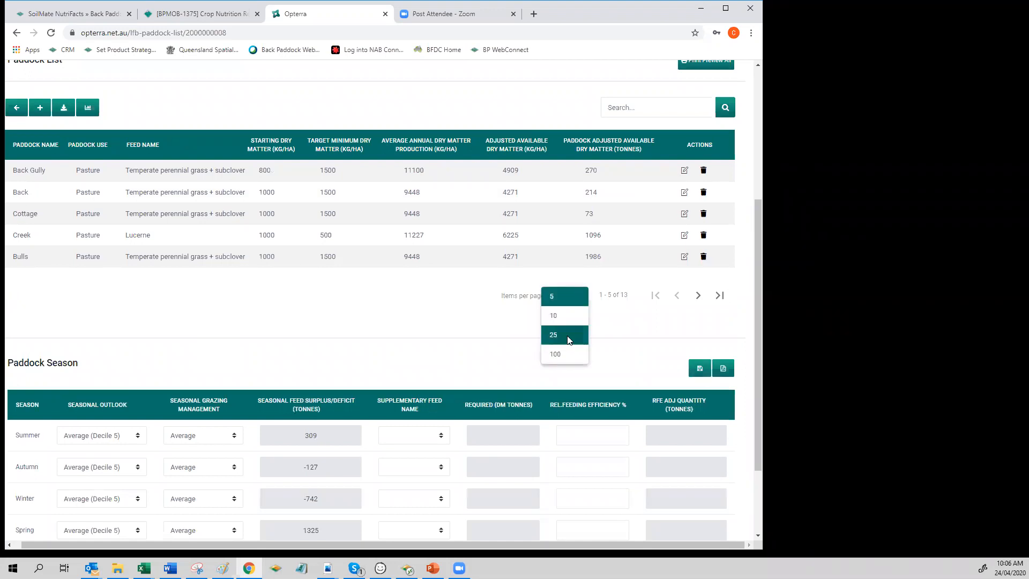
left_click(569, 339)
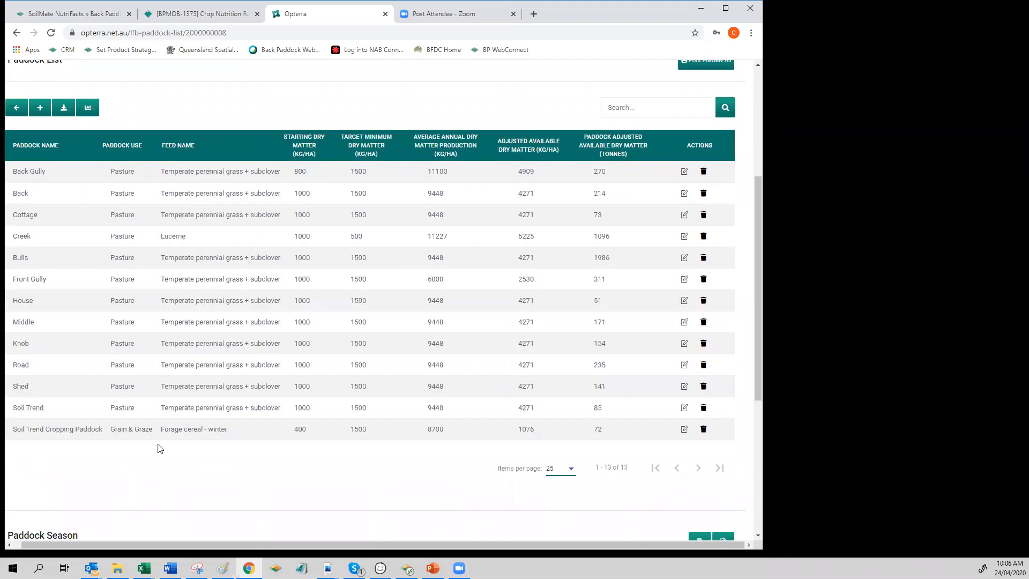
Step: Set the Winter seasonal outlook to Good (Decile 8) in the Paddock Season table
scroll(362, 376, "down", 5)
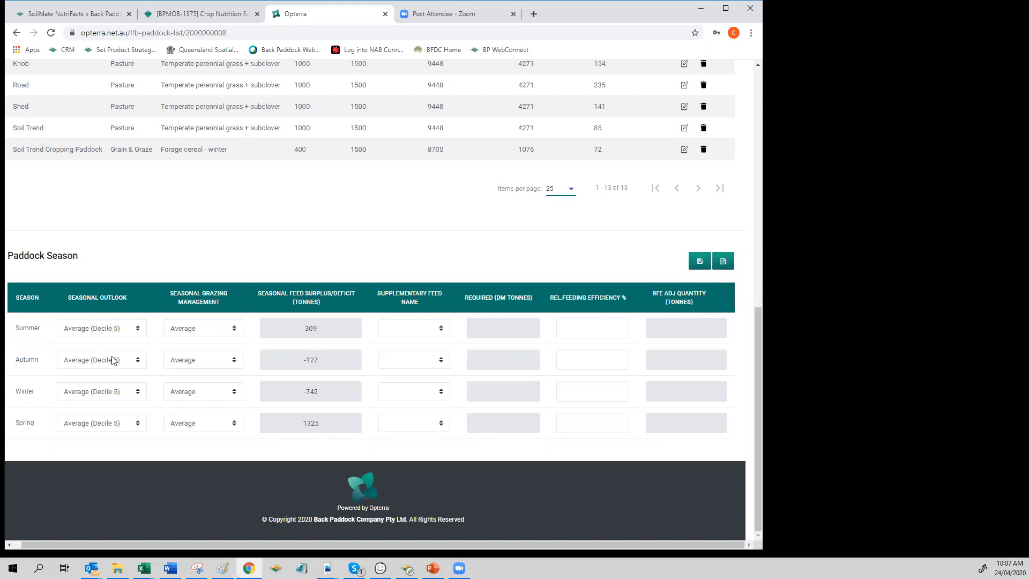
left_click(137, 394)
left_click(110, 444)
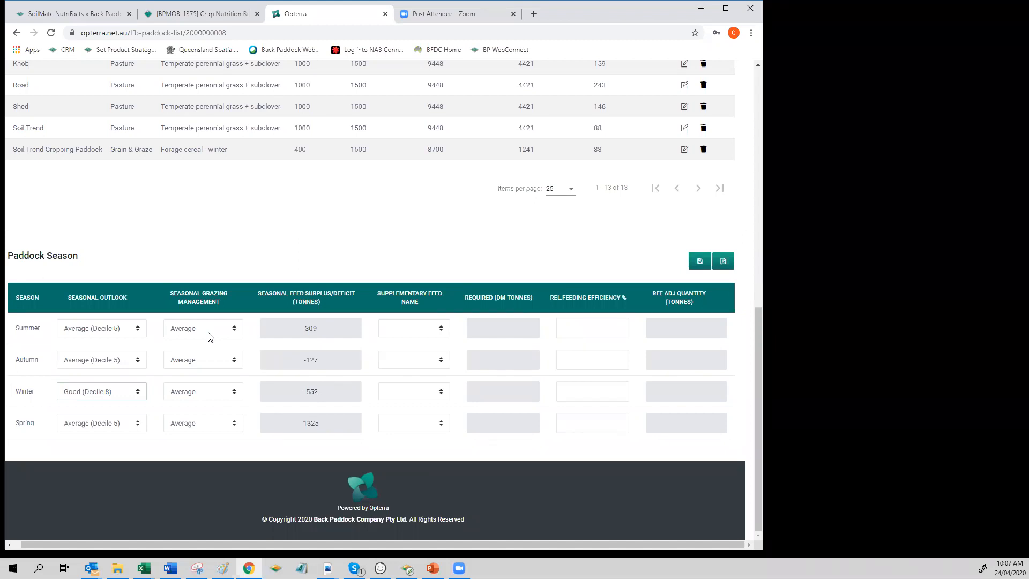
Step: Try Poor as the seasonal grazing management for Spring, and set it back to Average
left_click(234, 332)
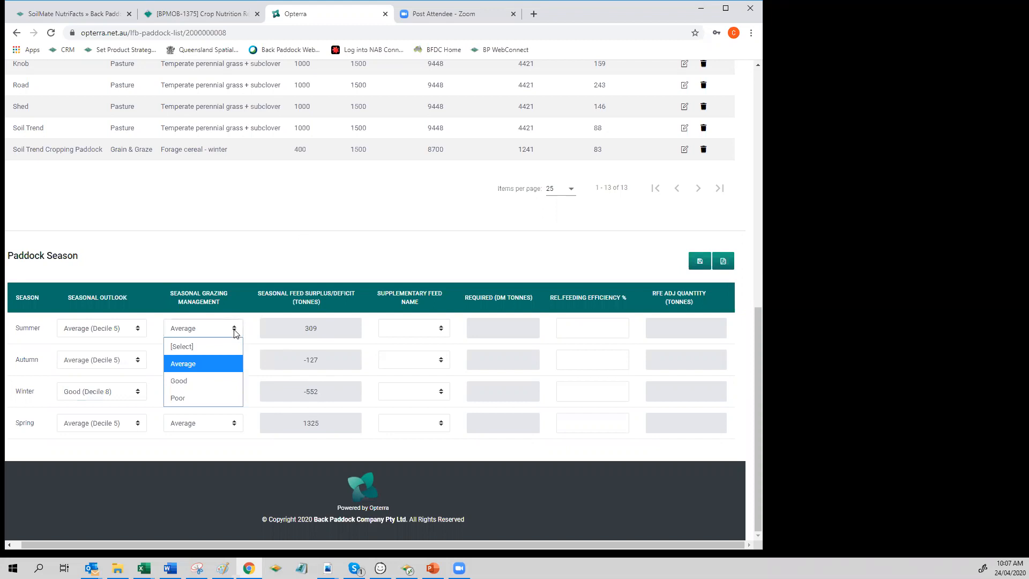
left_click(234, 333)
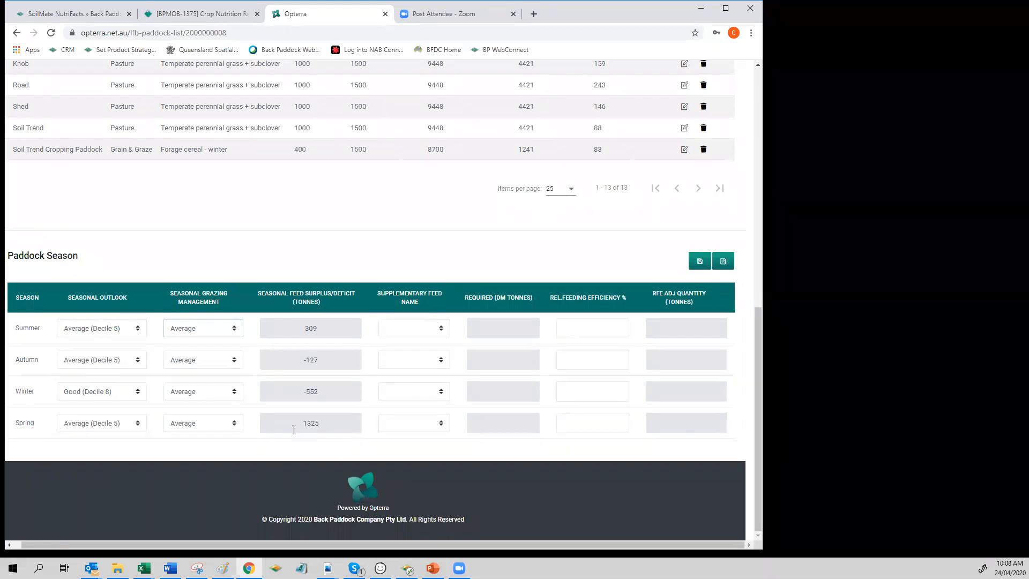
left_click(234, 427)
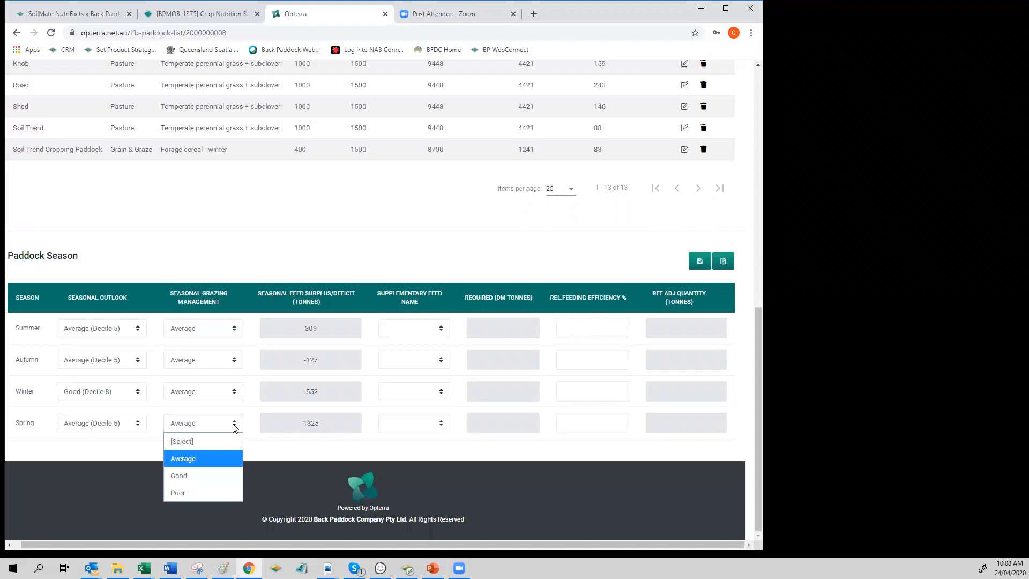
left_click(215, 491)
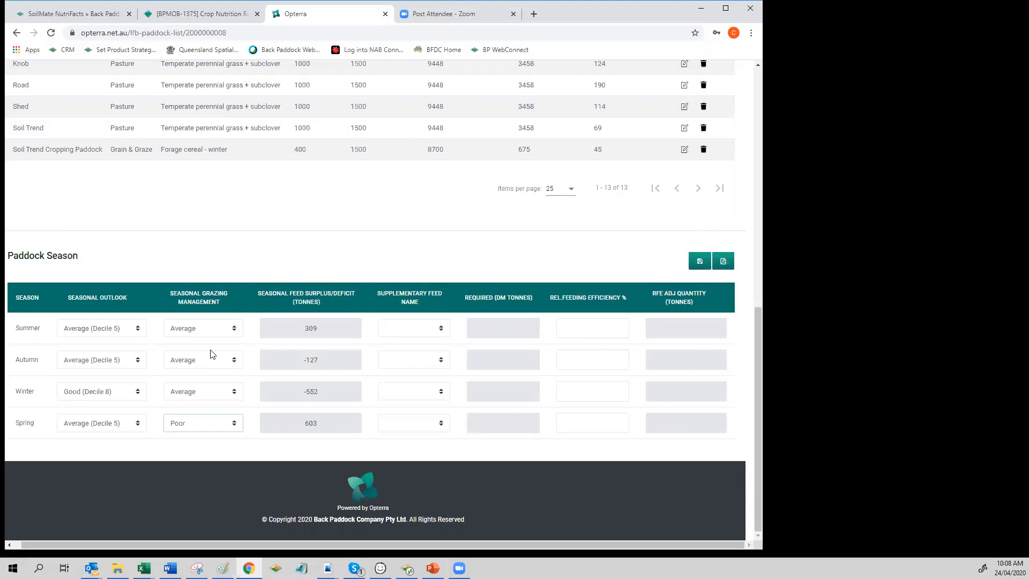
left_click(235, 427)
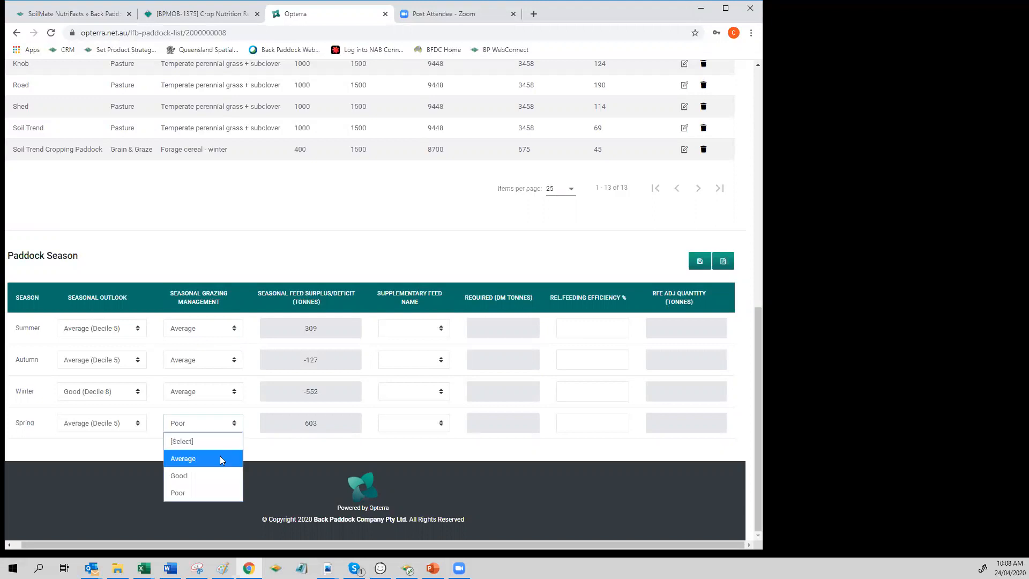
left_click(219, 456)
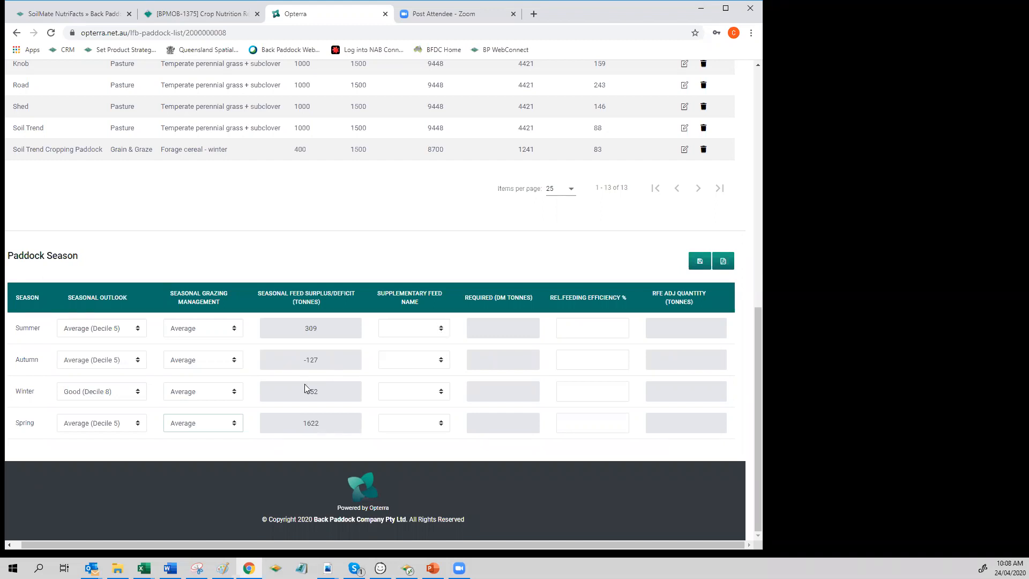
Step: Choose Straw - stubble as the supplementary feed for Autumn and Cereal hay for Winter
left_click(442, 362)
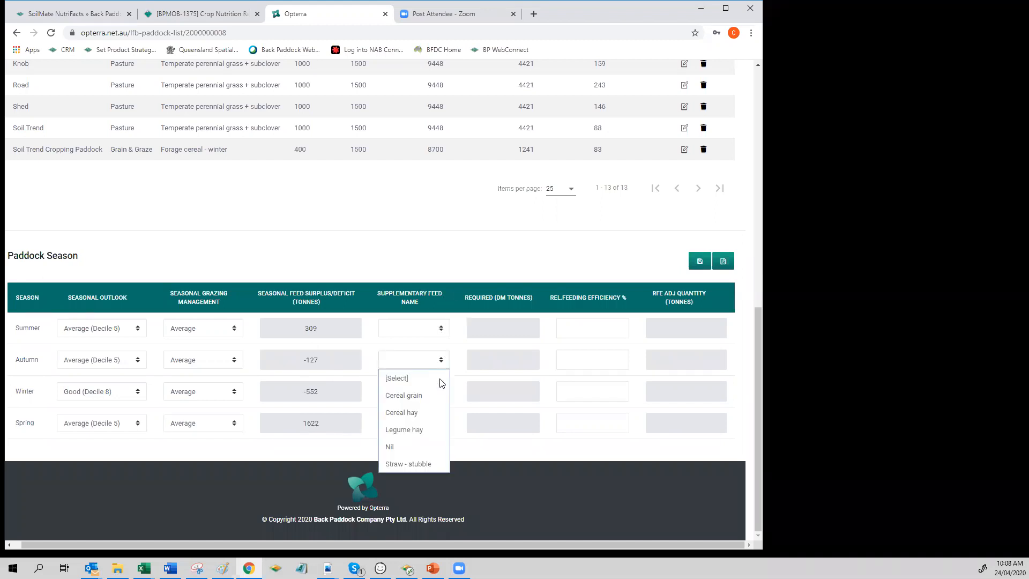
left_click(422, 464)
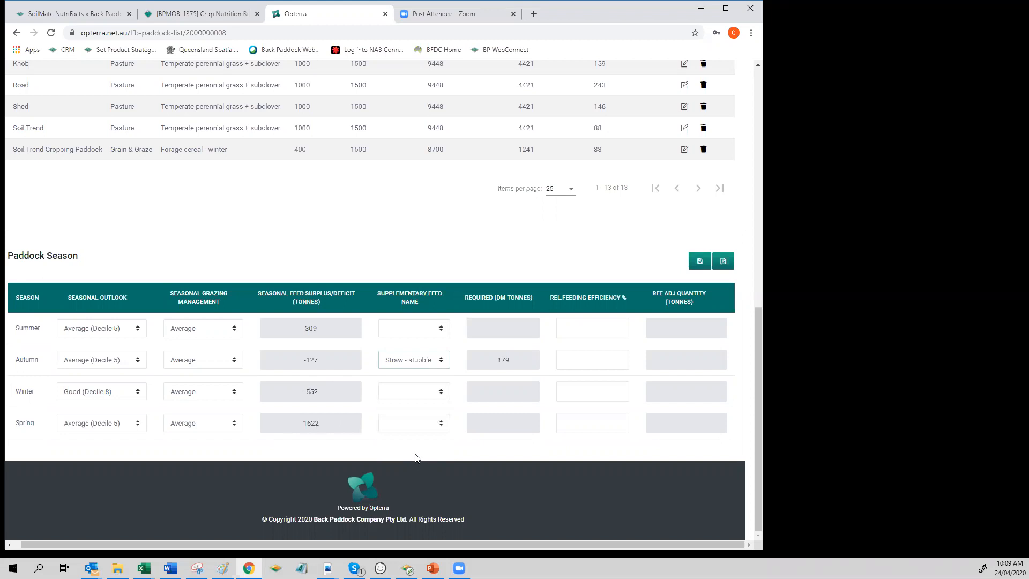
left_click(429, 392)
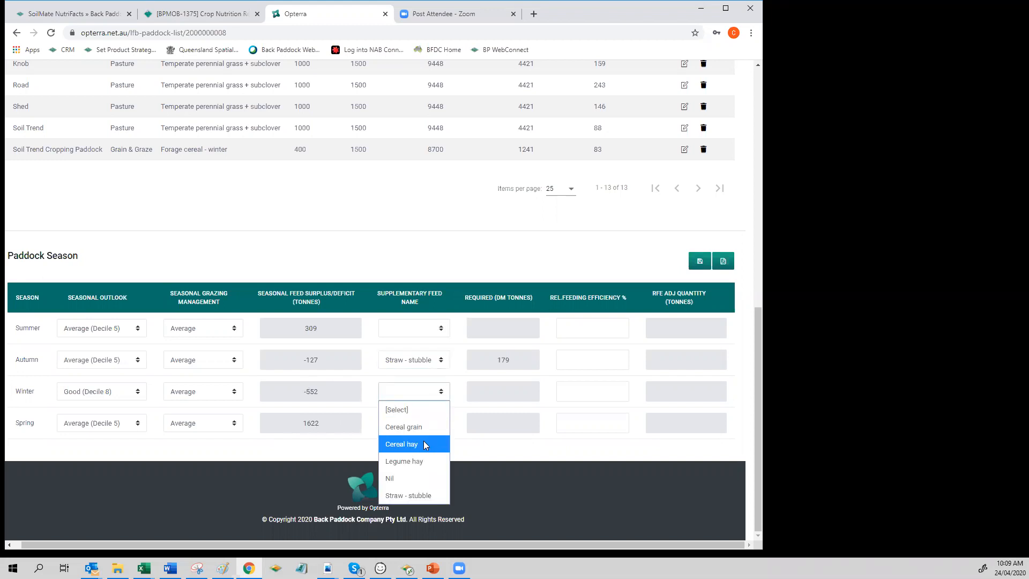
left_click(423, 444)
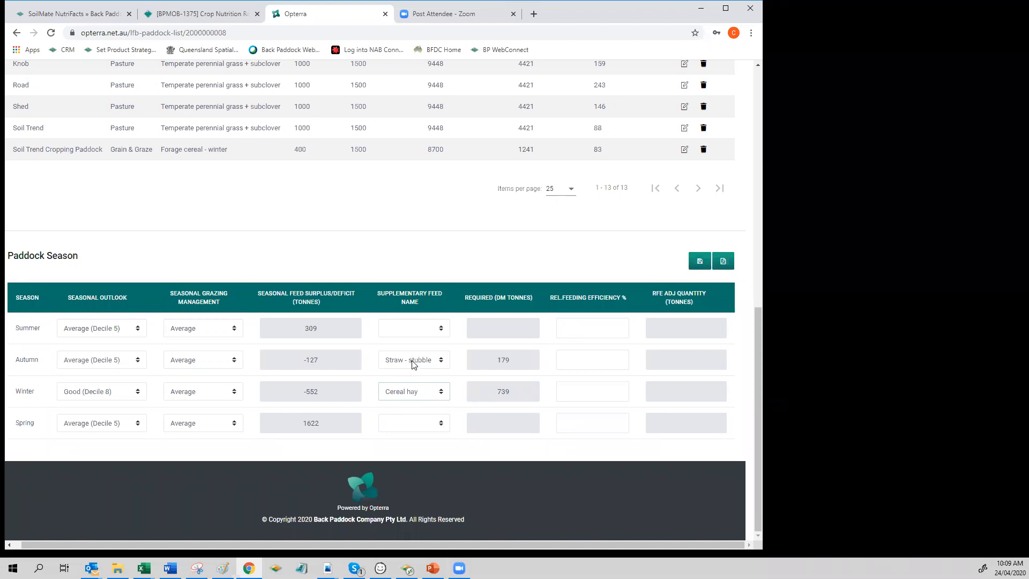
Step: Set the relative feeding efficiency to 120% for both Autumn and Winter
left_click(581, 367)
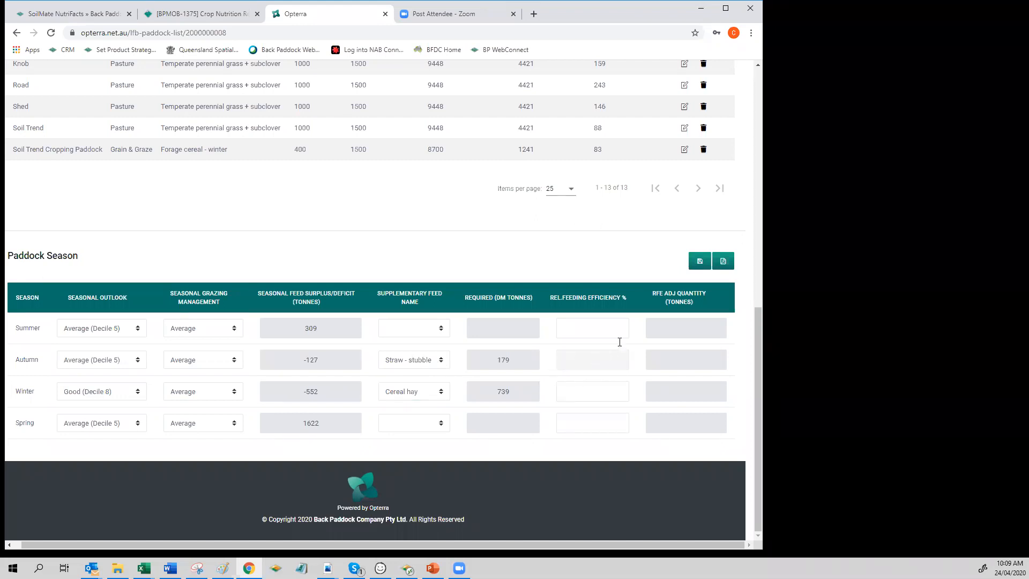
type("1200")
key("BackSpace")
left_click(586, 394)
type("120")
left_click(586, 336)
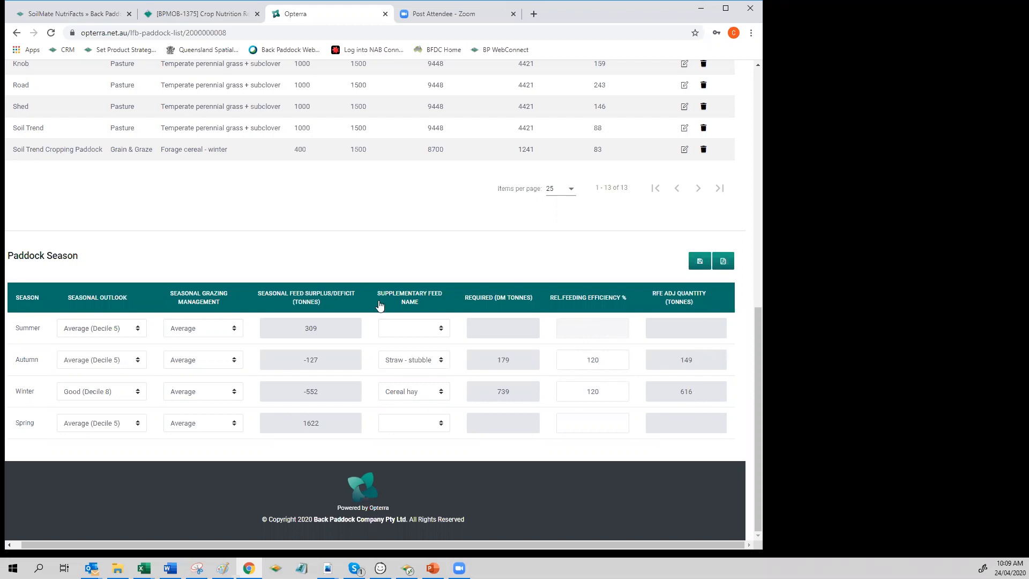
Step: Display the Dry matter required vs Dry matter available chart for the paddock list
scroll(380, 305, "up", 3)
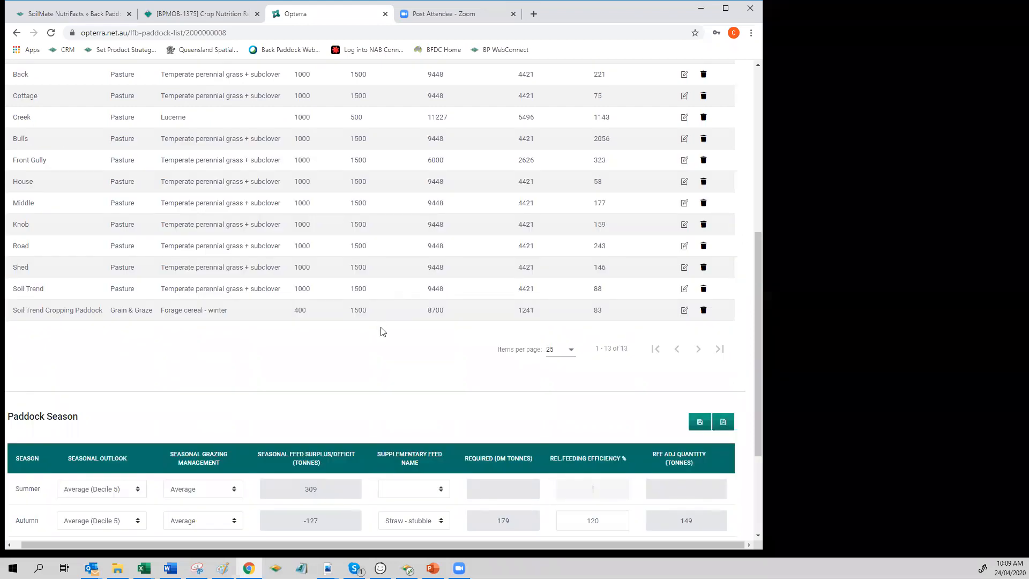
scroll(383, 331, "up", 4)
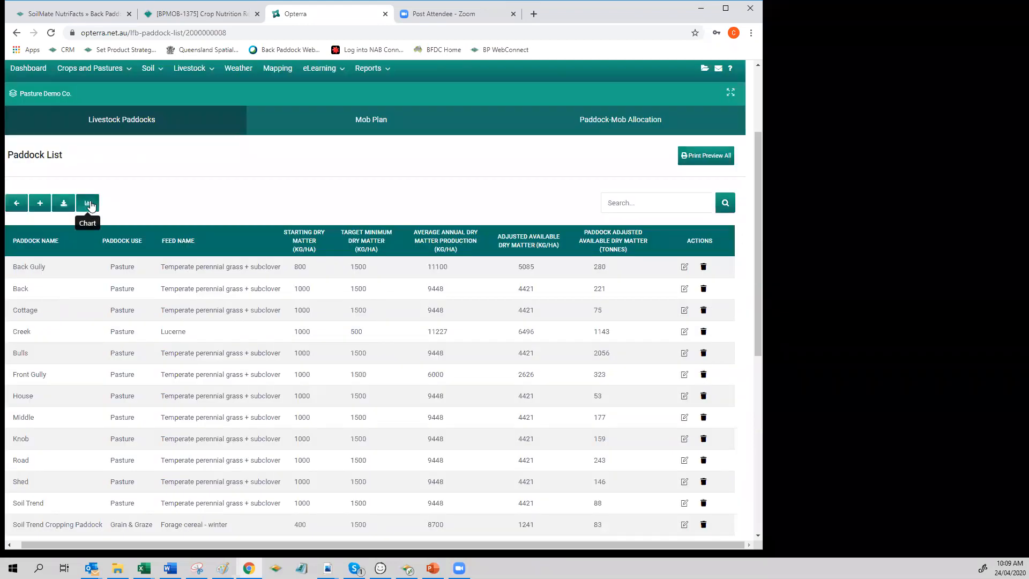
left_click(88, 204)
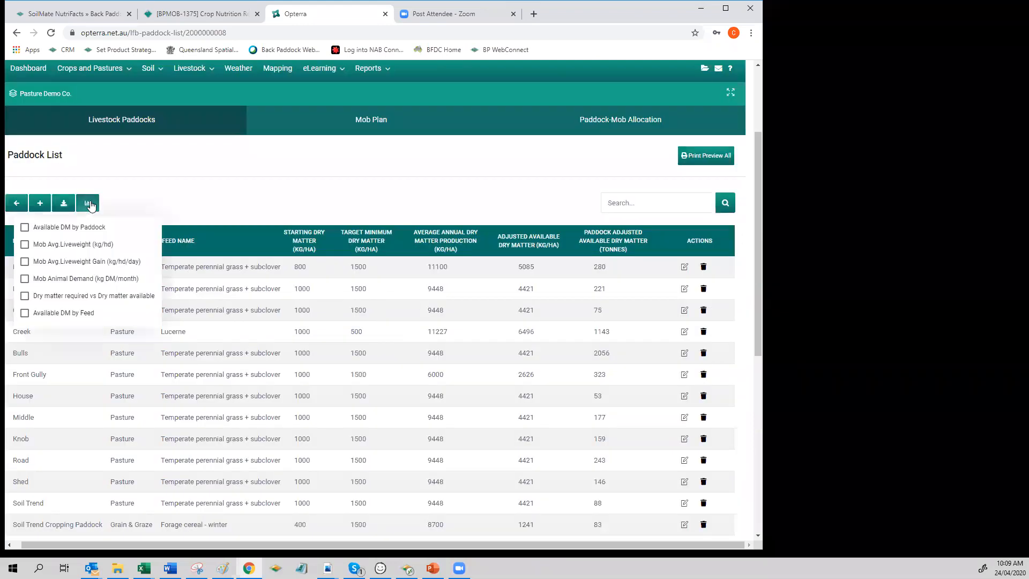
left_click(47, 302)
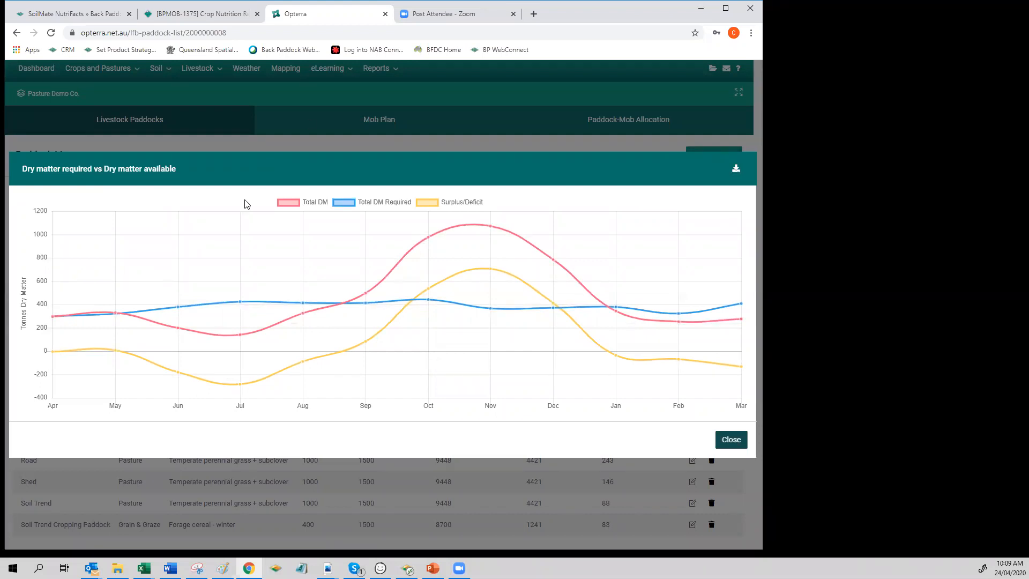
Step: Isolate the Total DM and Total DM Required curves in turn, restore all series including Surplus/Deficit, and close the chart
left_click(426, 201)
left_click(381, 201)
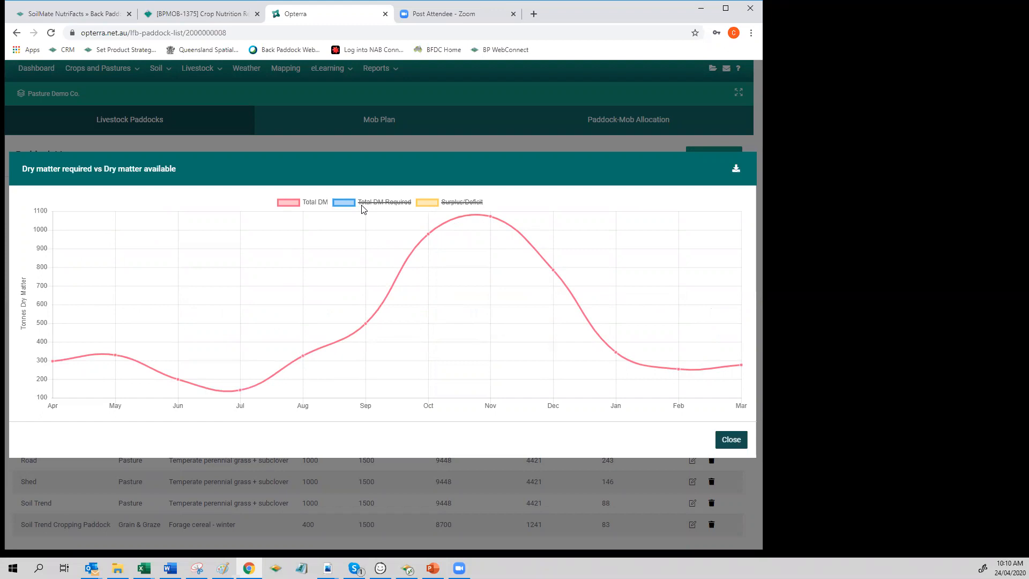
left_click(309, 203)
left_click(344, 206)
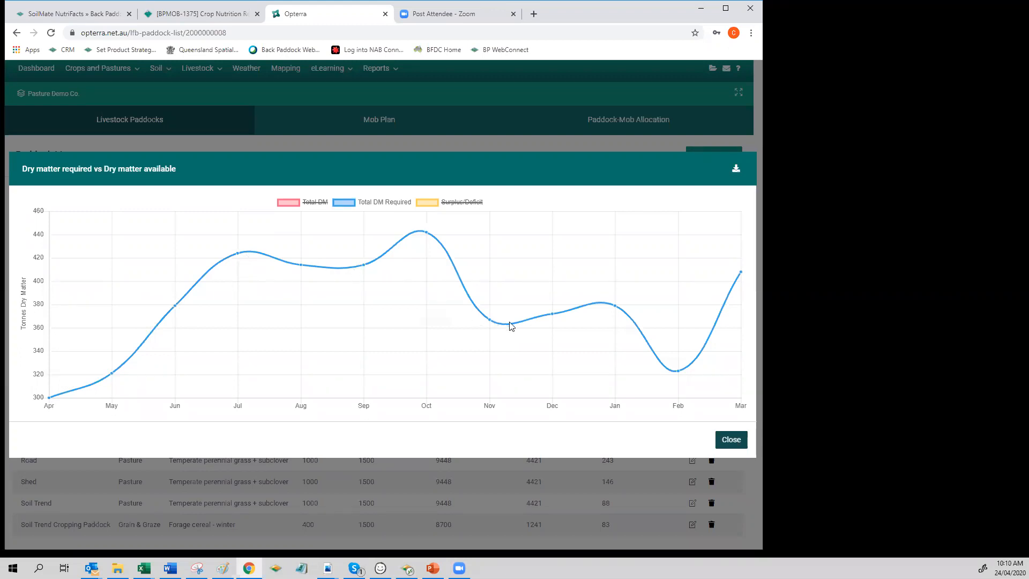
left_click(346, 202)
left_click(308, 202)
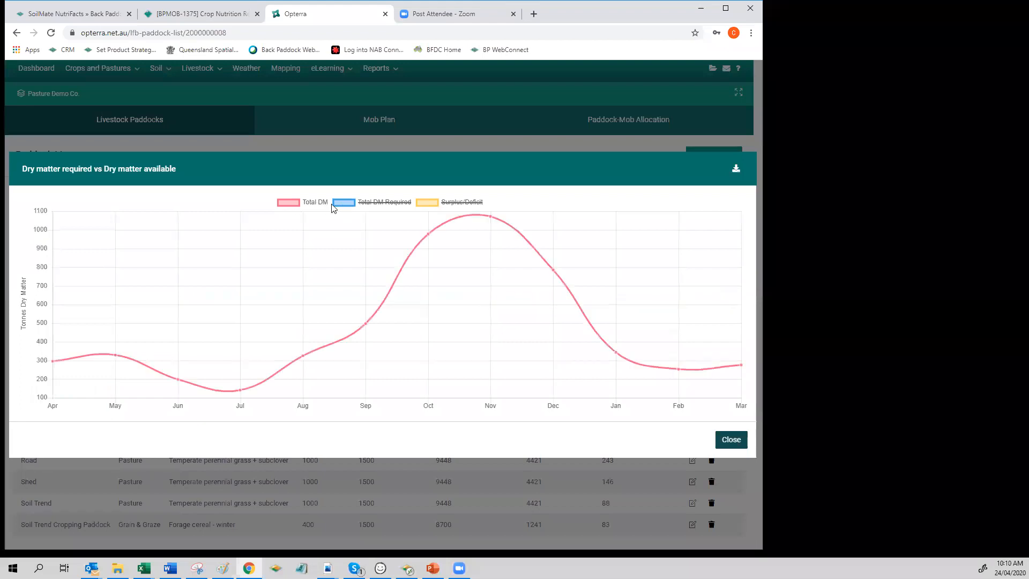
left_click(405, 205)
left_click(426, 203)
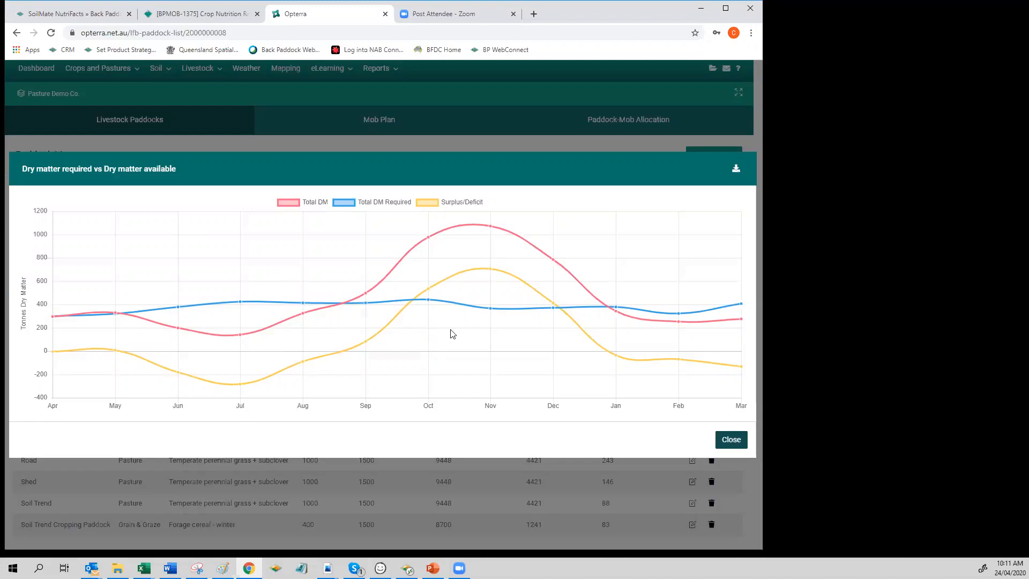
left_click(738, 441)
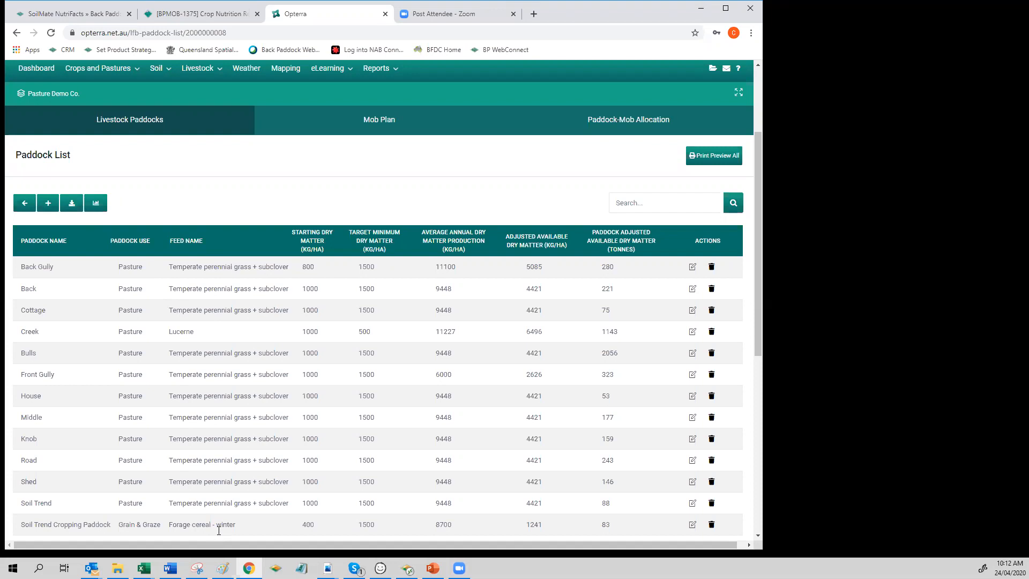
Step: Switch to Back Paddock Adviser, turn off the livestock view to examine Soil Trend's 2020 pasture entry, and minimise the program
left_click(701, 8)
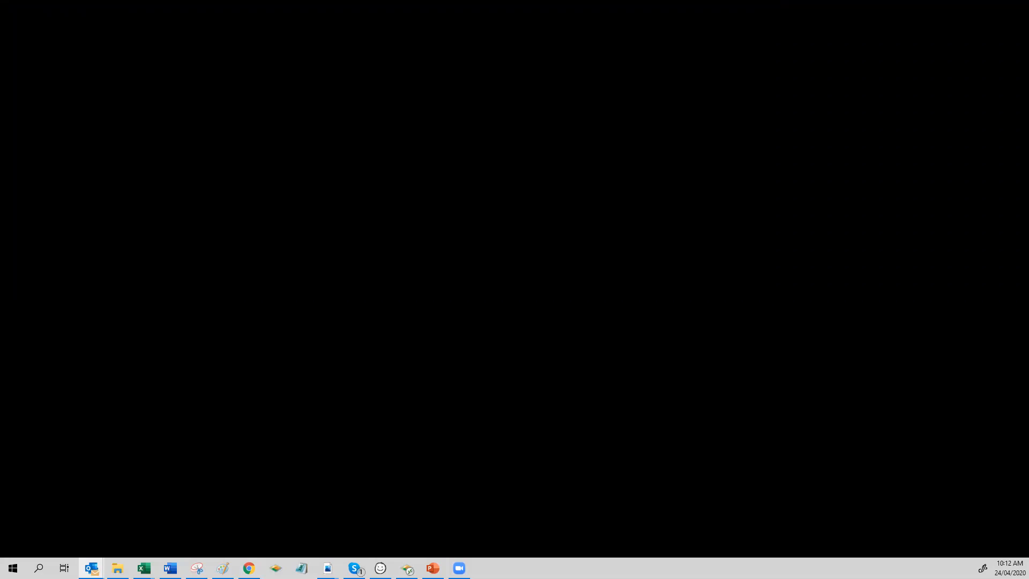
key("alt+Tab")
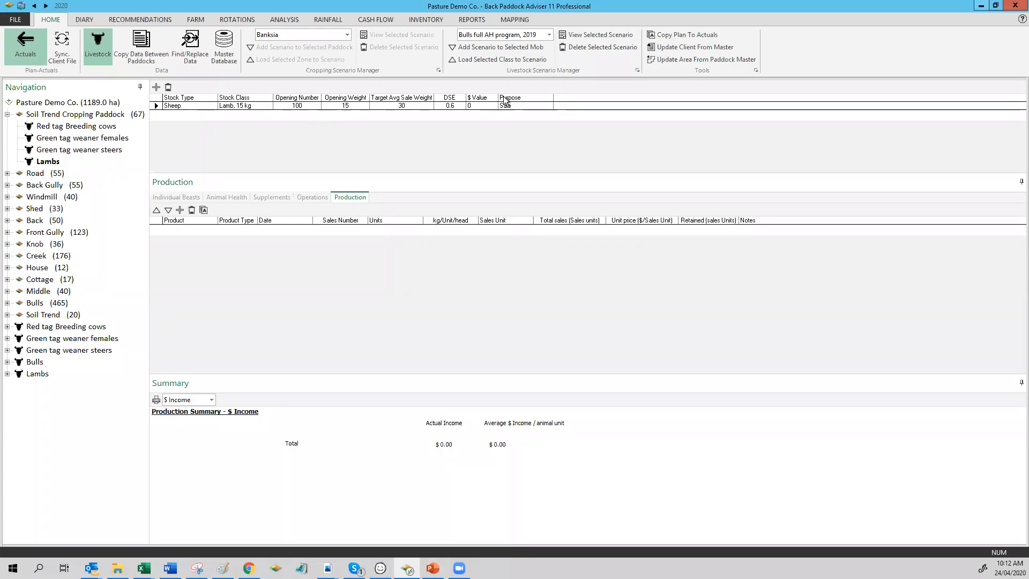
left_click(95, 45)
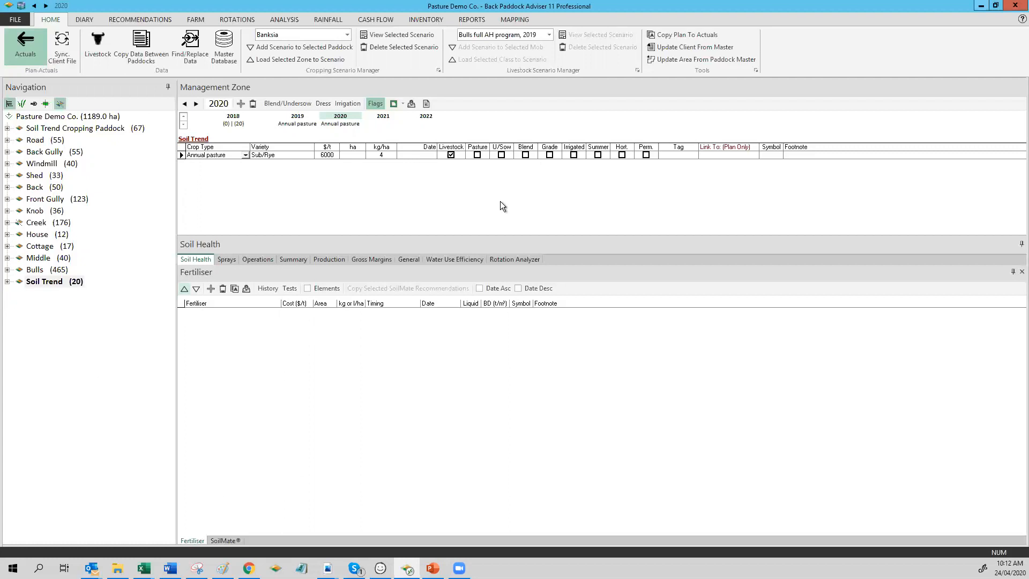
left_click(981, 6)
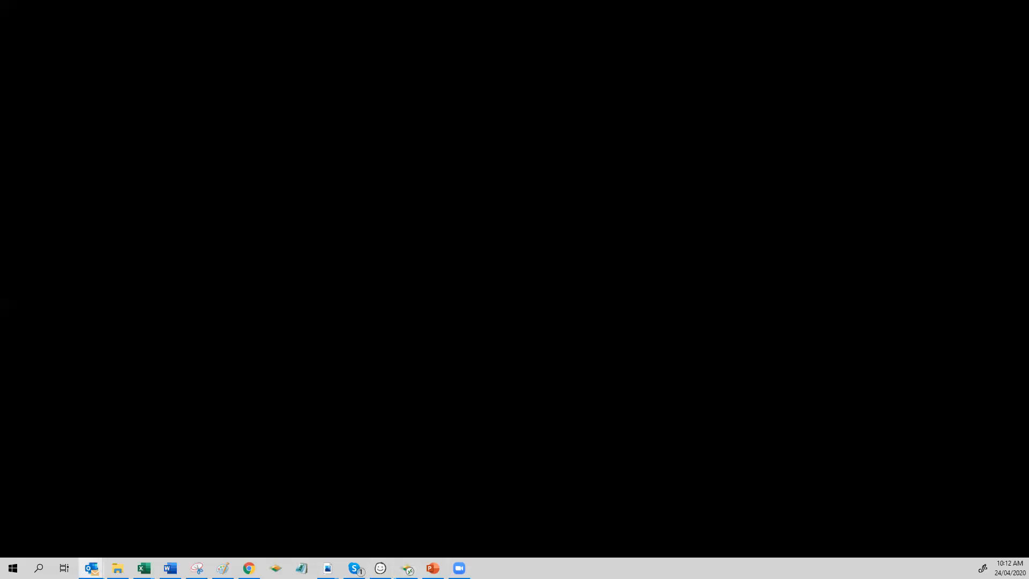
Step: Return to Opterra in Chrome, examine the Available DM by Feed chart, and close it
left_click(248, 568)
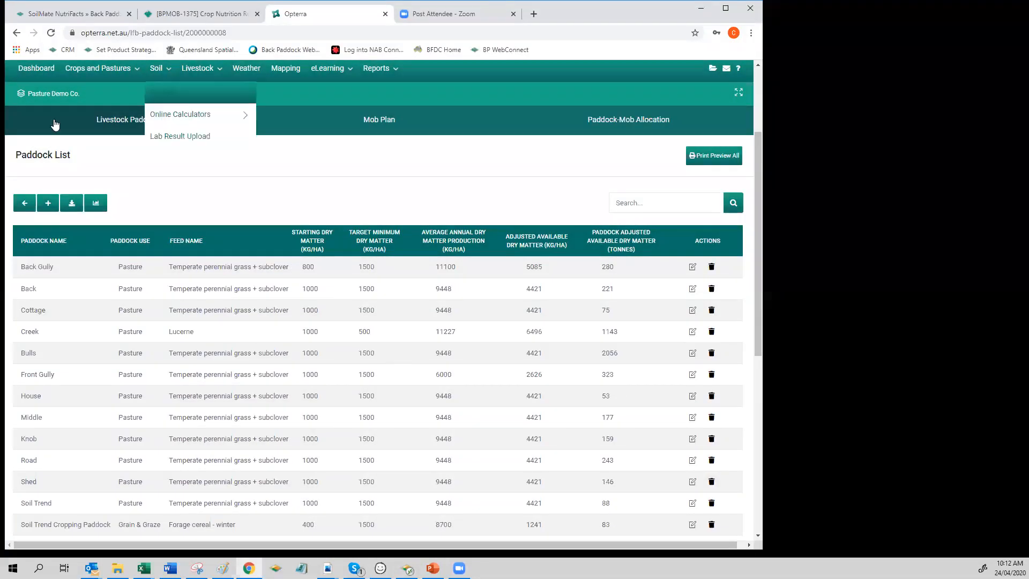
left_click(96, 204)
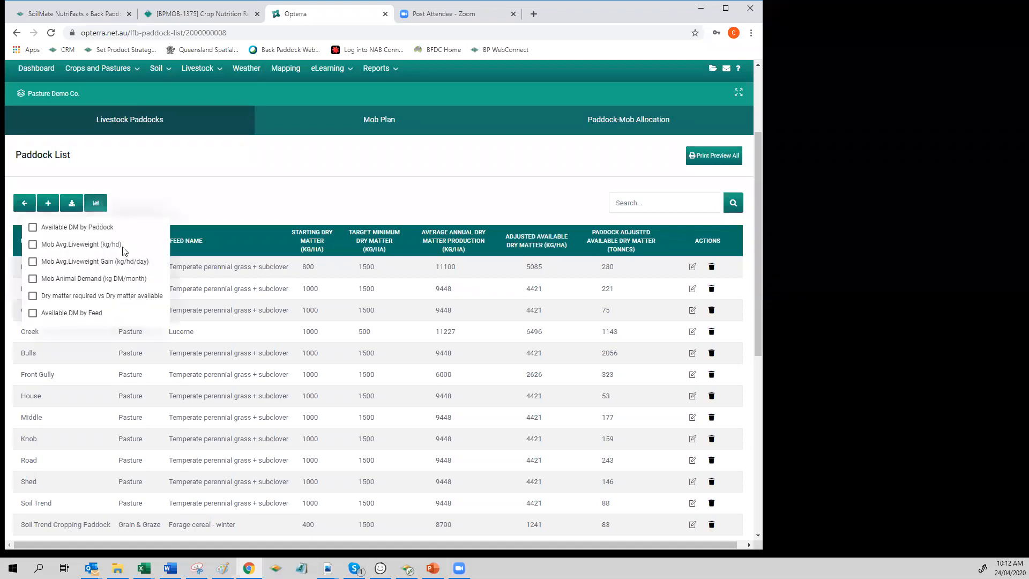
left_click(72, 316)
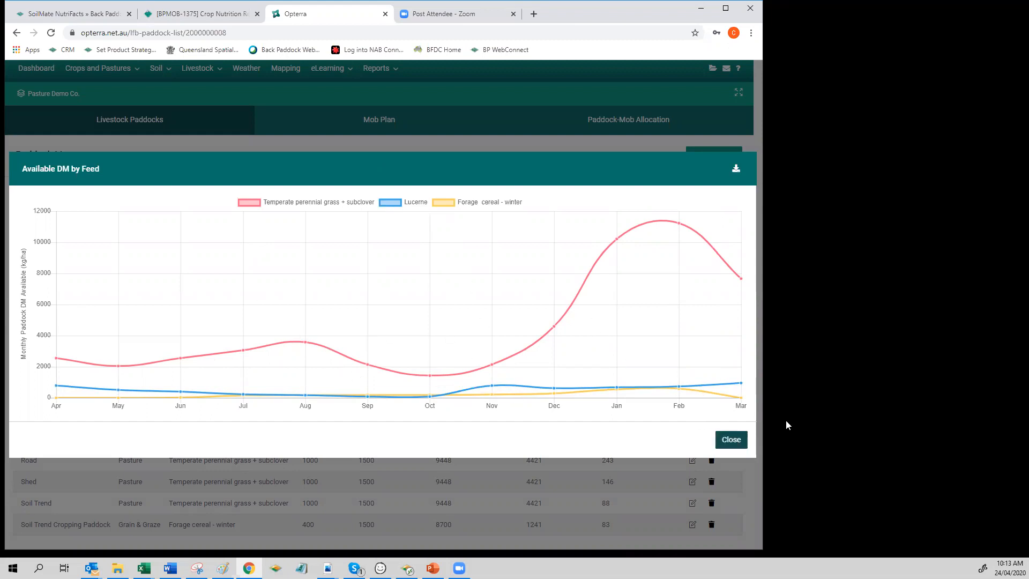
left_click(733, 441)
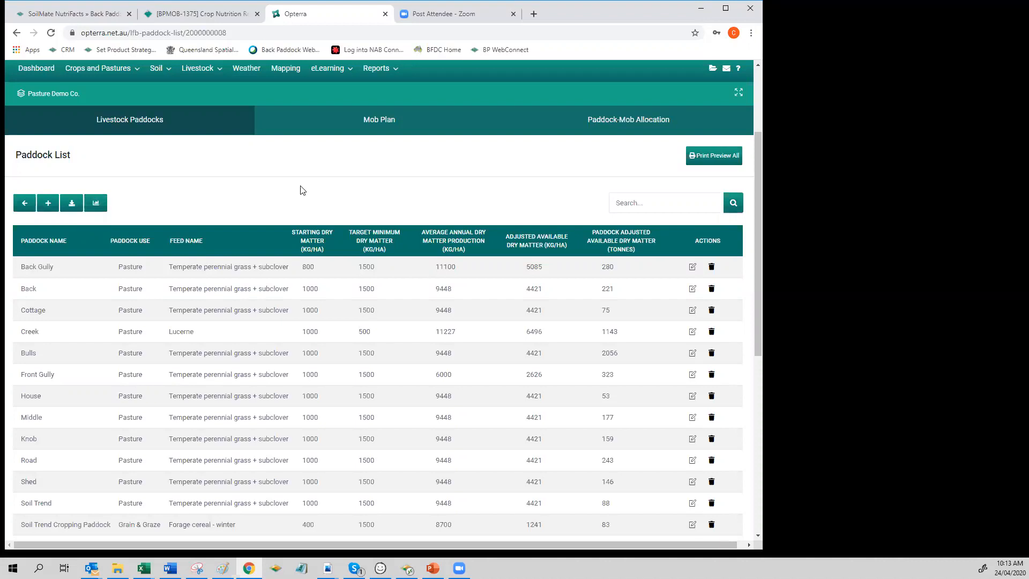
Step: Review the paddock list and save its Paddock Season settings
scroll(301, 190, "down", 4)
scroll(301, 190, "down", 2)
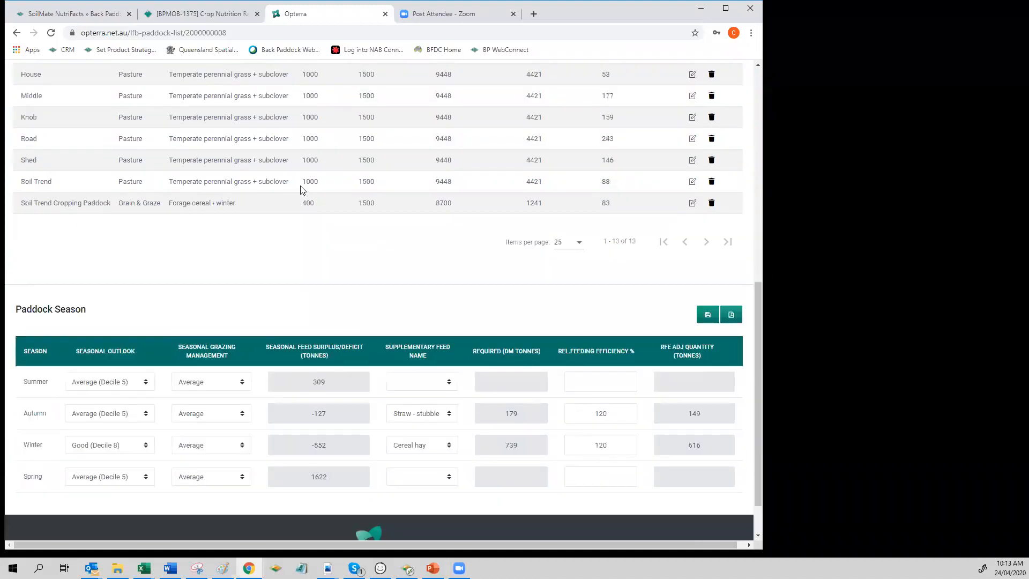
scroll(298, 188, "up", 9)
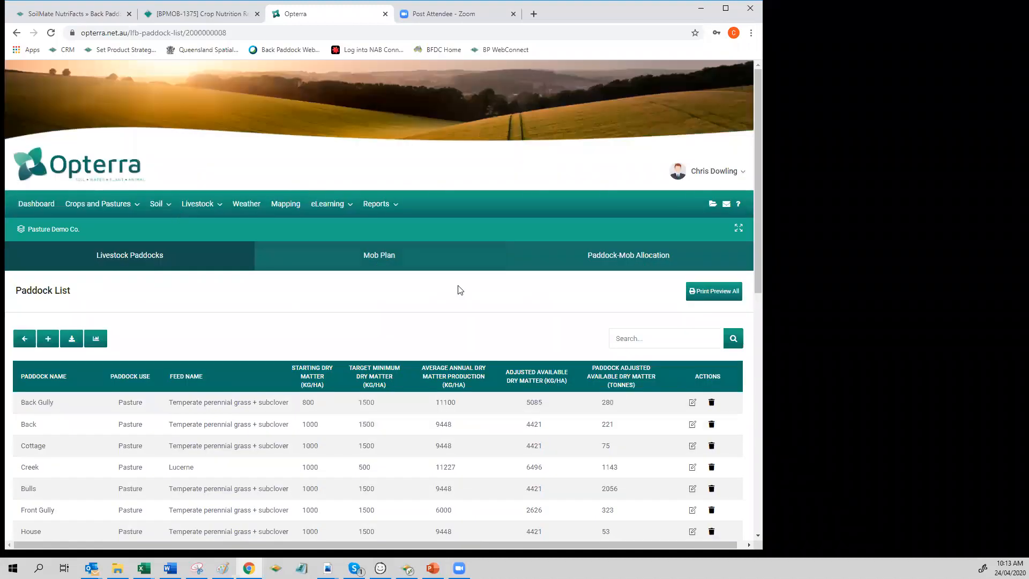
scroll(457, 290, "down", 10)
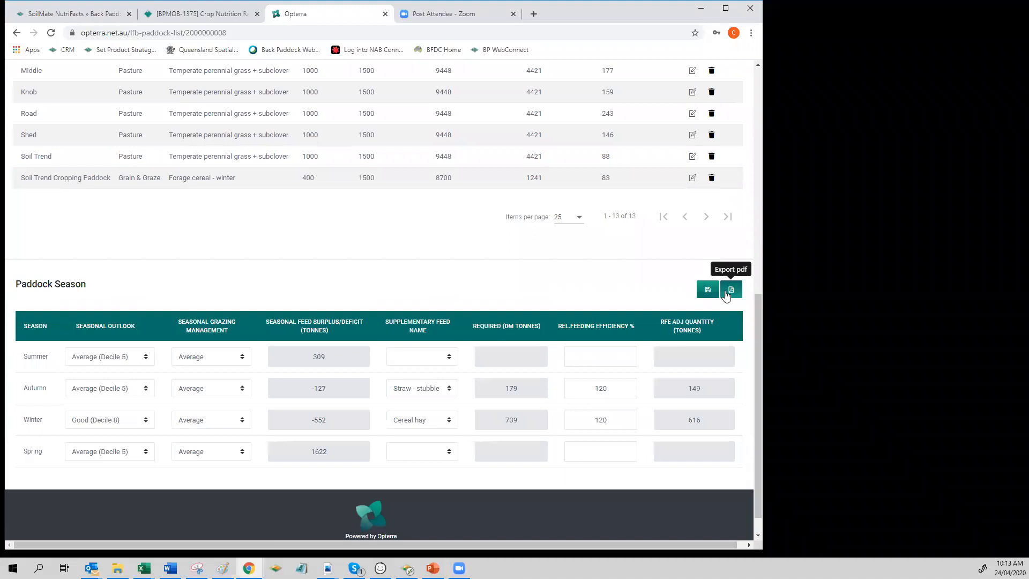
left_click(708, 291)
Step: Display the Available DM by Feed chart for the paddock list again and dismiss it
scroll(581, 310, "up", 10)
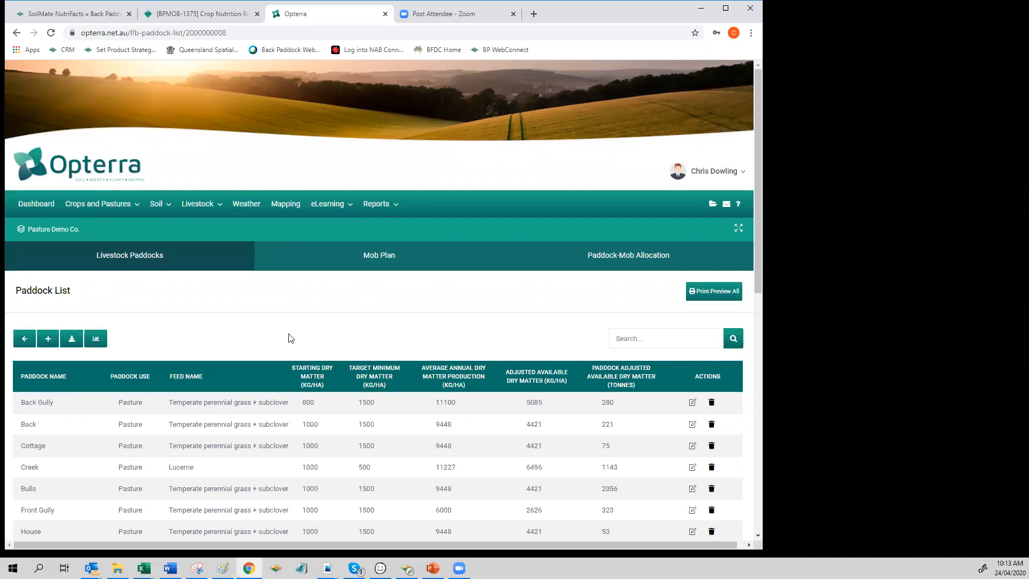
left_click(95, 338)
left_click(79, 449)
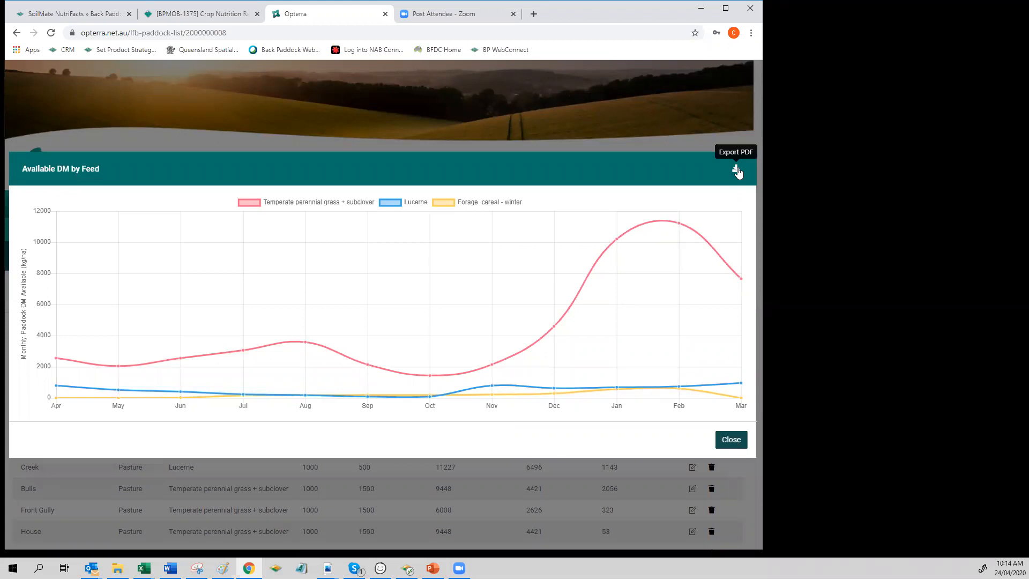
left_click(475, 81)
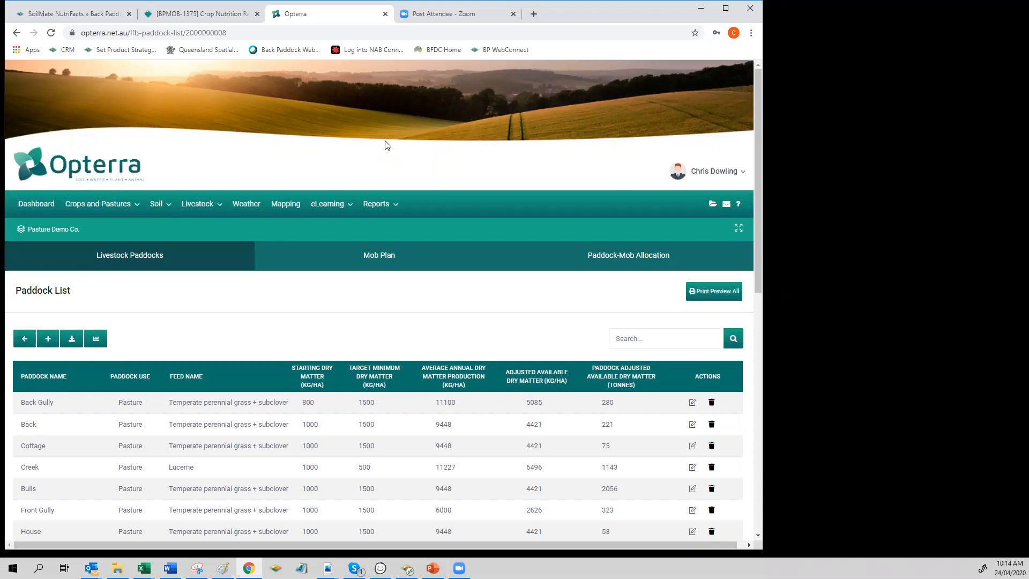
Step: Open the Livestock Management preview module and examine its Grazing Mob setup and Manage a Mob pages
left_click(201, 204)
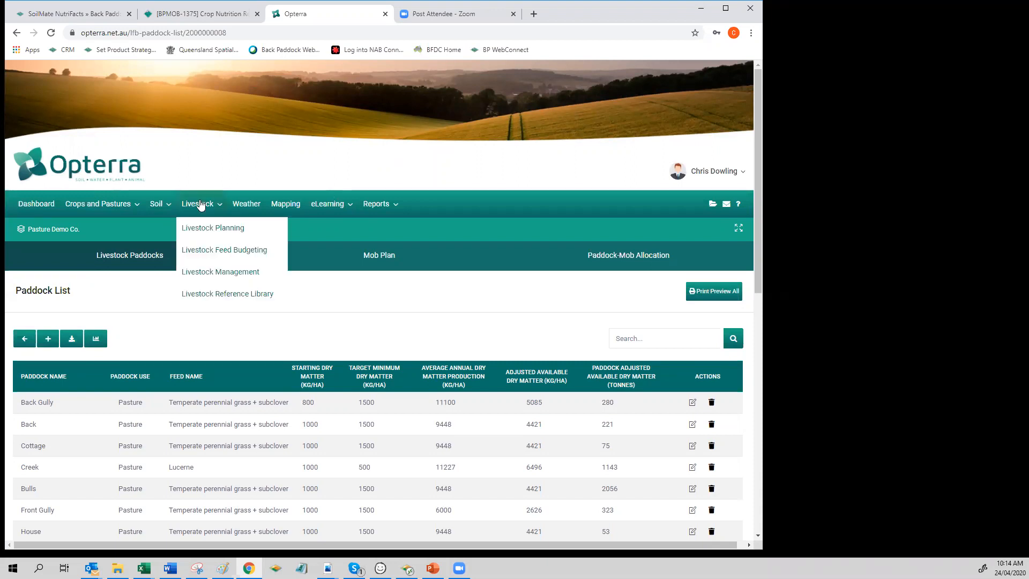
left_click(241, 276)
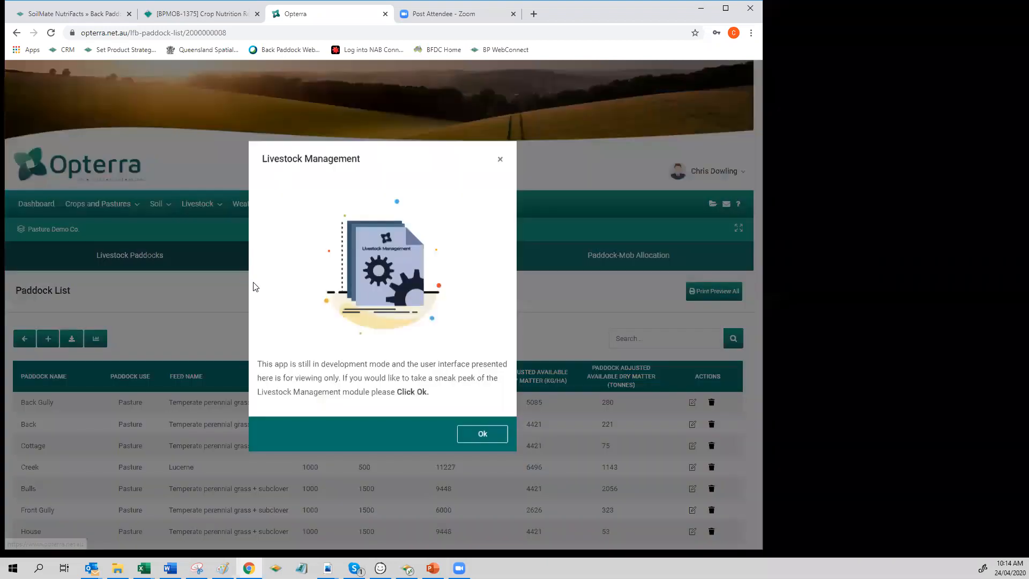
left_click(484, 443)
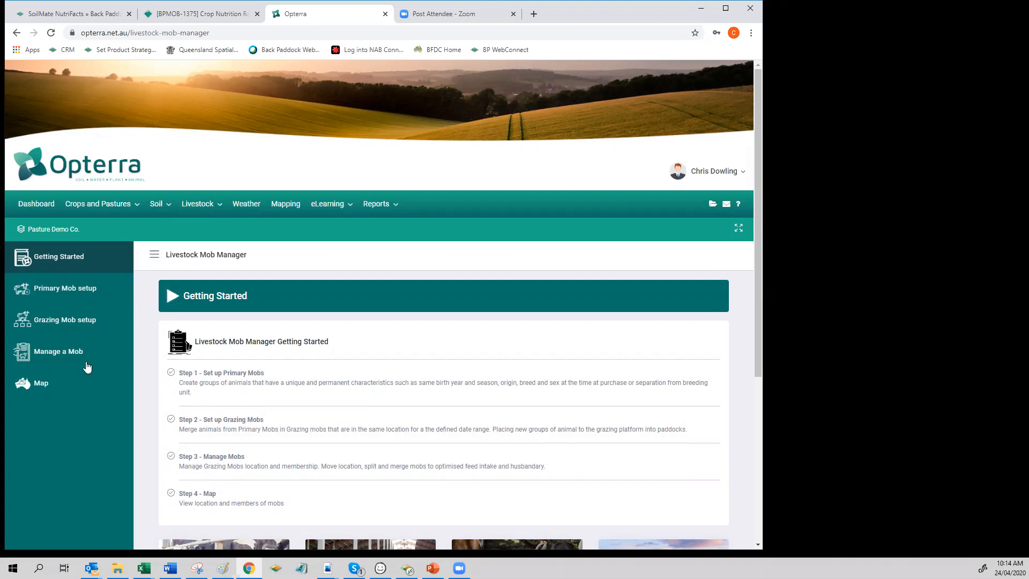
left_click(78, 324)
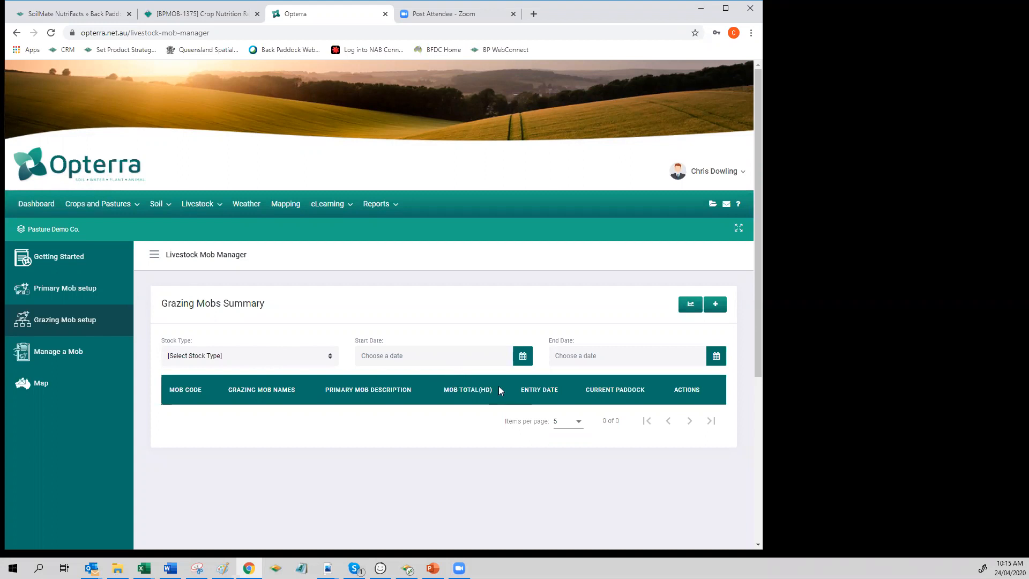
left_click(69, 354)
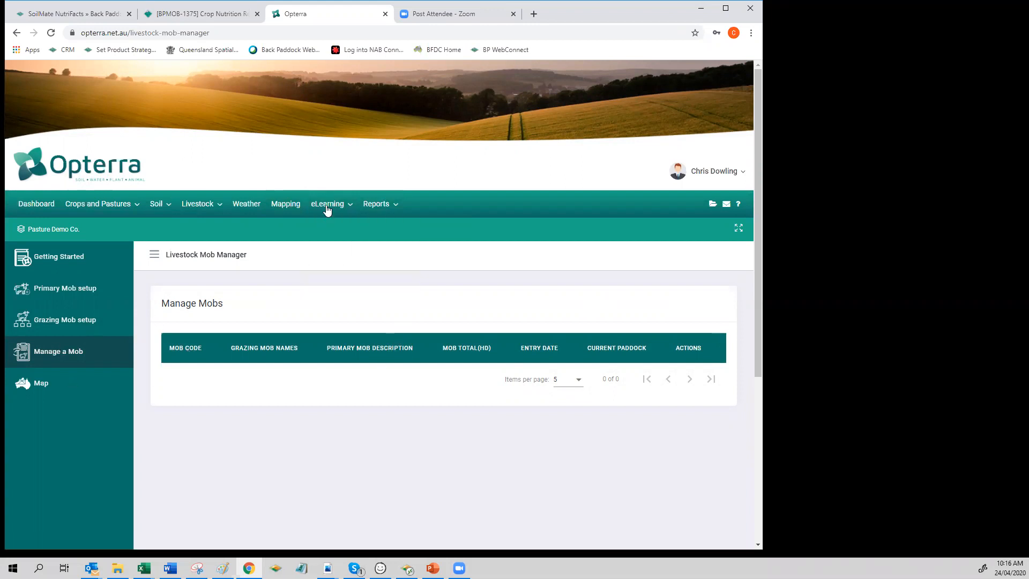
mouse_move(382, 209)
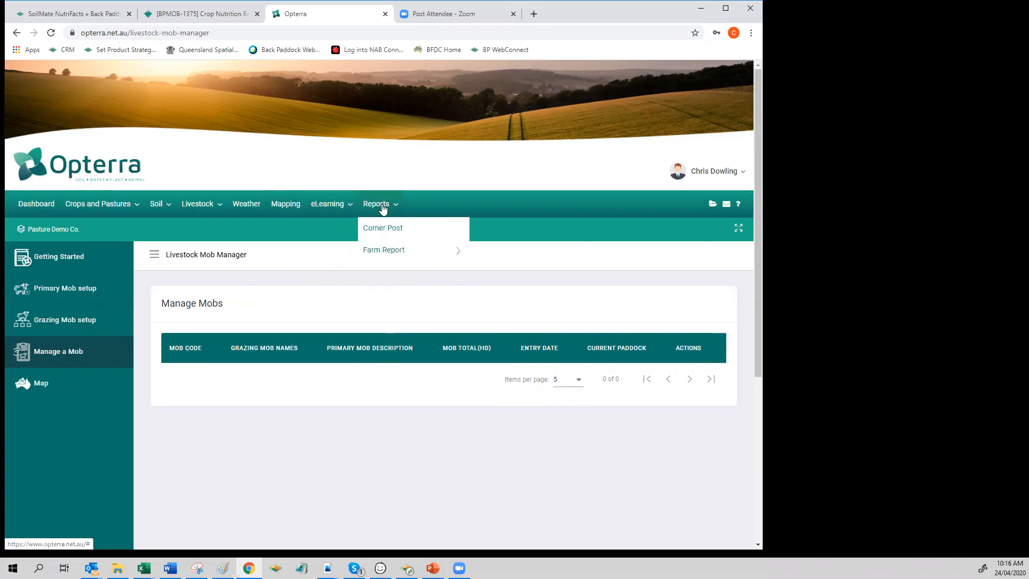